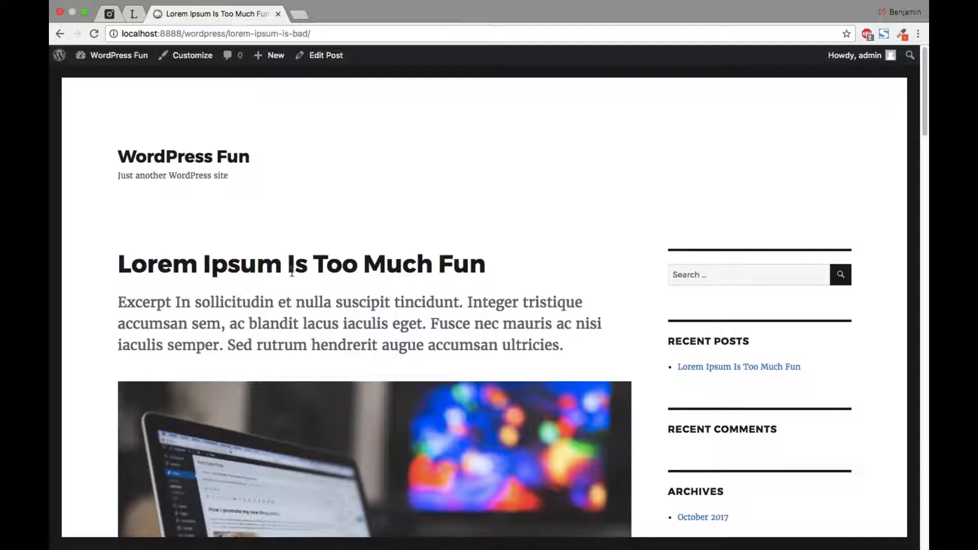
{"action": "scroll", "coordinate": [924, 209], "scroll_direction": "down", "scroll_amount": 6}
{"action": "scroll", "coordinate": [484, 305], "scroll_direction": "down", "scroll_amount": 4}
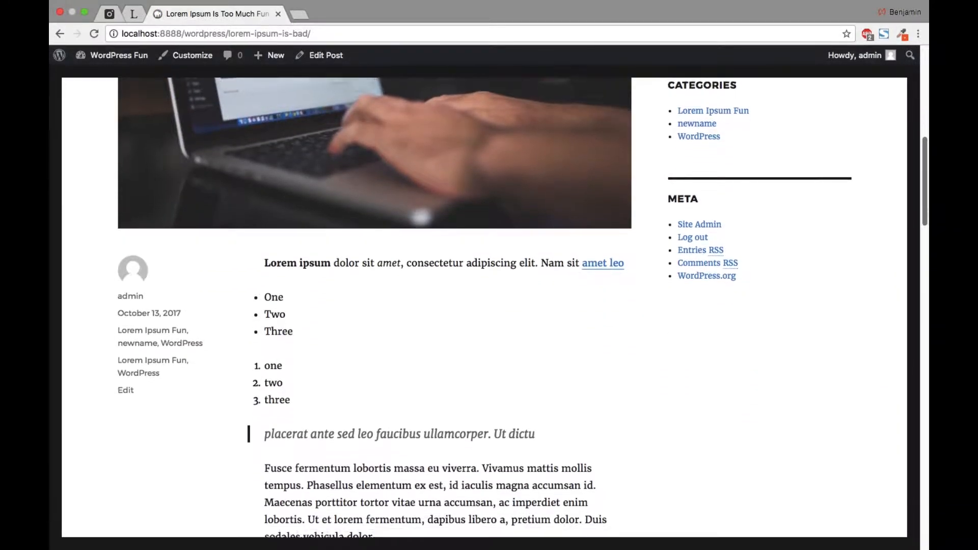
{"action": "left_click_drag", "start_coordinate": [925, 198], "coordinate": [908, 139]}
{"action": "scroll", "coordinate": [331, 152], "scroll_direction": "up", "scroll_amount": 3}
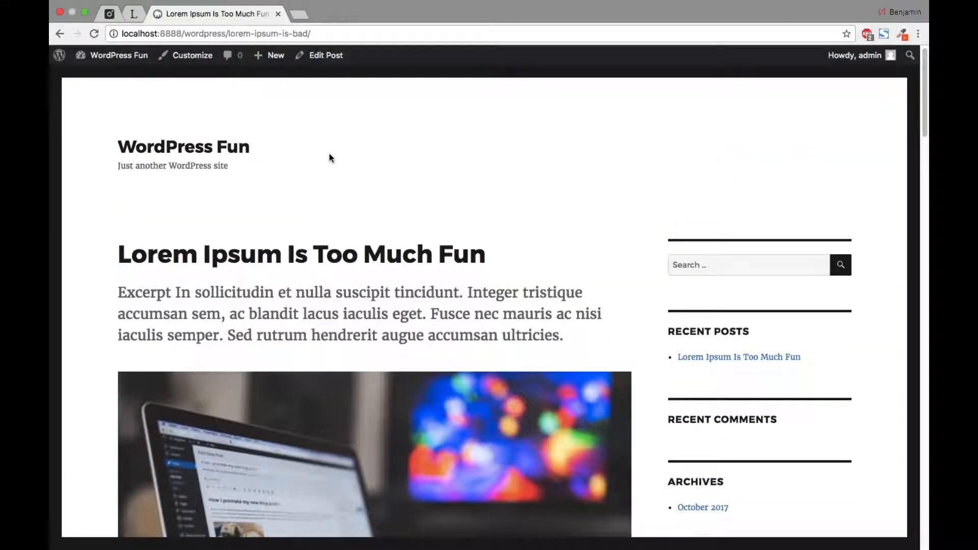
Start a new page from the site's admin dashboard.
{"action": "mouse_move", "coordinate": [263, 61]}
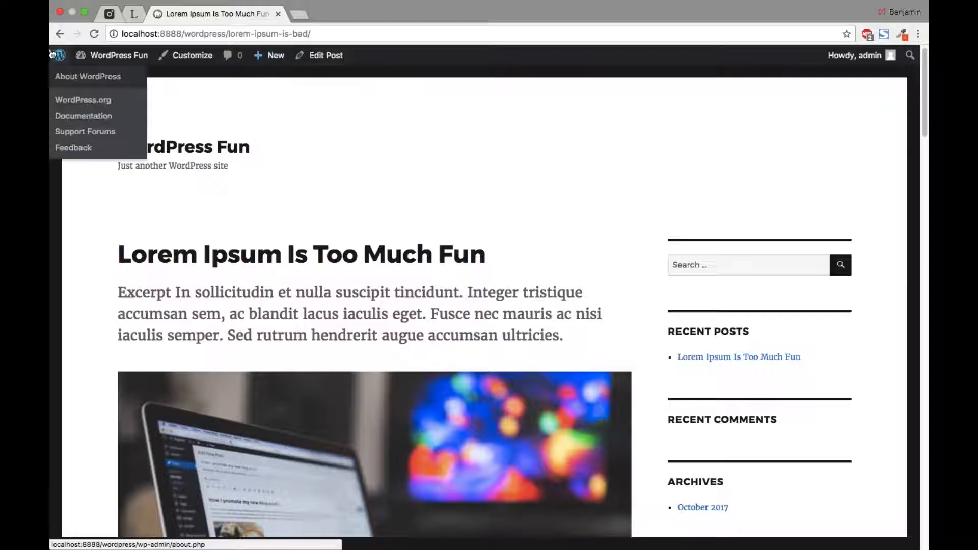
{"action": "left_click", "coordinate": [100, 53]}
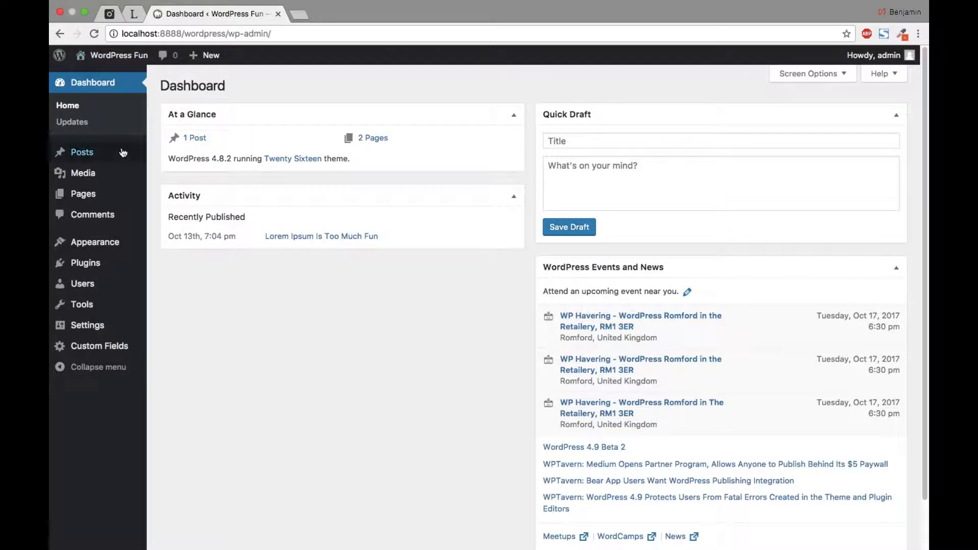
{"action": "left_click", "coordinate": [83, 194]}
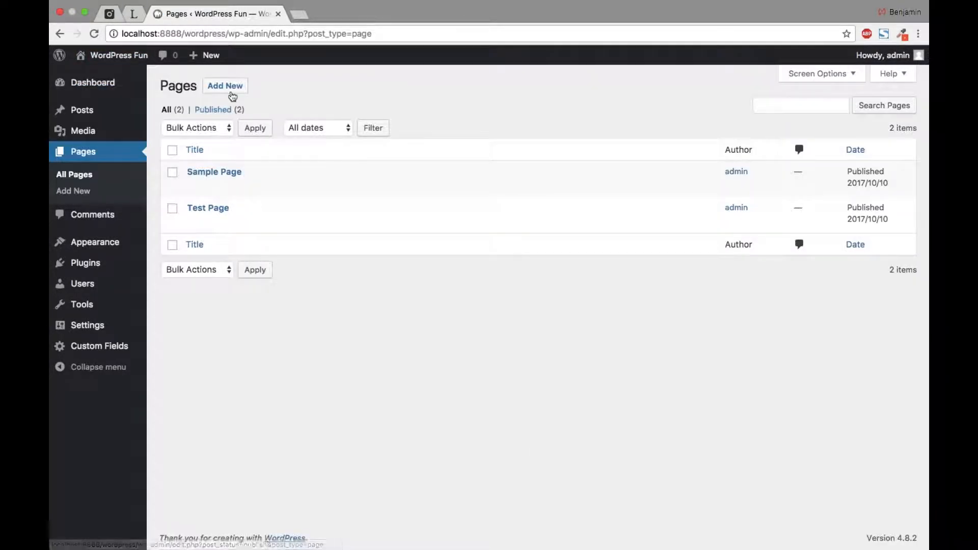
{"action": "left_click", "coordinate": [232, 87]}
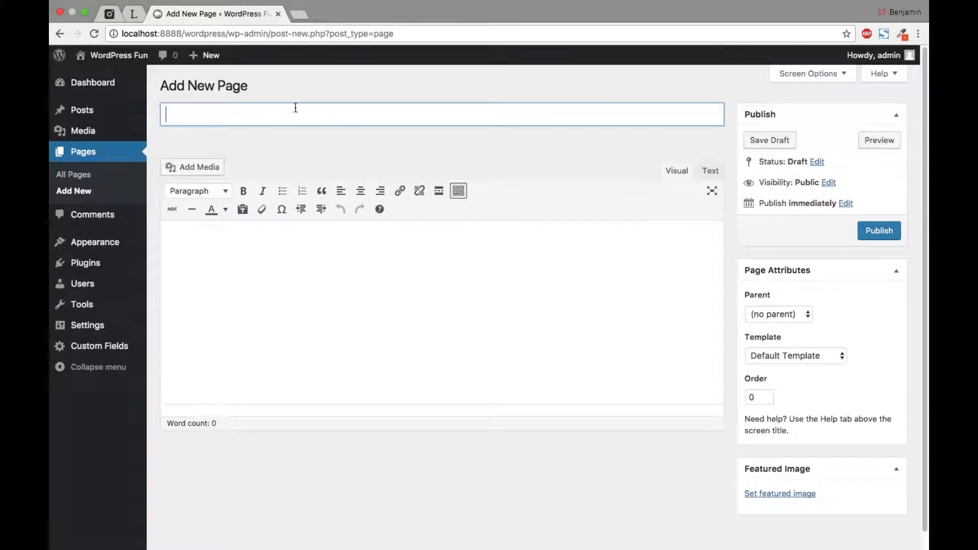
{"action": "left_click", "coordinate": [332, 266]}
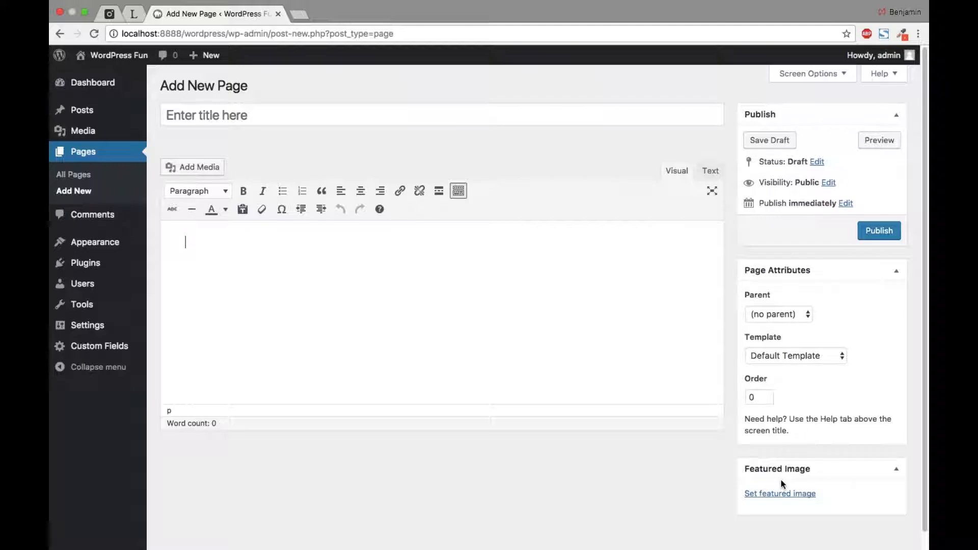
Show the Slug and Author boxes on the page editing screen.
{"action": "left_click", "coordinate": [827, 76]}
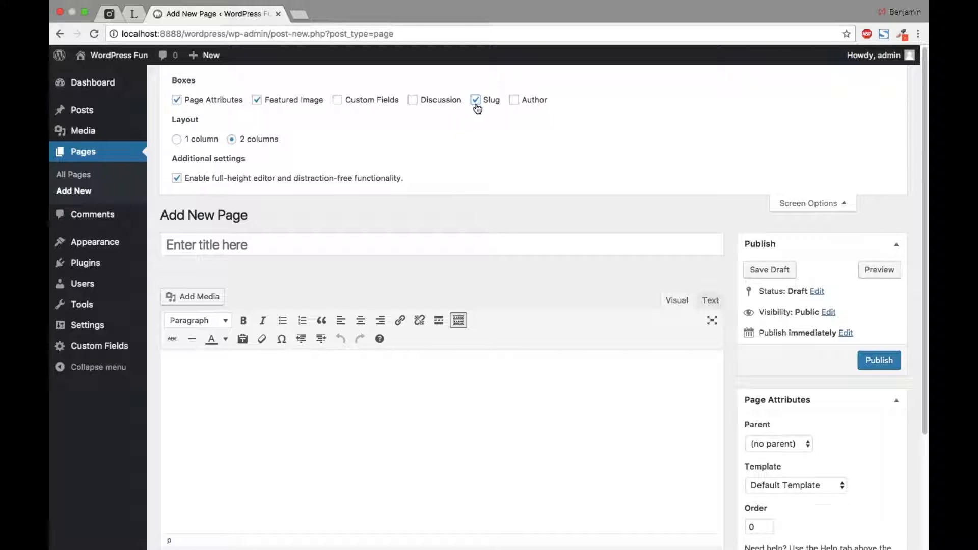
{"action": "left_click", "coordinate": [515, 100]}
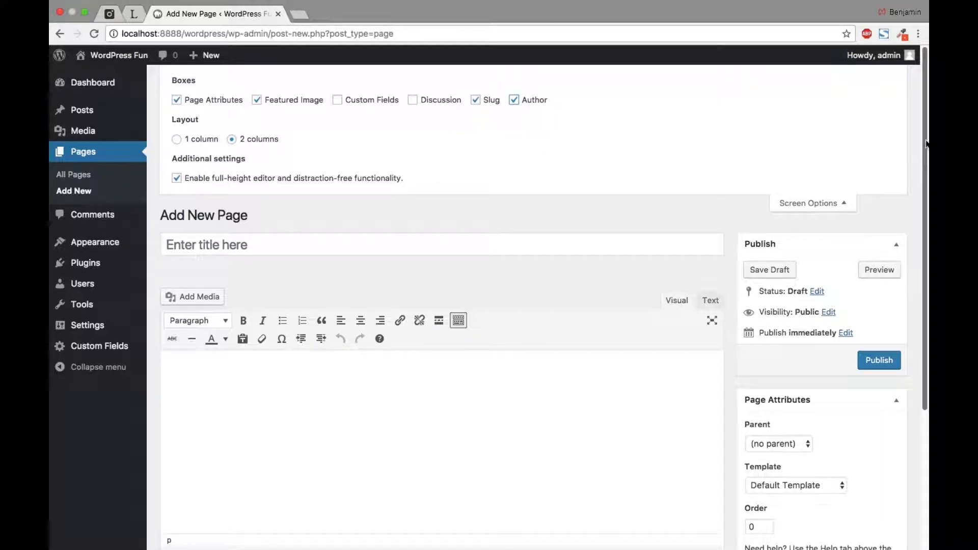
{"action": "left_click", "coordinate": [840, 207]}
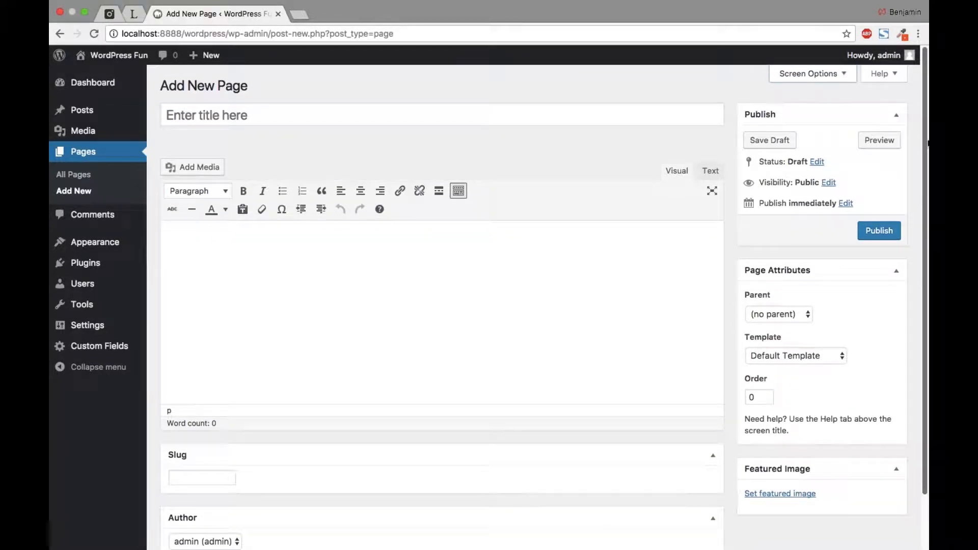
{"action": "scroll", "coordinate": [840, 207], "scroll_direction": "down", "scroll_amount": 3}
{"action": "scroll", "coordinate": [555, 175], "scroll_direction": "up", "scroll_amount": 2}
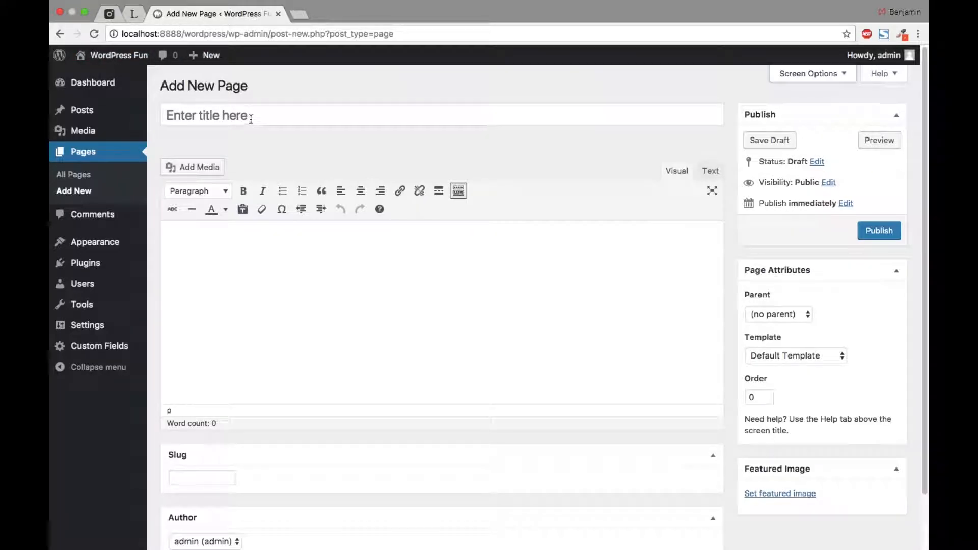
Title the new page "Lorem Ipsum Page".
{"action": "left_click", "coordinate": [274, 115]}
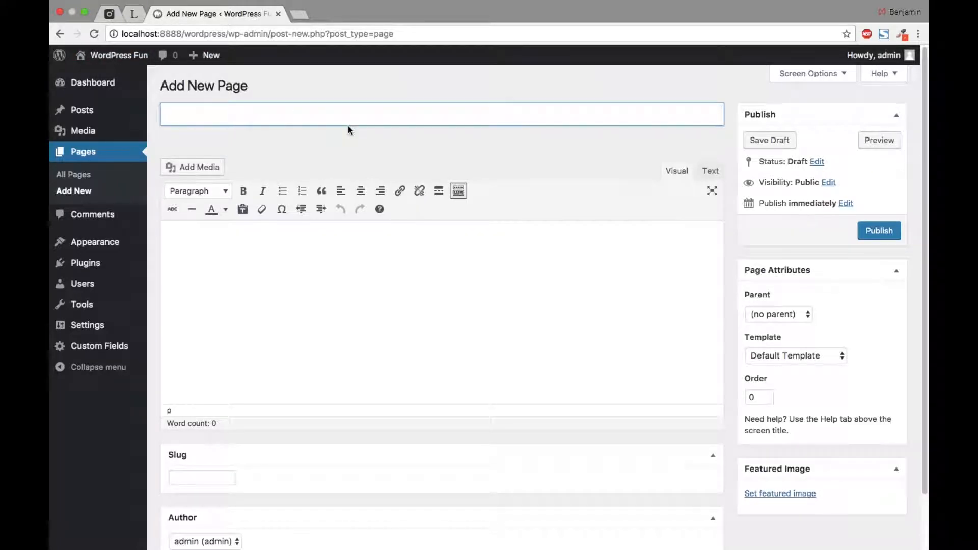
{"action": "type", "text": "Lorem Ipsum Page"}
{"action": "left_click", "coordinate": [349, 319]}
Copy the first three placeholder paragraphs from the open lipsum.com page and paste them into the new page's body.
{"action": "left_click", "coordinate": [133, 33]}
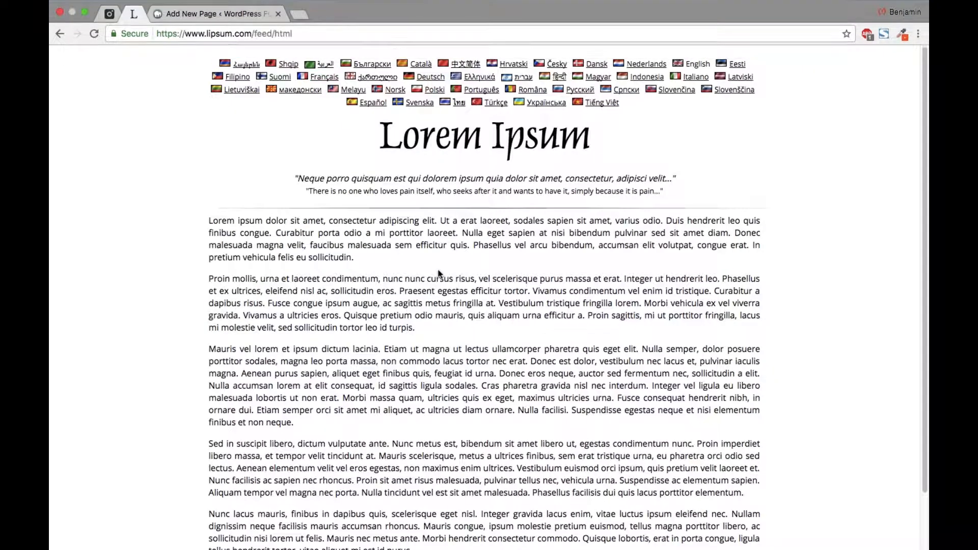
{"action": "left_click_drag", "start_coordinate": [196, 218], "coordinate": [527, 427]}
{"action": "key", "text": "super+c"}
{"action": "left_click", "coordinate": [214, 14]}
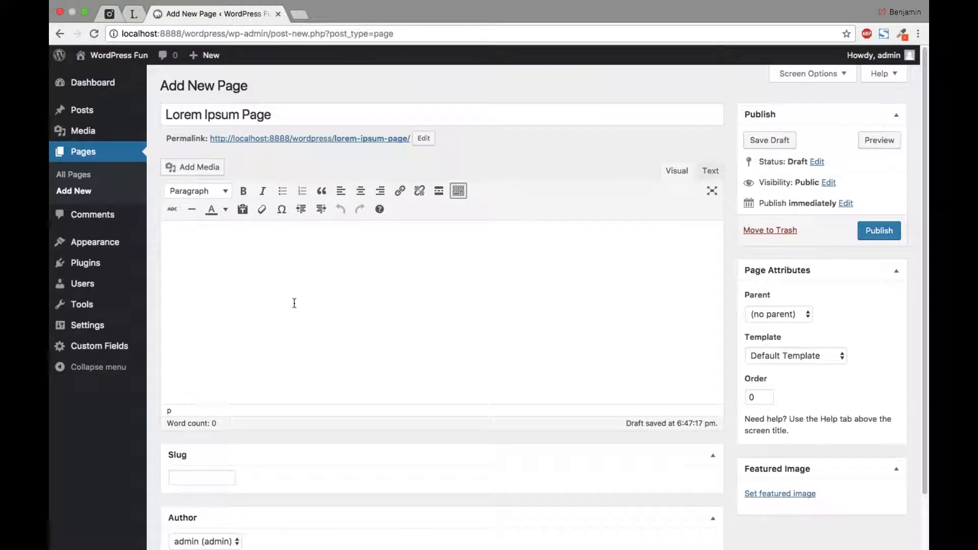
{"action": "left_click", "coordinate": [293, 300]}
{"action": "key", "text": "super+v"}
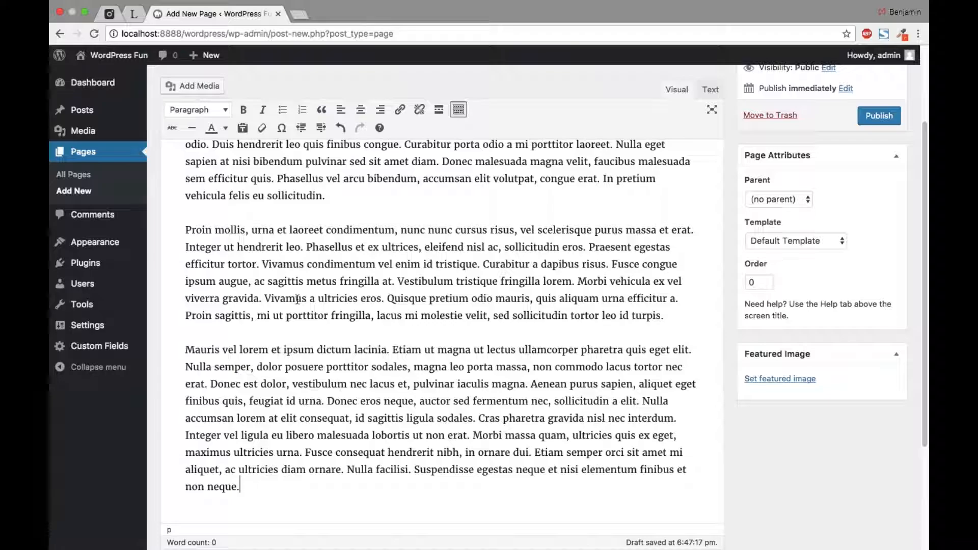
{"action": "scroll", "coordinate": [562, 260], "scroll_direction": "up", "scroll_amount": 3}
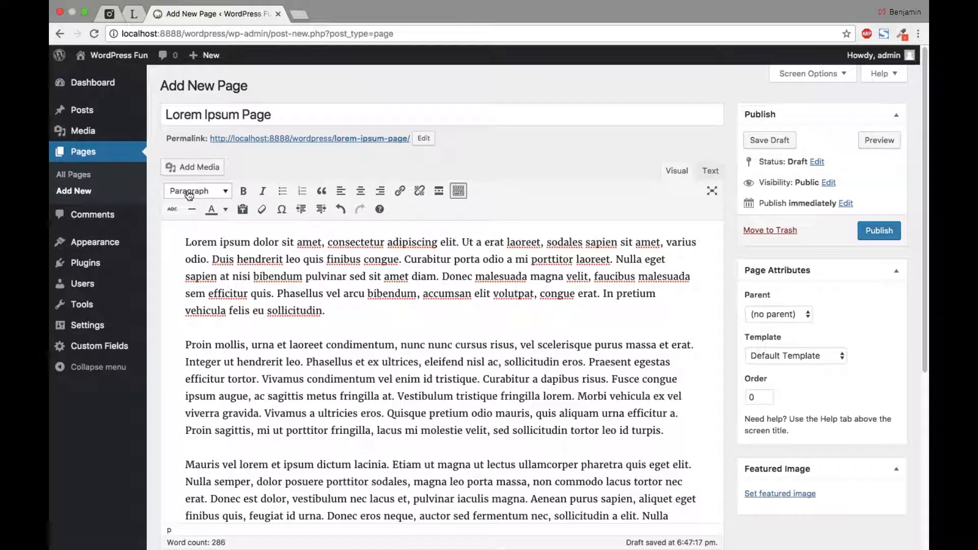
{"action": "left_click", "coordinate": [216, 199]}
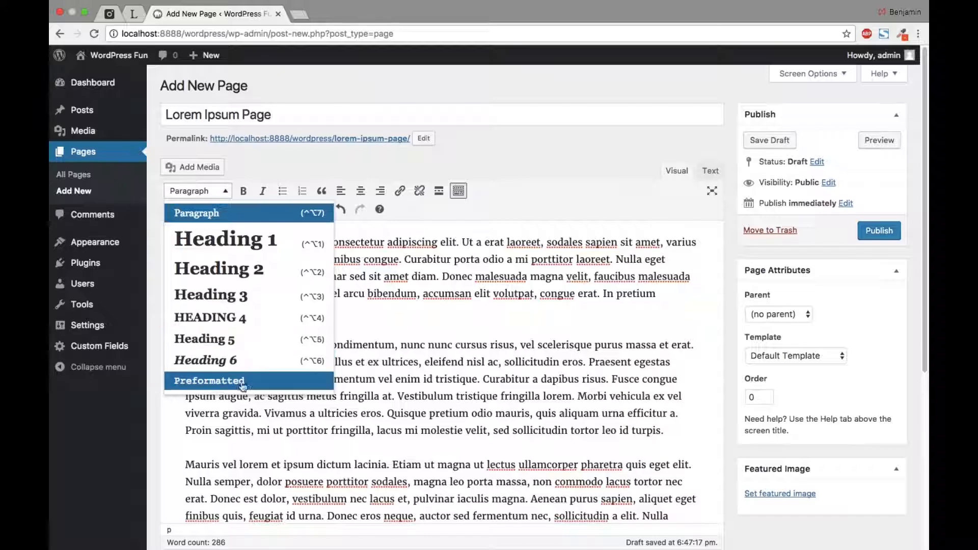
{"action": "left_click", "coordinate": [316, 226]}
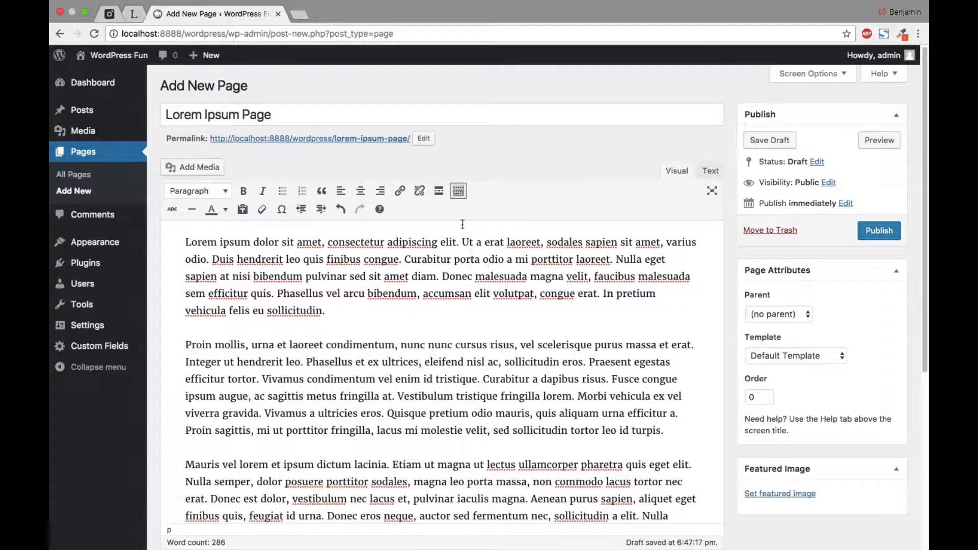
Duplicate the opening sentence "Lorem ipsum dolor sit amet, consectetur adipiscing elit." onto its own line above the first paragraph.
{"action": "left_click_drag", "start_coordinate": [185, 243], "coordinate": [460, 241]}
{"action": "key", "text": "super+c"}
{"action": "key", "text": "Left"}
{"action": "key", "text": "Return"}
{"action": "key", "text": "Up"}
{"action": "key", "text": "super+v"}
Format the duplicated sentence above the first paragraph as Heading 2.
{"action": "left_click_drag", "start_coordinate": [517, 206], "coordinate": [140, 208]}
{"action": "left_click", "coordinate": [224, 156]}
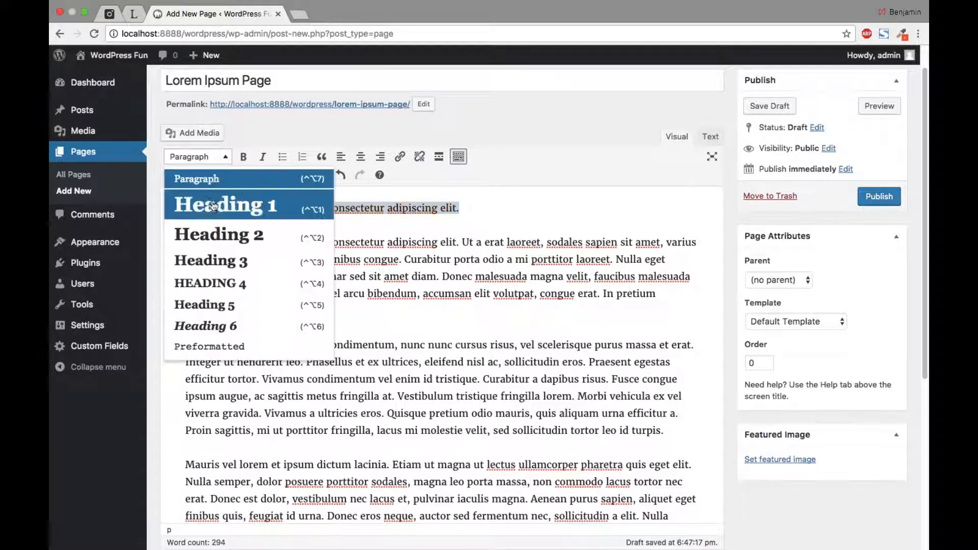
{"action": "left_click", "coordinate": [199, 234]}
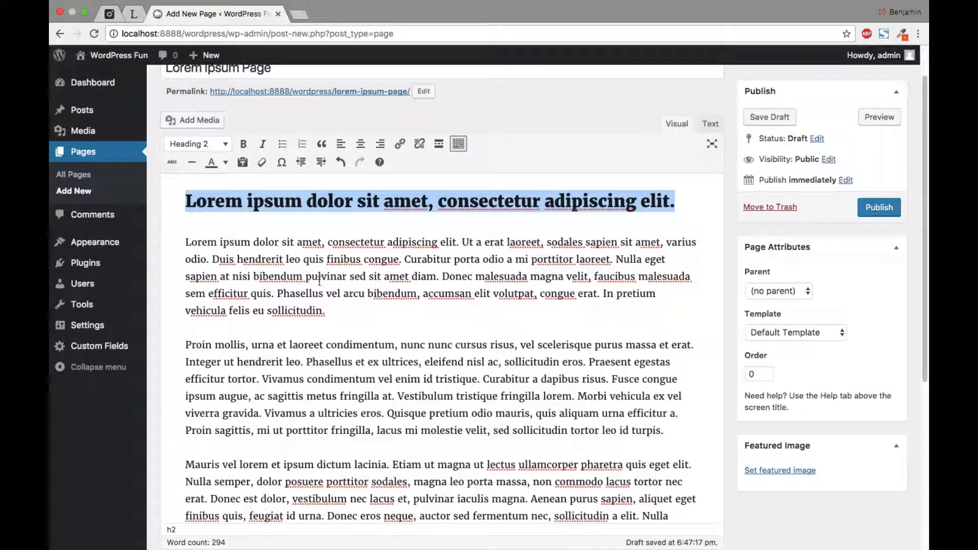
Set the duplicated sentence to Paragraph style with bold and italic formatting.
{"action": "left_click", "coordinate": [243, 146]}
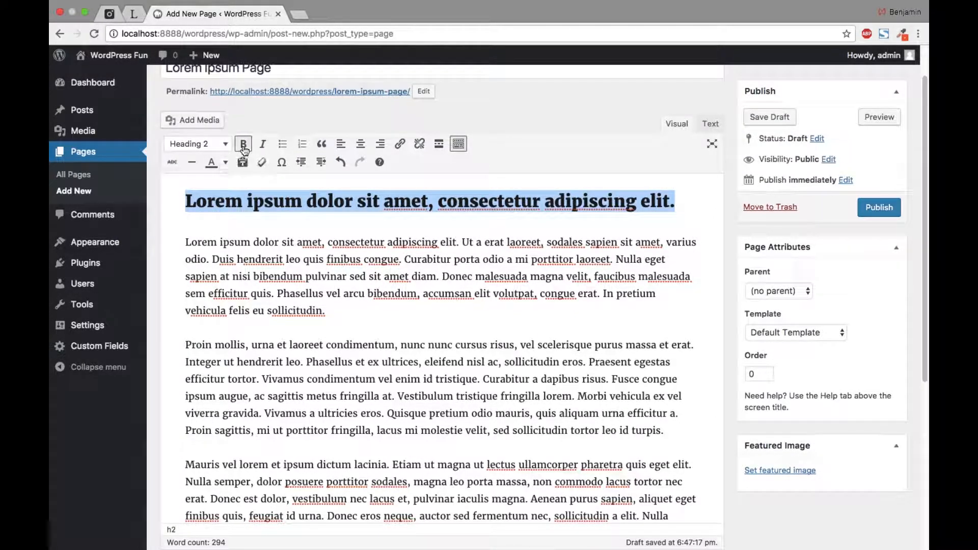
{"action": "left_click", "coordinate": [224, 144]}
{"action": "left_click", "coordinate": [217, 176]}
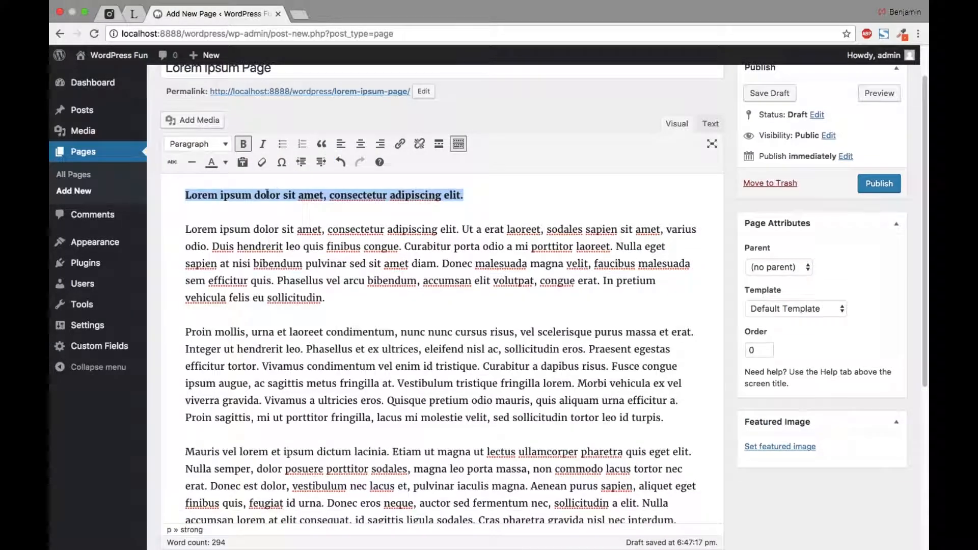
{"action": "left_click", "coordinate": [262, 144]}
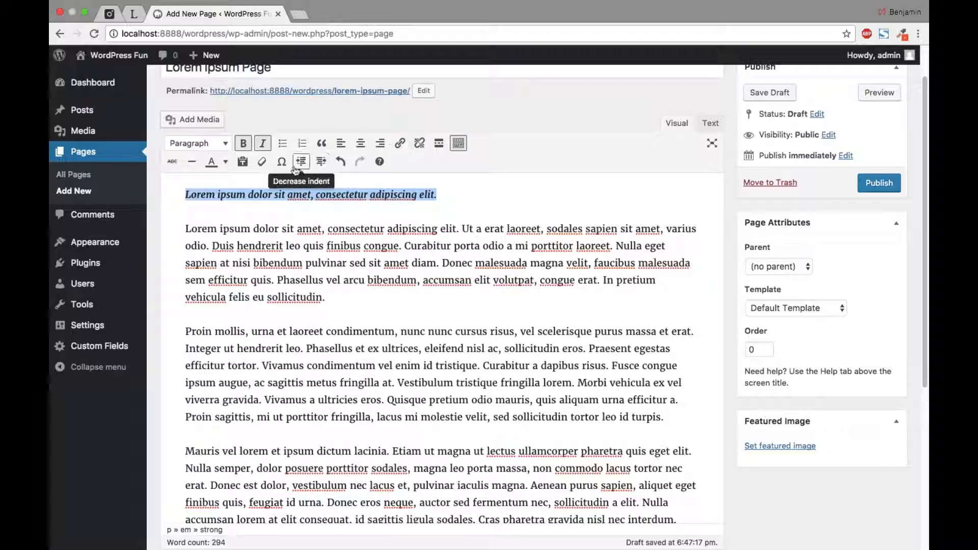
Try underlining the duplicated sentence, and clear its underline, italic and bold formatting.
{"action": "key", "text": "super+u"}
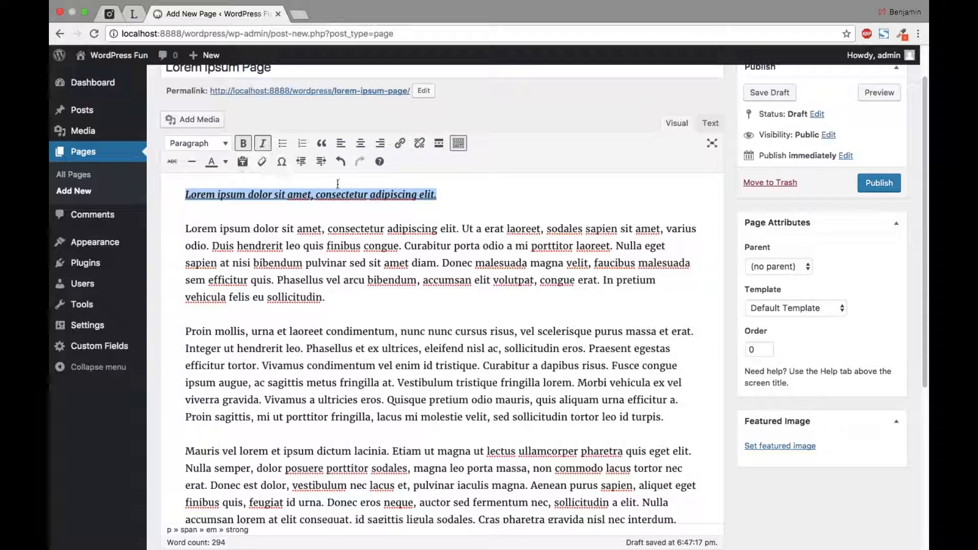
{"action": "key", "text": "super+u"}
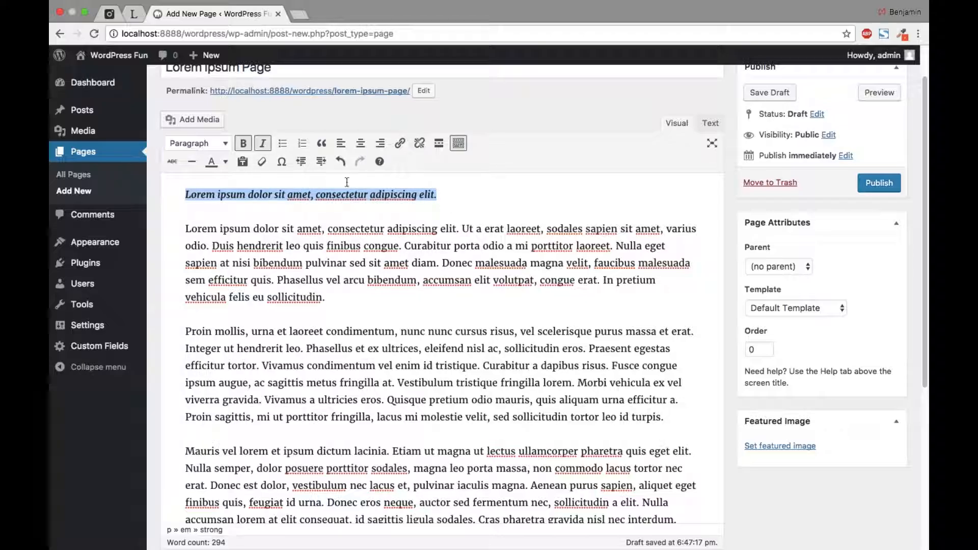
{"action": "key", "text": "super+i"}
{"action": "key", "text": "super+b"}
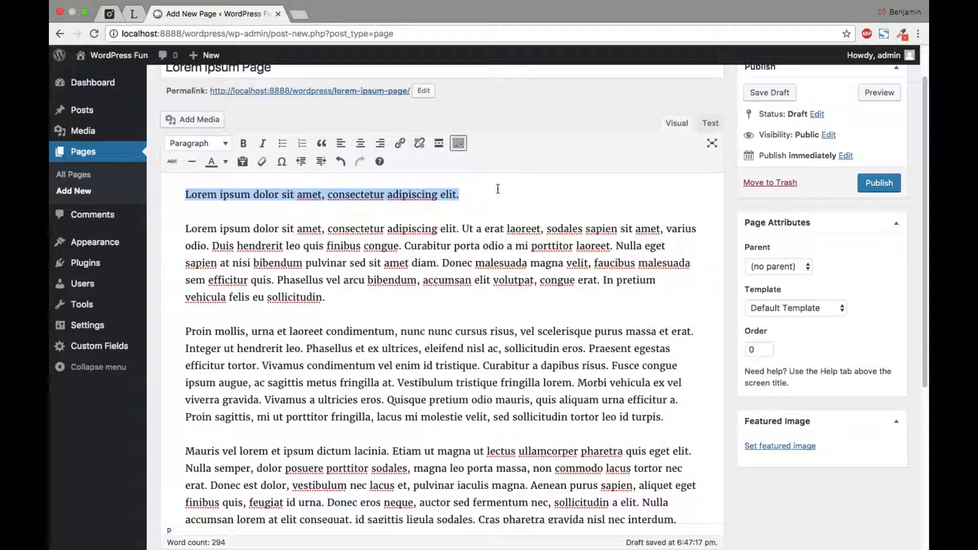
Insert two blank lines above the duplicated sentence and place the cursor on the first one.
{"action": "left_click", "coordinate": [594, 190]}
{"action": "key", "text": "super+Left"}
{"action": "key", "text": "Return"}
{"action": "key", "text": "Return"}
{"action": "key", "text": "Up"}
{"action": "key", "text": "Up"}
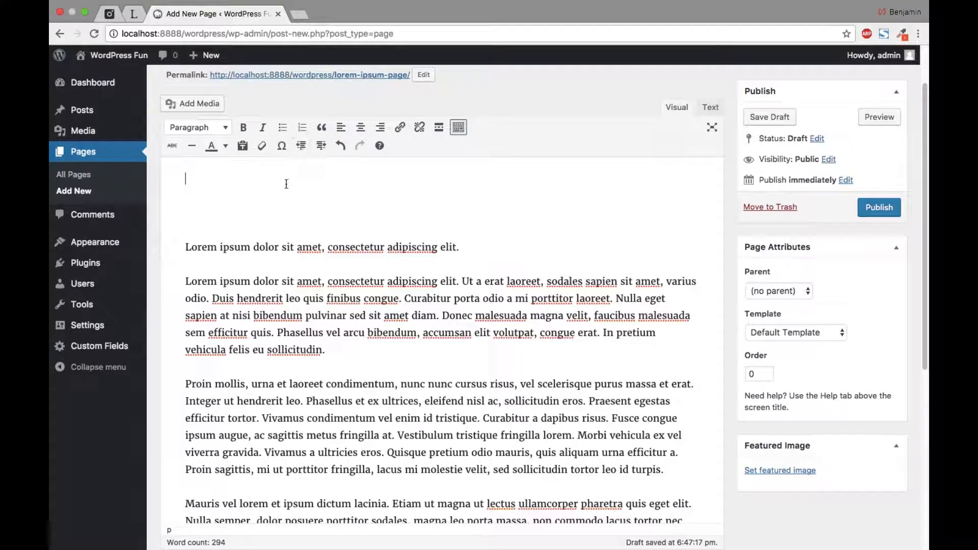
Create a bulleted list at the start of the body with the items "one", "two" and "three".
{"action": "left_click", "coordinate": [283, 127]}
{"action": "type", "text": "one"}
{"action": "key", "text": "Return"}
{"action": "type", "text": "tw"}
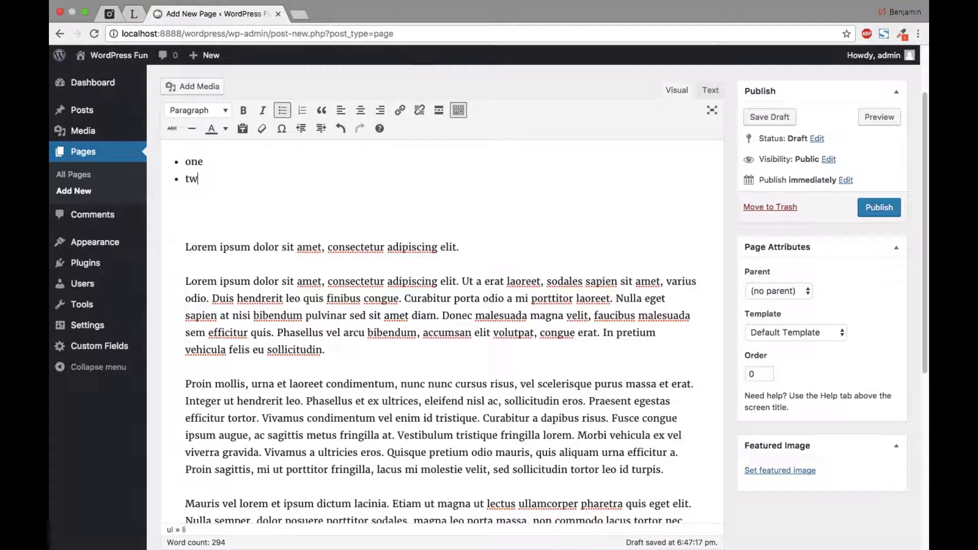
{"action": "type", "text": "o"}
{"action": "key", "text": "Return"}
{"action": "type", "text": "the"}
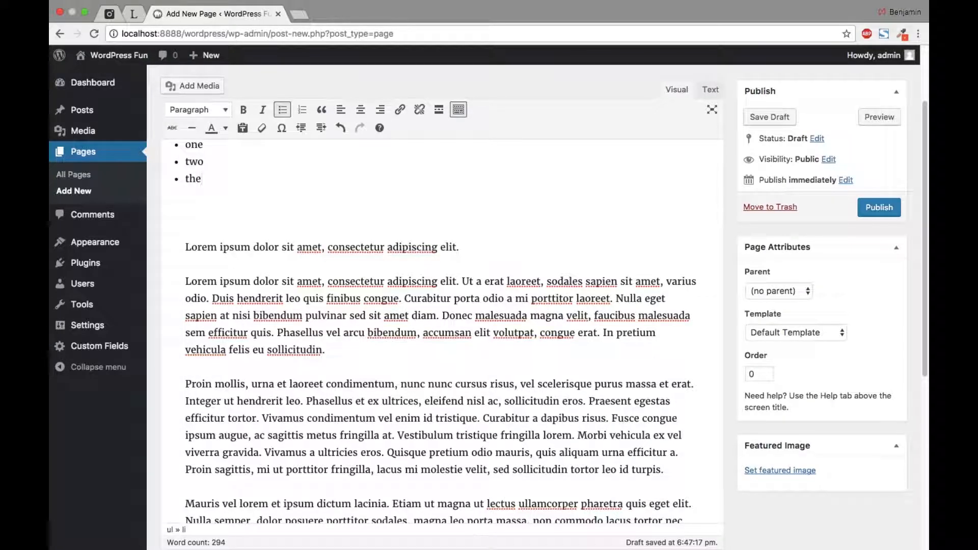
{"action": "type", "text": "ree"}
{"action": "key", "text": "Return"}
{"action": "key", "text": "Return"}
Create a numbered list below the bulleted one with the items "one", "two" and "three".
{"action": "scroll", "coordinate": [812, 265], "scroll_direction": "up", "scroll_amount": 3}
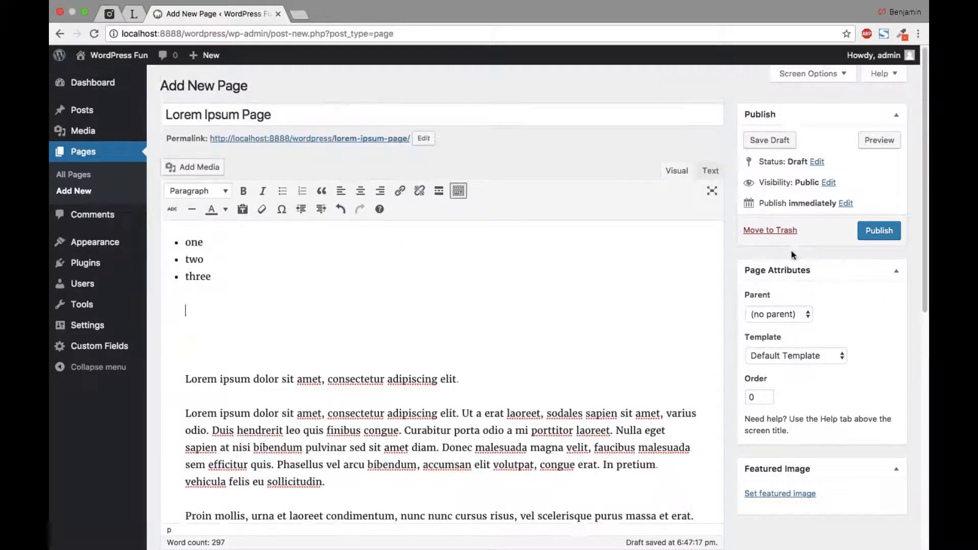
{"action": "left_click", "coordinate": [302, 190]}
{"action": "type", "text": "one"}
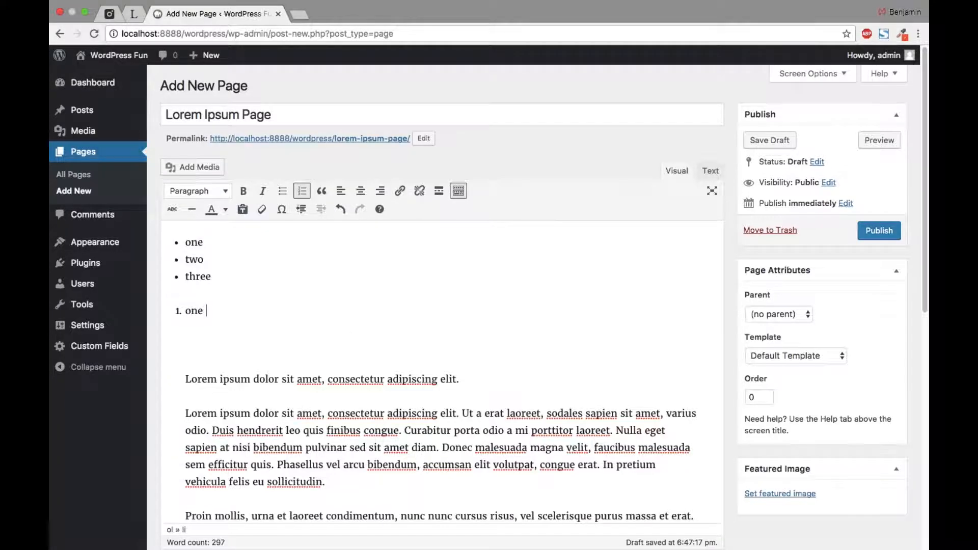
{"action": "key", "text": "Return"}
{"action": "type", "text": "tw"}
{"action": "key", "text": "BackSpace"}
{"action": "key", "text": "BackSpace"}
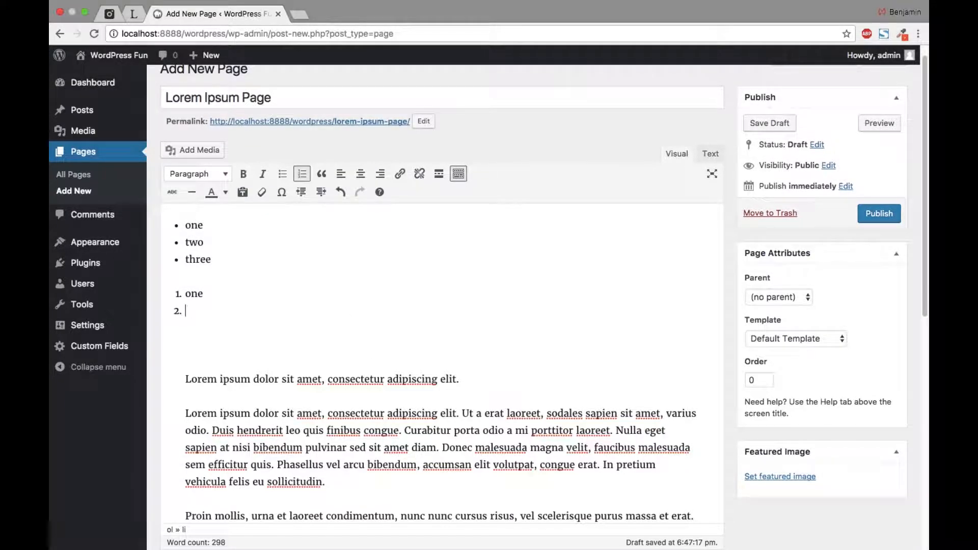
{"action": "type", "text": "two"}
{"action": "key", "text": "Return"}
{"action": "type", "text": "the"}
{"action": "type", "text": "ree"}
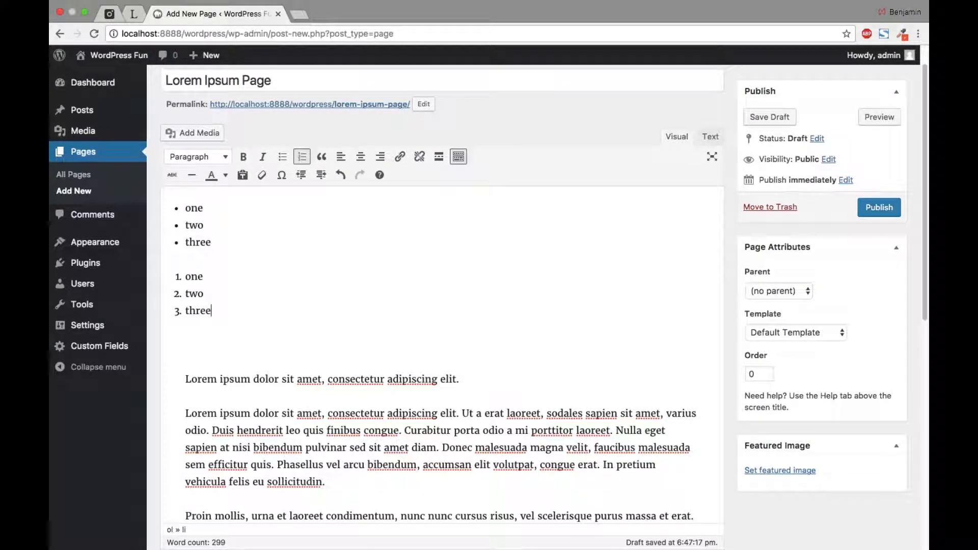
{"action": "key", "text": "Return"}
{"action": "key", "text": "Return"}
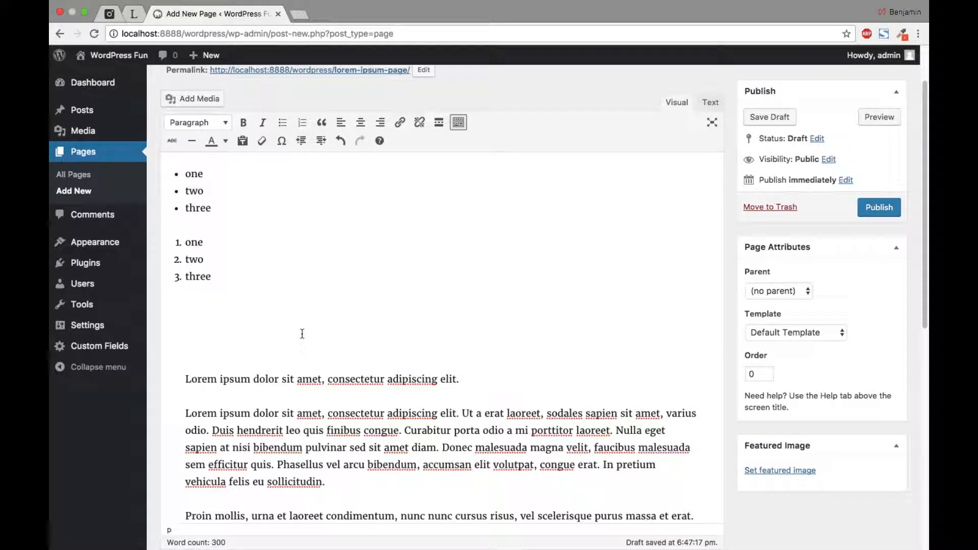
Add a blockquote reading "This is a blockquote" below the numbered list and return to normal text beneath it.
{"action": "left_click", "coordinate": [322, 127]}
{"action": "type", "text": "This is a block"}
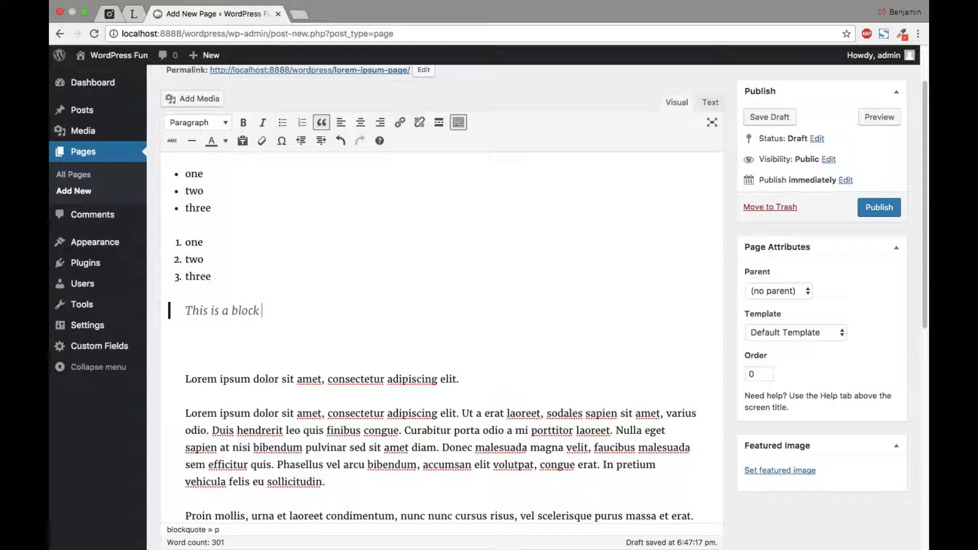
{"action": "type", "text": "quote"}
{"action": "key", "text": "Return"}
{"action": "key", "text": "Return"}
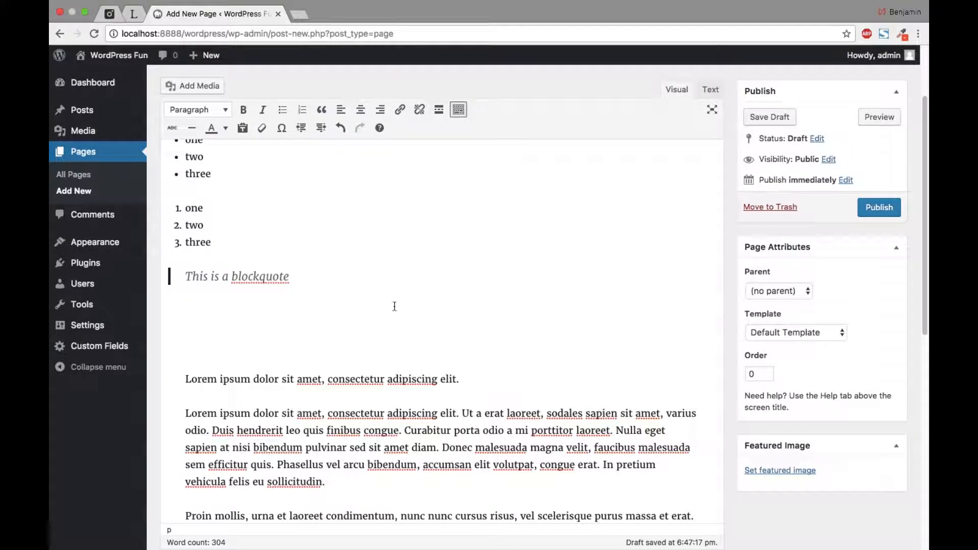
Delete the second to fourth sentences of the first long paragraph and paste the short lorem ipsum sentence below the blockquote.
{"action": "left_click_drag", "start_coordinate": [184, 412], "coordinate": [610, 423]}
{"action": "key", "text": "BackSpace"}
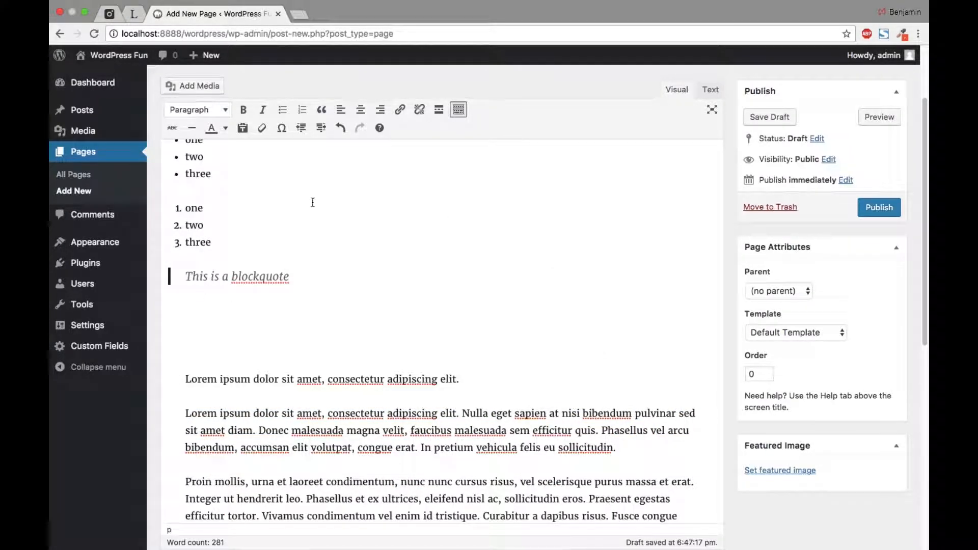
{"action": "left_click", "coordinate": [303, 310]}
{"action": "key", "text": "ctrl+v"}
Copy the sentence directly below the blockquote and center it.
{"action": "left_click_drag", "start_coordinate": [535, 305], "coordinate": [95, 309]}
{"action": "key", "text": "super+c"}
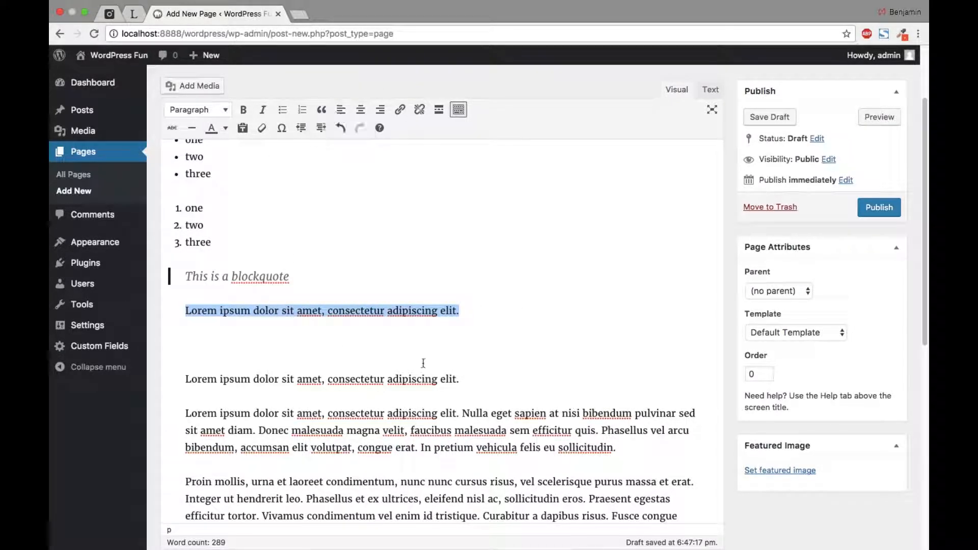
{"action": "left_click", "coordinate": [360, 110]}
{"action": "left_click", "coordinate": [695, 299]}
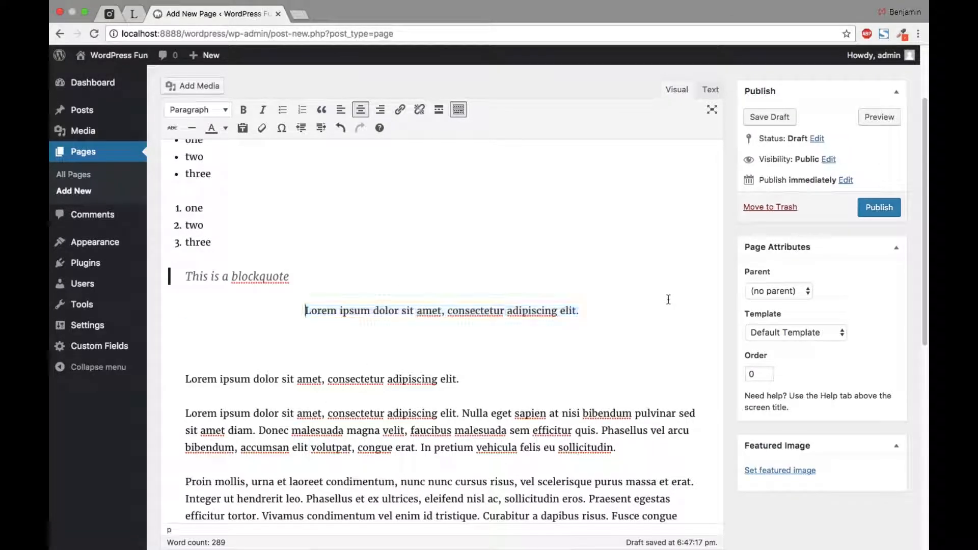
{"action": "key", "text": "Return"}
{"action": "key", "text": "Return"}
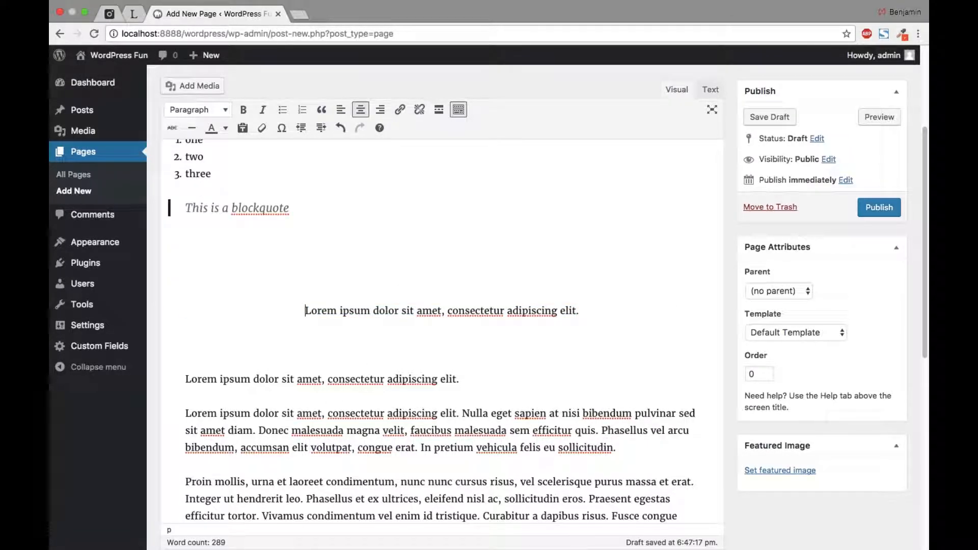
{"action": "key", "text": "BackSpace"}
{"action": "key", "text": "BackSpace"}
Paste the copied sentence on a new line below the centered one and align it right.
{"action": "key", "text": "Return"}
{"action": "key", "text": "Return"}
{"action": "key", "text": "super+v"}
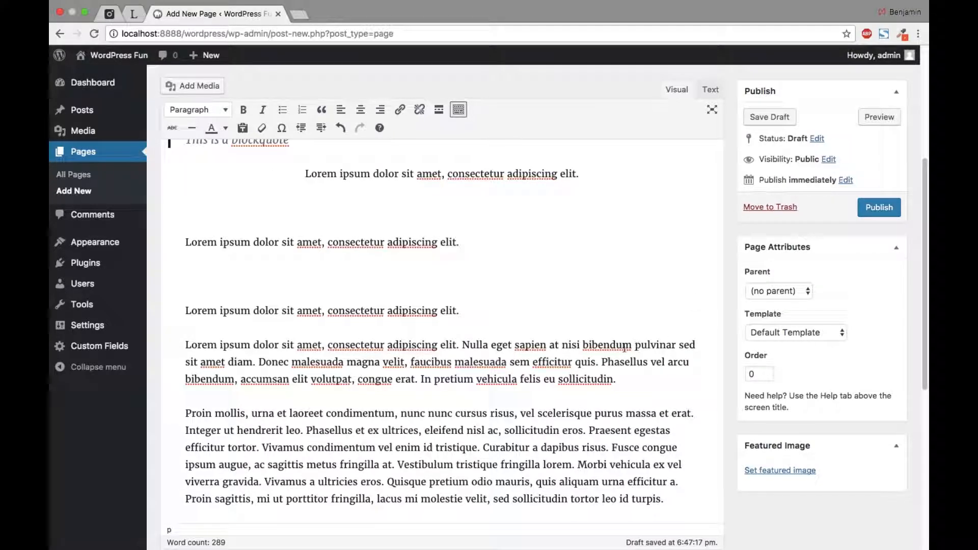
{"action": "key", "text": "super+shift+Left"}
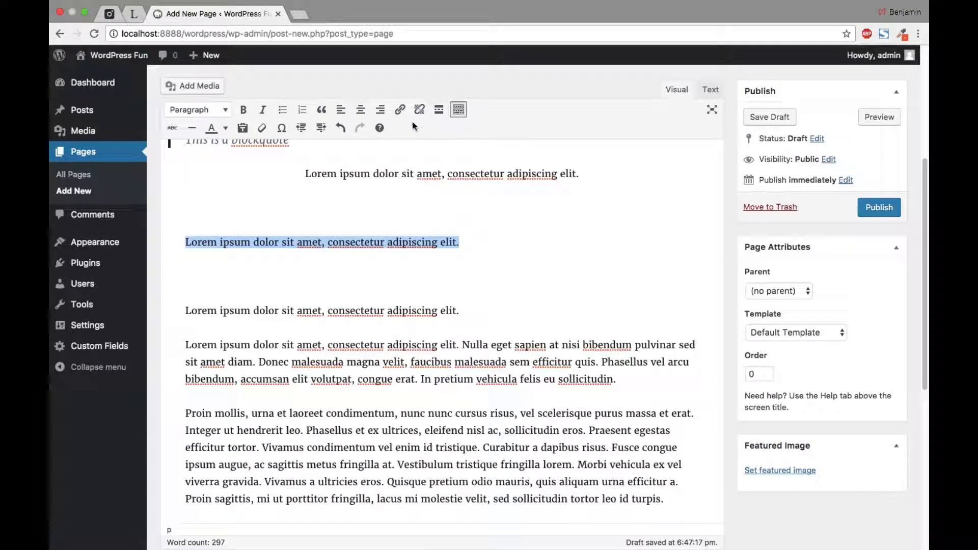
{"action": "left_click", "coordinate": [381, 110]}
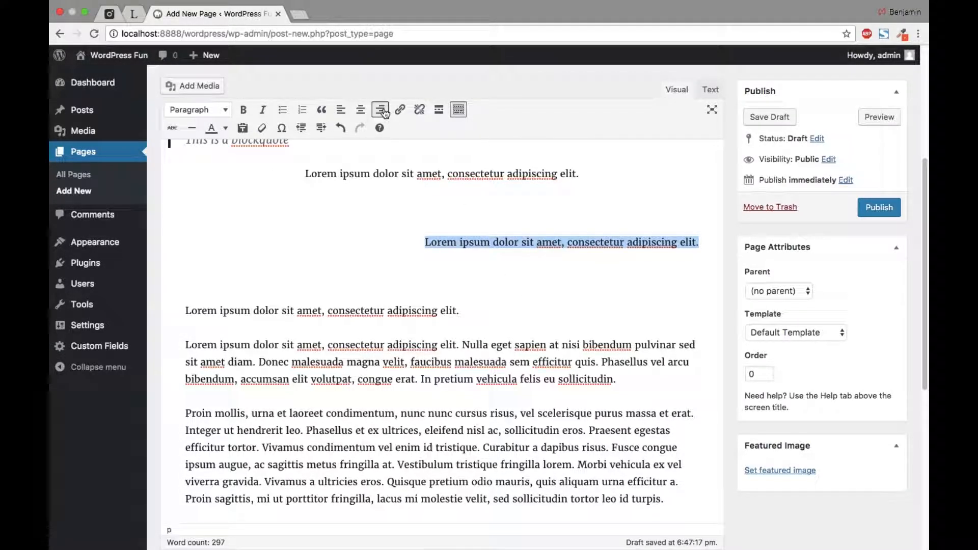
{"action": "left_click", "coordinate": [560, 309]}
{"action": "left_click_drag", "start_coordinate": [466, 309], "coordinate": [166, 309]}
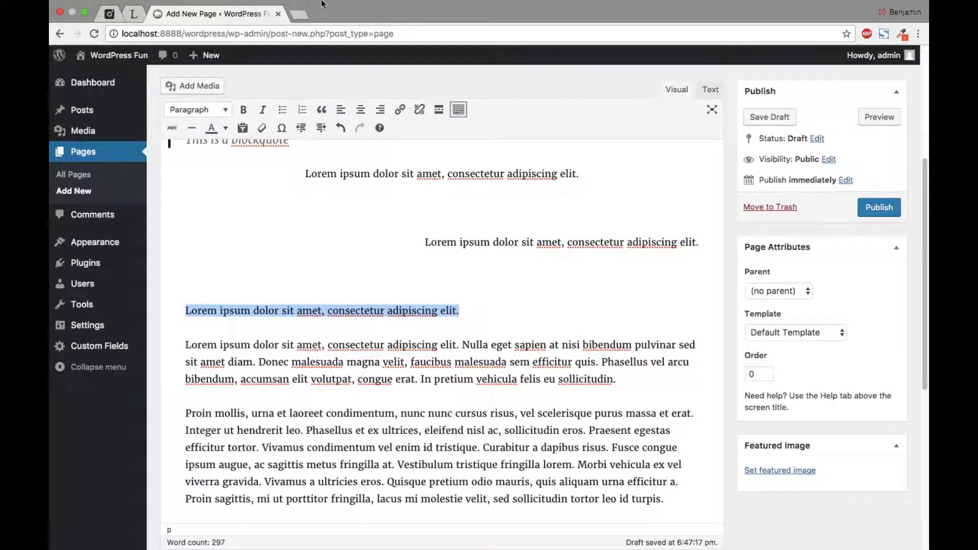
{"action": "left_click", "coordinate": [133, 14]}
{"action": "left_click", "coordinate": [185, 31]}
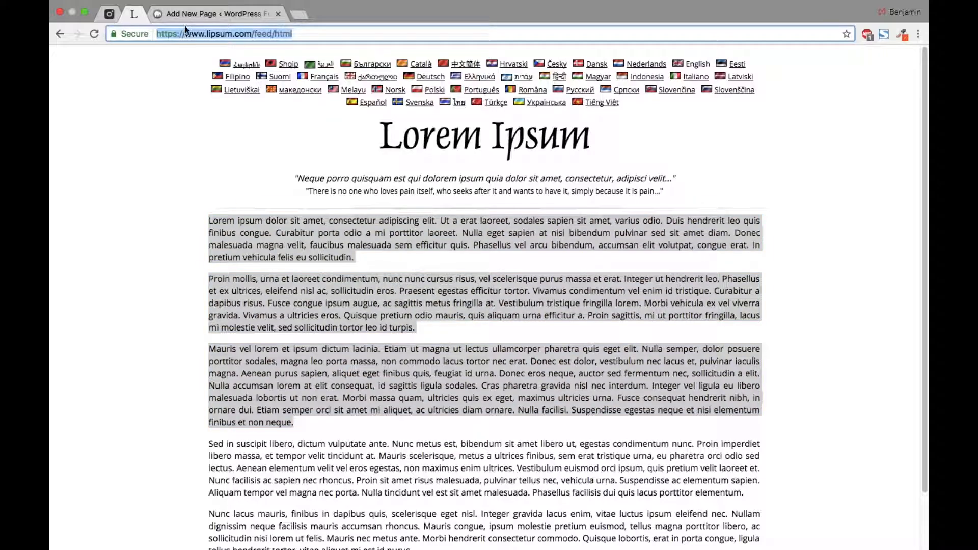
{"action": "left_click", "coordinate": [192, 58]}
{"action": "left_click", "coordinate": [201, 35]}
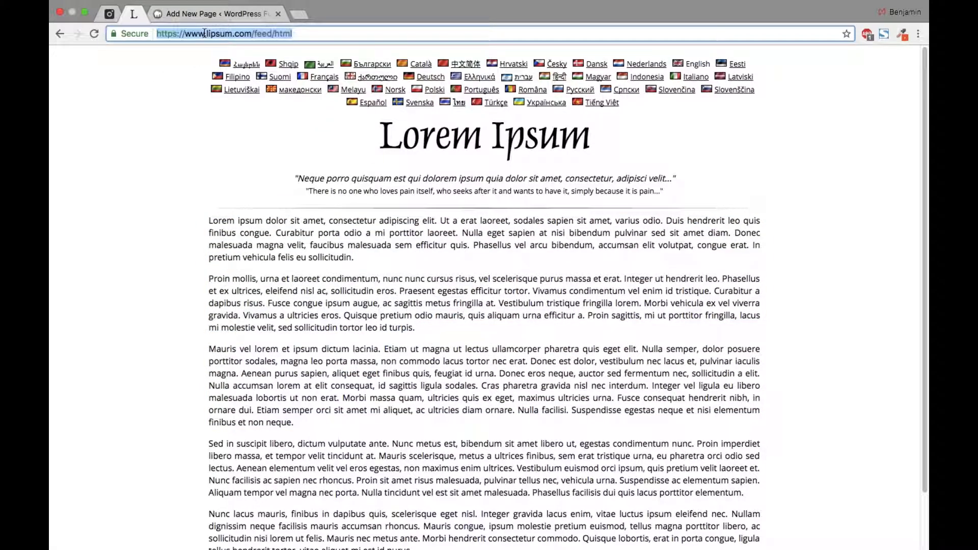
Return to the WordPress page and link the sentence below the right-aligned one to the copied address.
{"action": "left_click", "coordinate": [178, 15]}
{"action": "left_click", "coordinate": [461, 309]}
{"action": "left_click_drag", "start_coordinate": [461, 310], "coordinate": [185, 310]}
{"action": "key", "text": "super+v"}
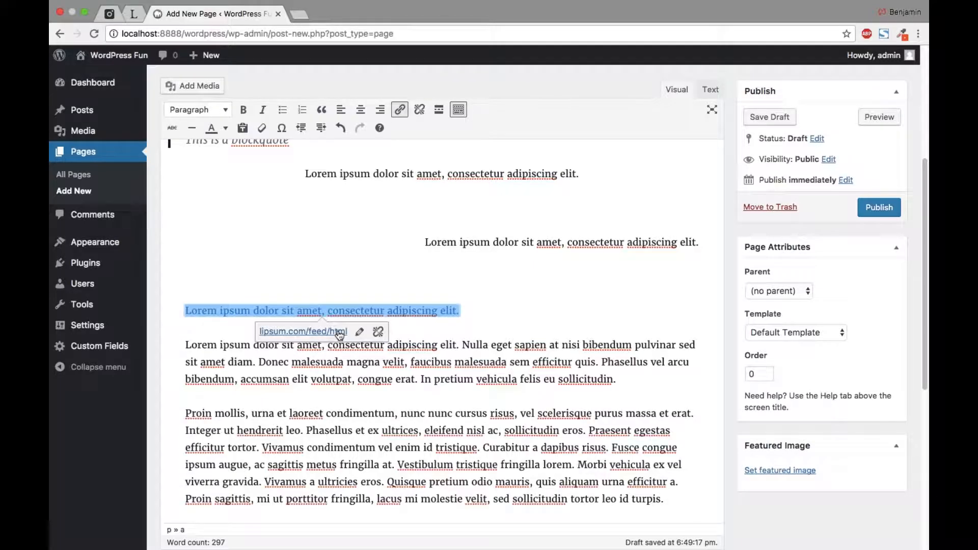
{"action": "key", "text": "Down"}
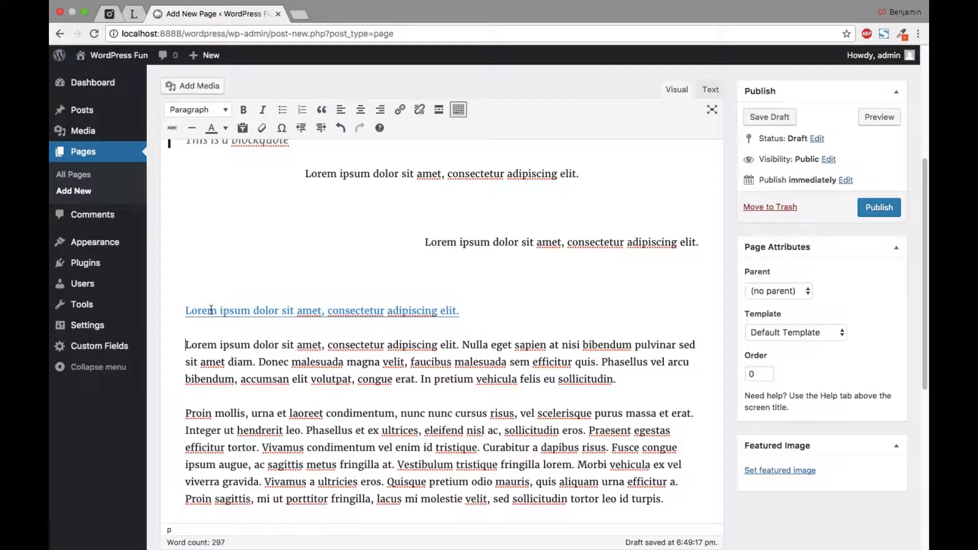
Set the sentence's link to open in a new tab and update it.
{"action": "left_click", "coordinate": [376, 312]}
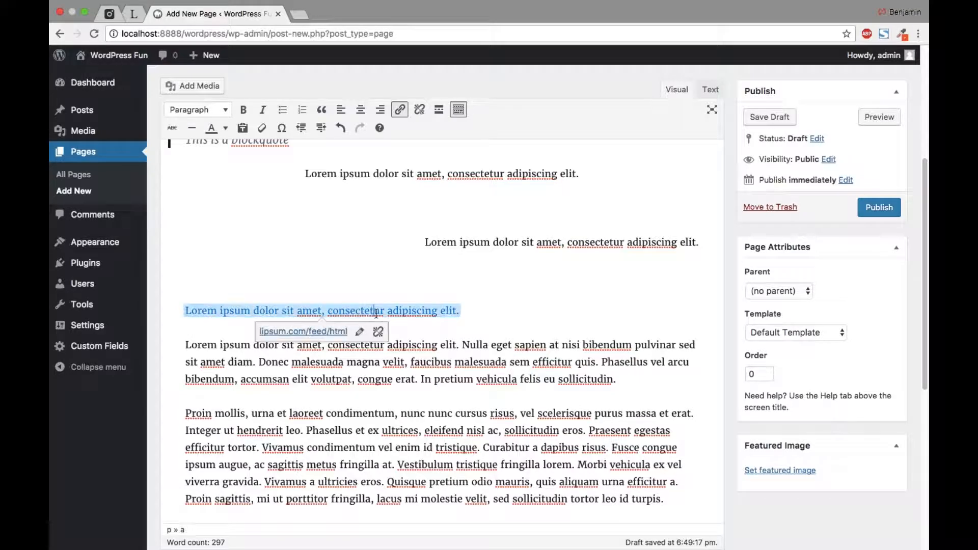
{"action": "left_click", "coordinate": [360, 332]}
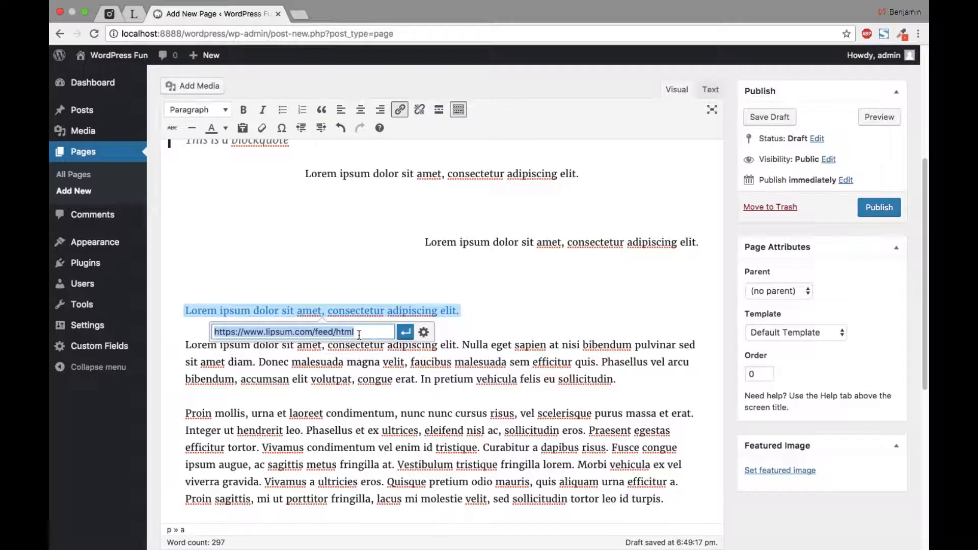
{"action": "left_click", "coordinate": [424, 332]}
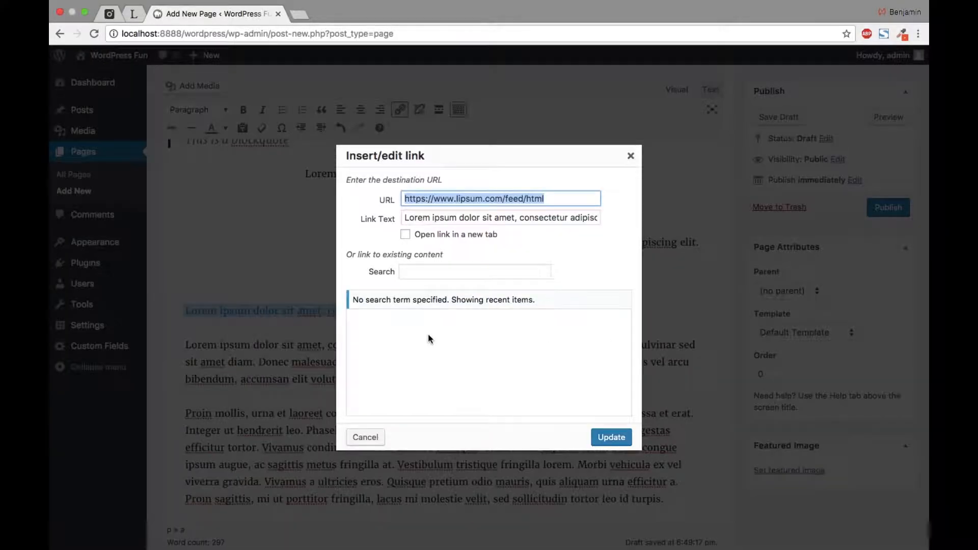
{"action": "left_click", "coordinate": [406, 235]}
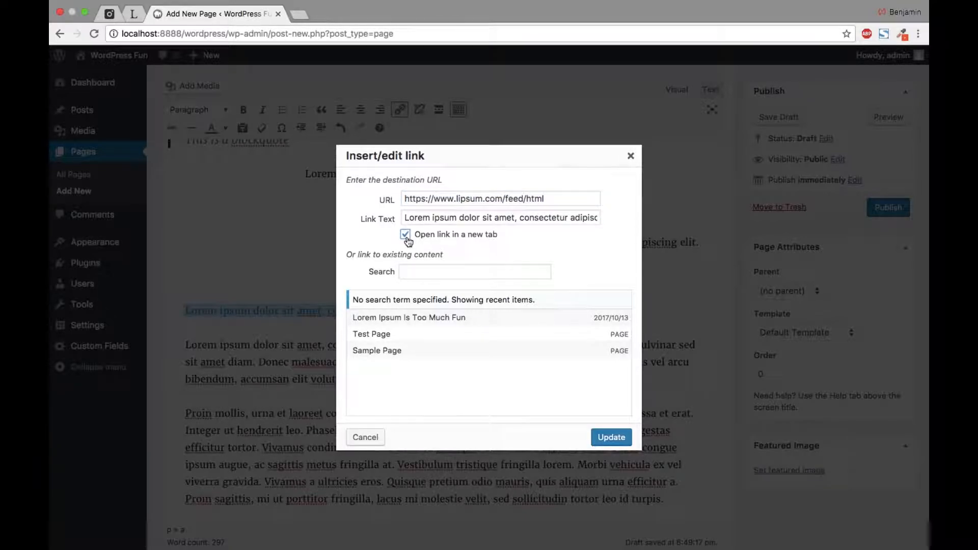
{"action": "left_click", "coordinate": [605, 441]}
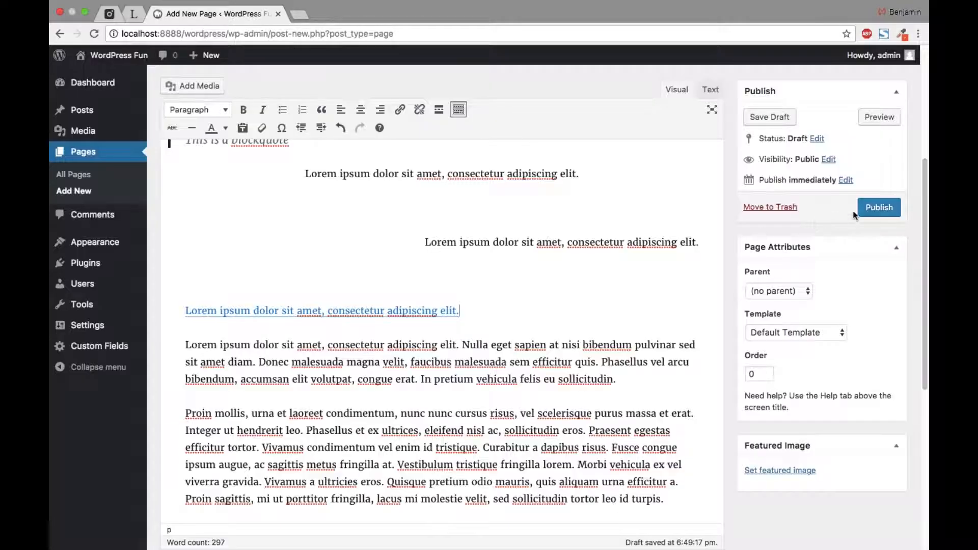
Insert a Read More break on a new line below the linked sentence, and hide and reshow the second toolbar row.
{"action": "key", "text": "Return"}
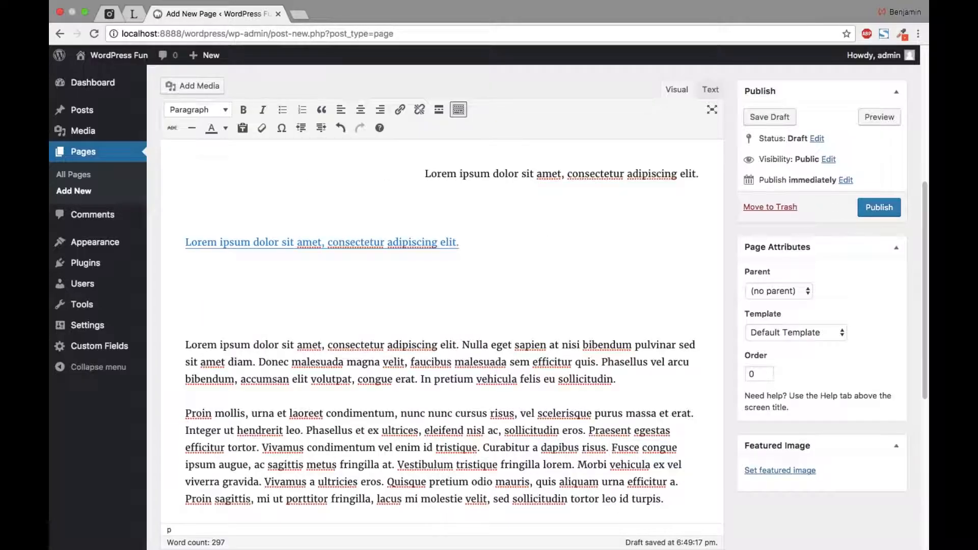
{"action": "left_click", "coordinate": [438, 110]}
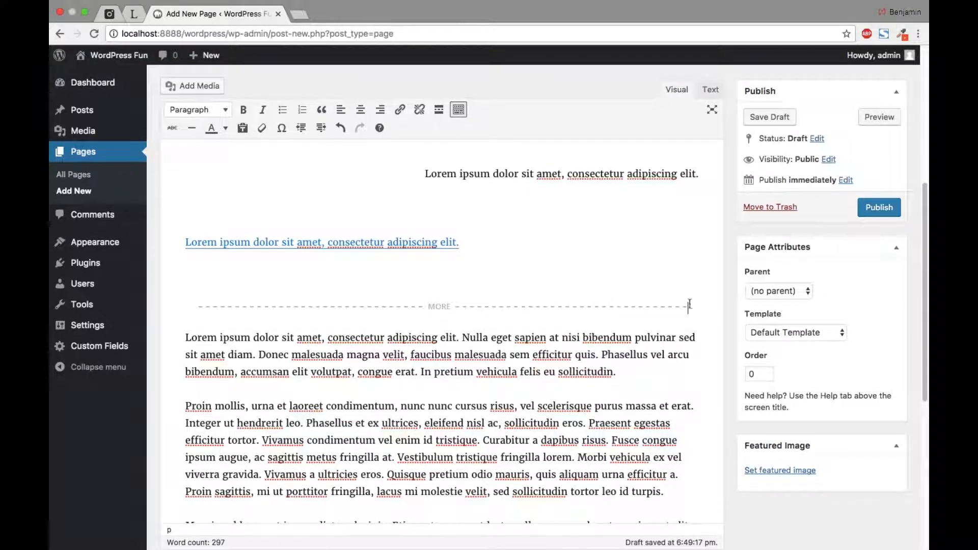
{"action": "left_click", "coordinate": [458, 110]}
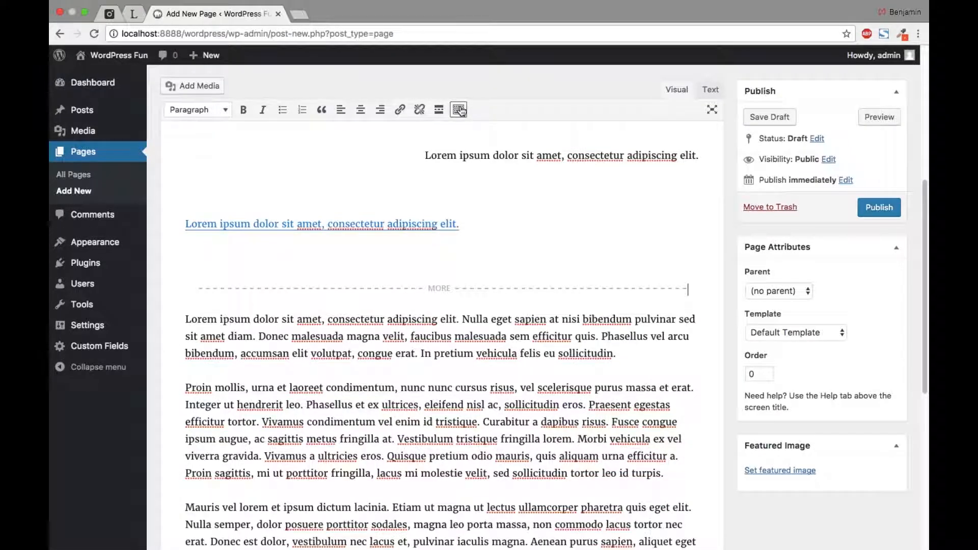
{"action": "left_click", "coordinate": [459, 111]}
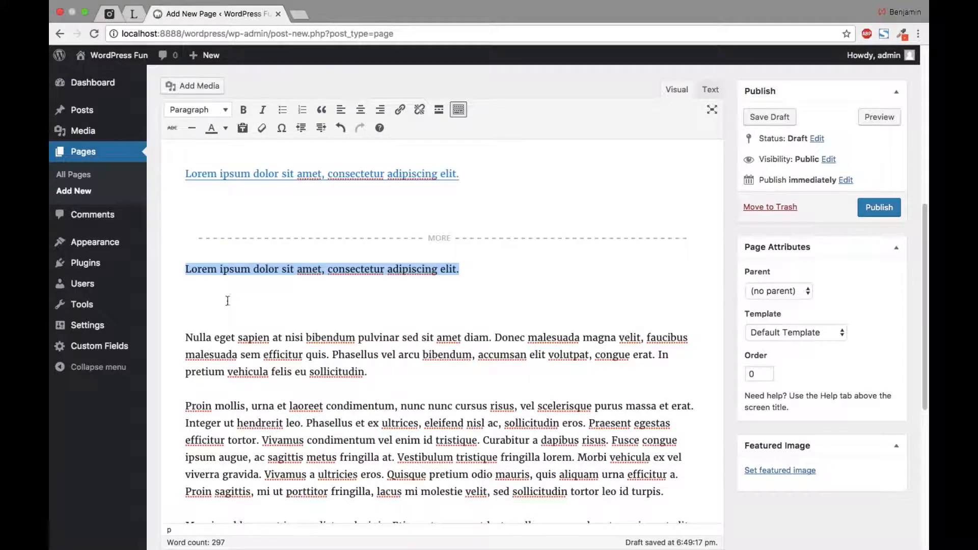
Strike through the sentence below the Read More break and insert a horizontal line beneath it.
{"action": "left_click", "coordinate": [172, 129]}
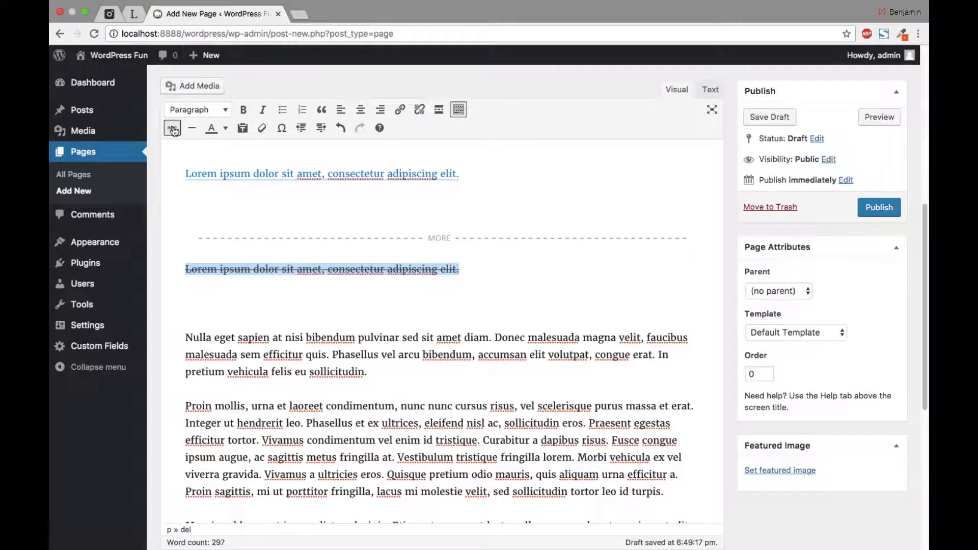
{"action": "left_click", "coordinate": [482, 267]}
{"action": "key", "text": "Return"}
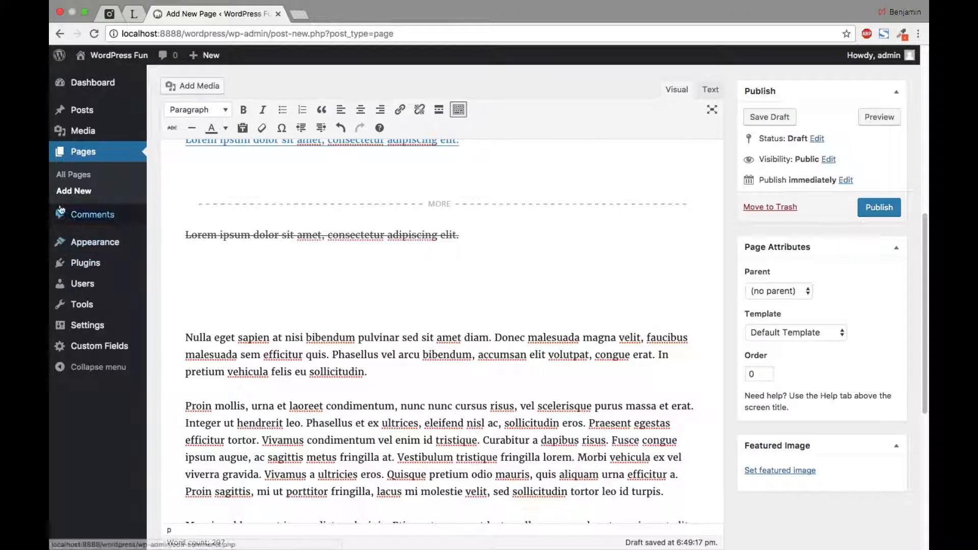
{"action": "left_click", "coordinate": [193, 128]}
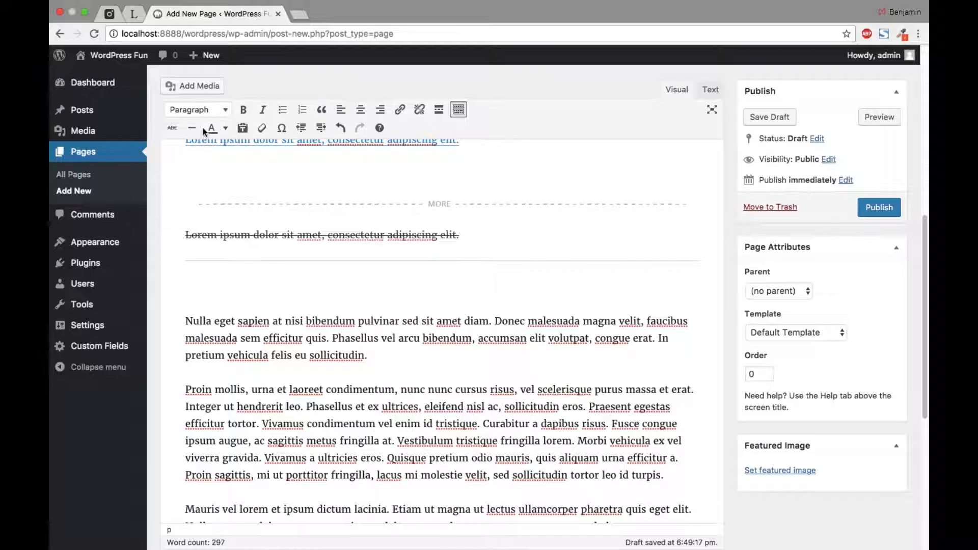
Color the text of the paragraph starting "Nulla eget sapien" orange.
{"action": "triple_click", "coordinate": [265, 318]}
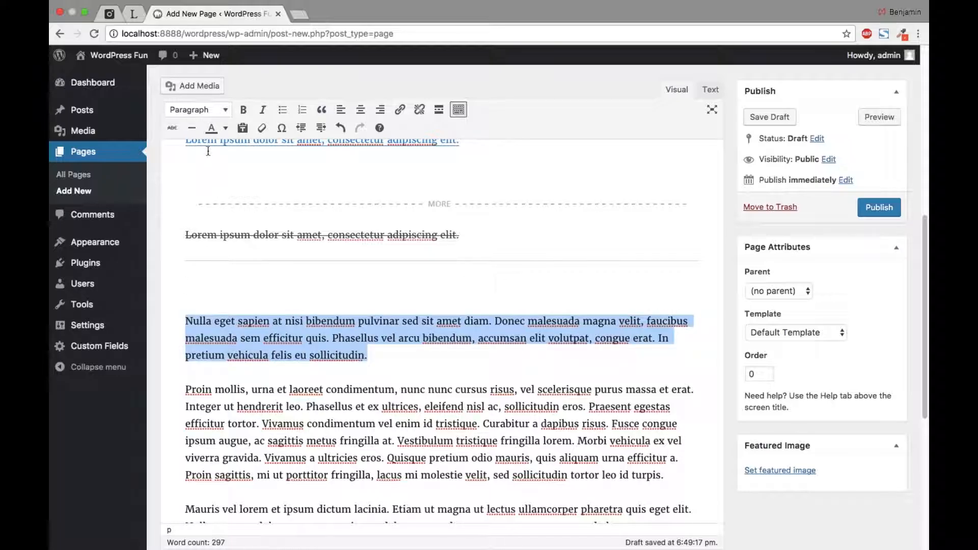
{"action": "left_click", "coordinate": [225, 128]}
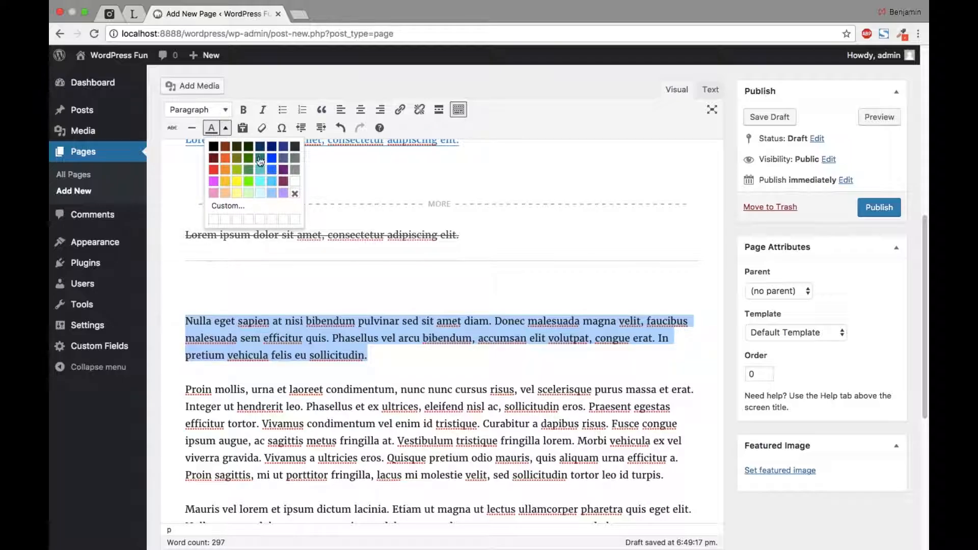
{"action": "left_click", "coordinate": [225, 169]}
{"action": "left_click", "coordinate": [372, 300]}
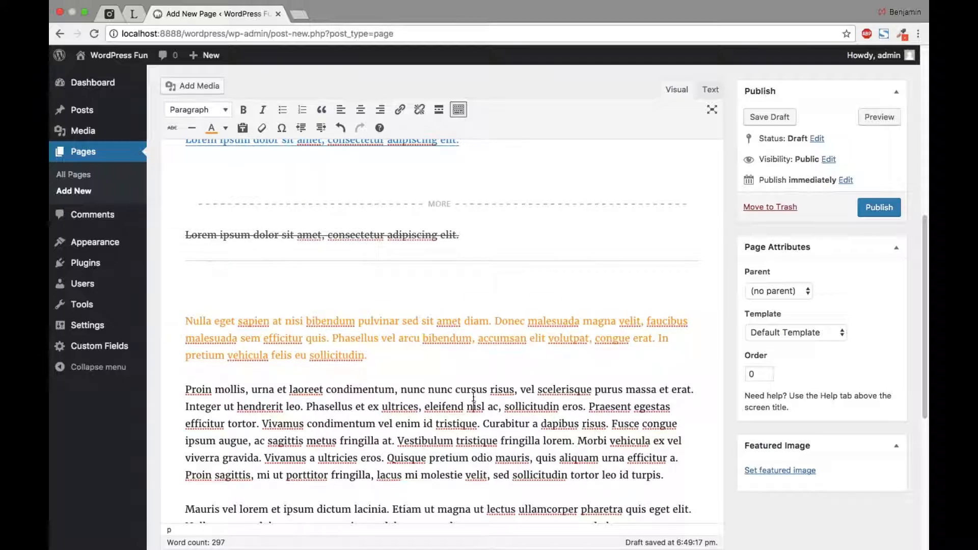
Insert blank lines between the orange paragraph and the one starting "Proin mollis", leaving the cursor there.
{"action": "scroll", "coordinate": [372, 299], "scroll_direction": "down", "scroll_amount": 5}
{"action": "scroll", "coordinate": [399, 204], "scroll_direction": "up", "scroll_amount": 2}
{"action": "left_click", "coordinate": [408, 221]}
{"action": "key", "text": "Return"}
{"action": "key", "text": "Return"}
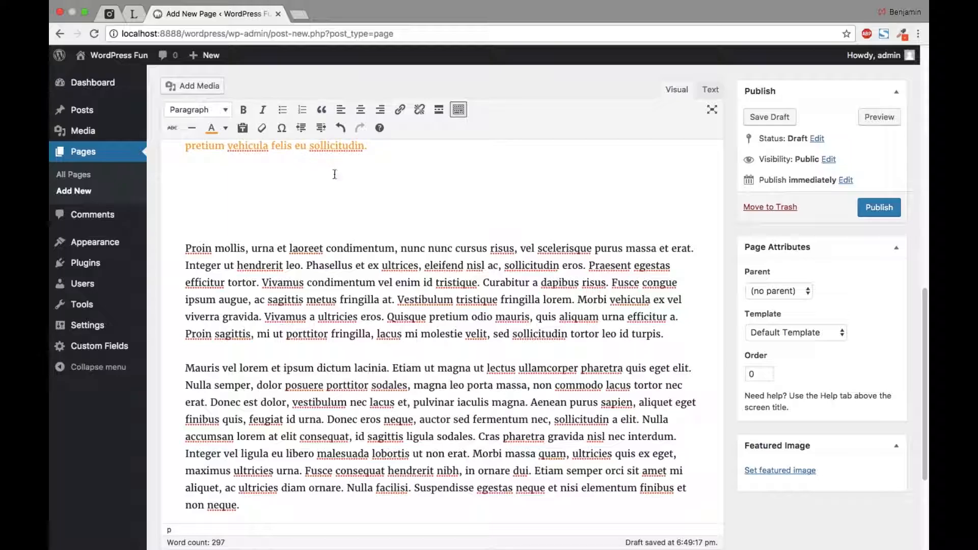
{"action": "key", "text": "super+a"}
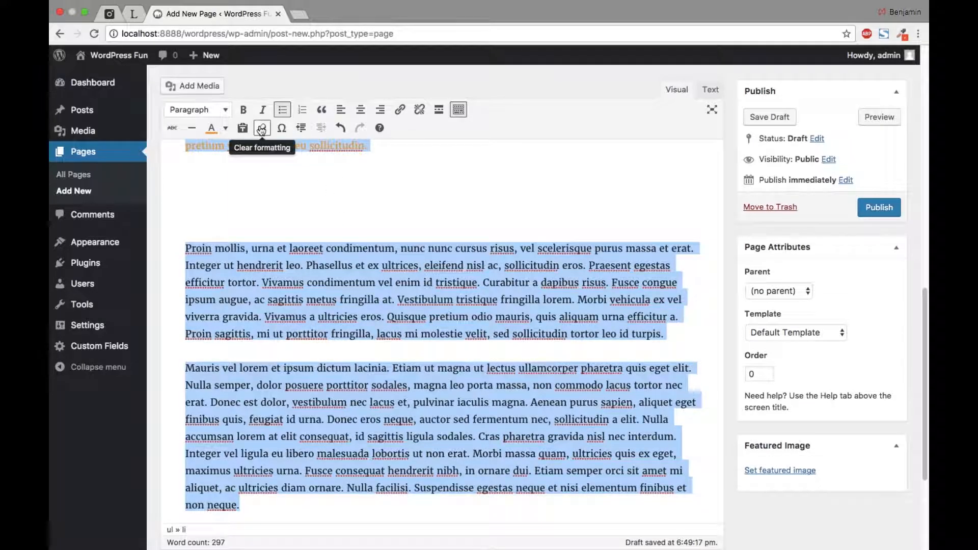
{"action": "left_click", "coordinate": [363, 211]}
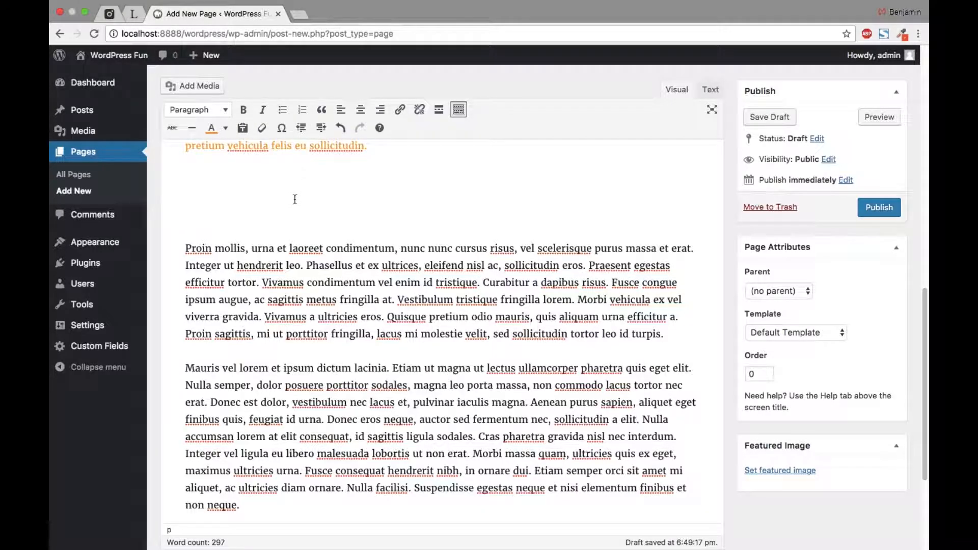
{"action": "key", "text": "BackSpace"}
{"action": "key", "text": "Return"}
{"action": "key", "text": "Return"}
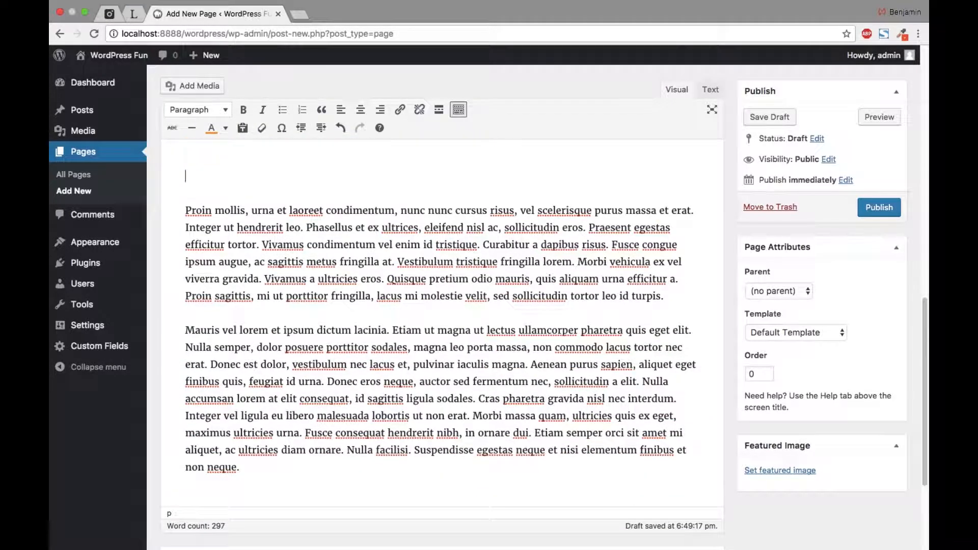
Insert the heart special character and repeat it to make a row of six above the "Proin mollis" paragraph.
{"action": "left_click", "coordinate": [282, 127]}
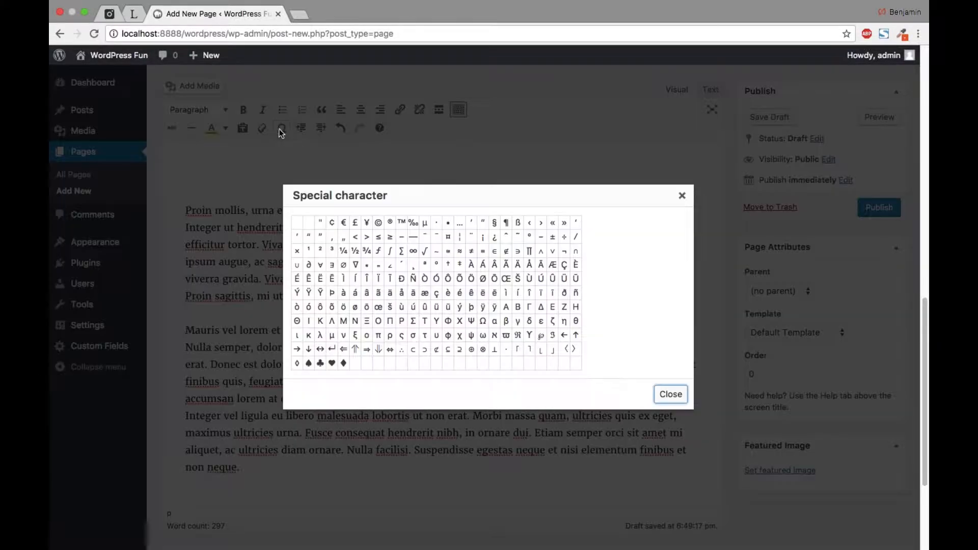
{"action": "left_click", "coordinate": [332, 363]}
{"action": "key", "text": "super+v"}
{"action": "key", "text": "super+v"}
{"action": "key", "text": "super+v"}
{"action": "key", "text": "super+v"}
{"action": "key", "text": "super+v"}
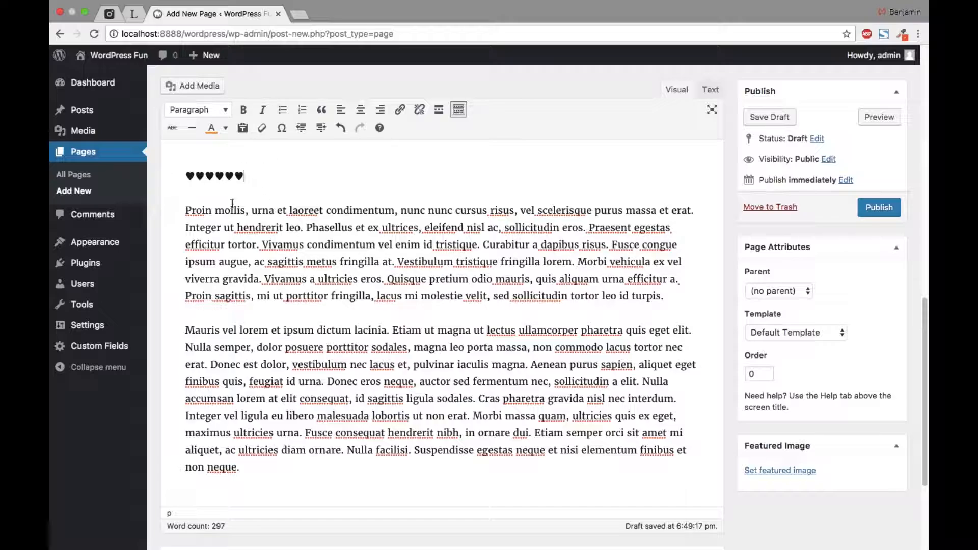
Replace the row of hearts with the line "Proin mollis, urna et laoreet condimentum, nunc nunc cursus risus, vel scelerisqu".
{"action": "left_click_drag", "start_coordinate": [186, 211], "coordinate": [179, 182]}
{"action": "left_click", "coordinate": [460, 181]}
{"action": "key", "text": "super+BackSpace"}
{"action": "type", "text": "Proin mollis, urna et laoreet condimentum, nunc nunc cursus risus, vel scelerisqu"}
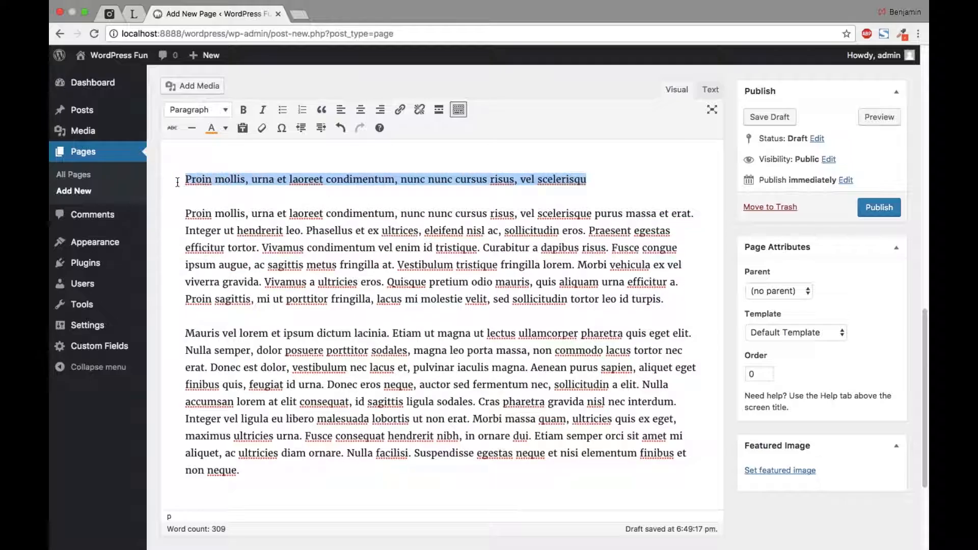
Indent the short line above the full "Proin mollis" paragraph, trying both the increase and decrease indent options.
{"action": "left_click", "coordinate": [321, 128]}
{"action": "left_click", "coordinate": [321, 128]}
{"action": "left_click", "coordinate": [301, 128]}
{"action": "left_click", "coordinate": [321, 128]}
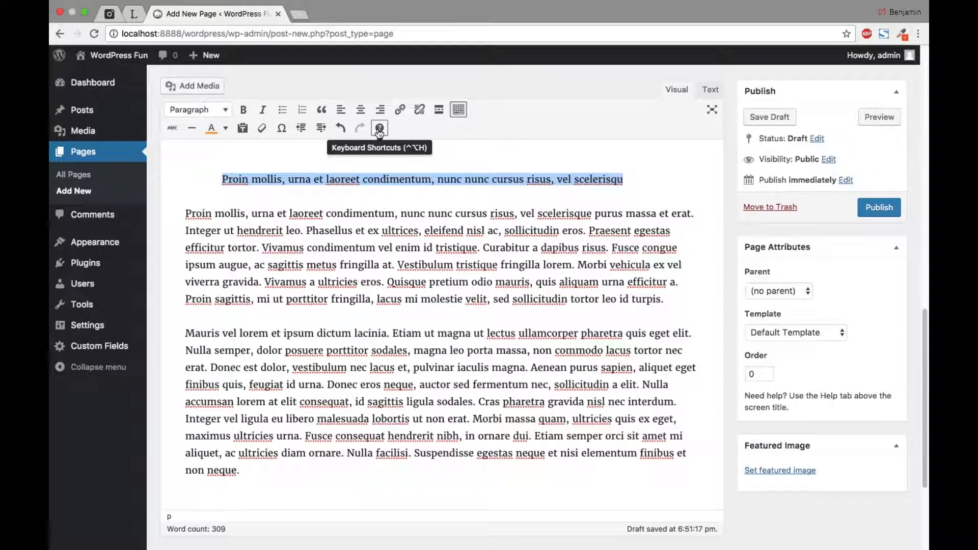
Examine the editor's keyboard shortcuts list, including the default, additional and formatting shortcuts, and close it.
{"action": "left_click", "coordinate": [379, 130]}
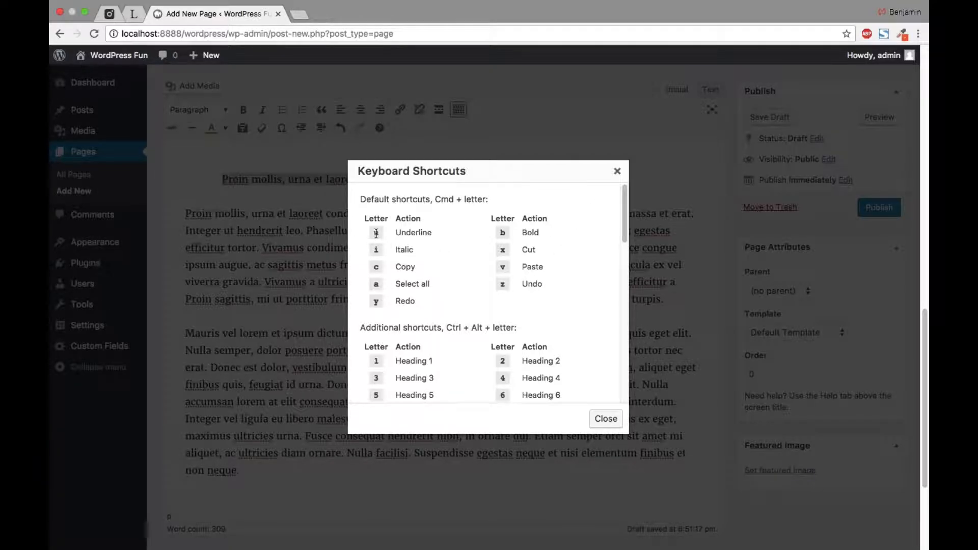
{"action": "left_click_drag", "start_coordinate": [628, 212], "coordinate": [630, 239]}
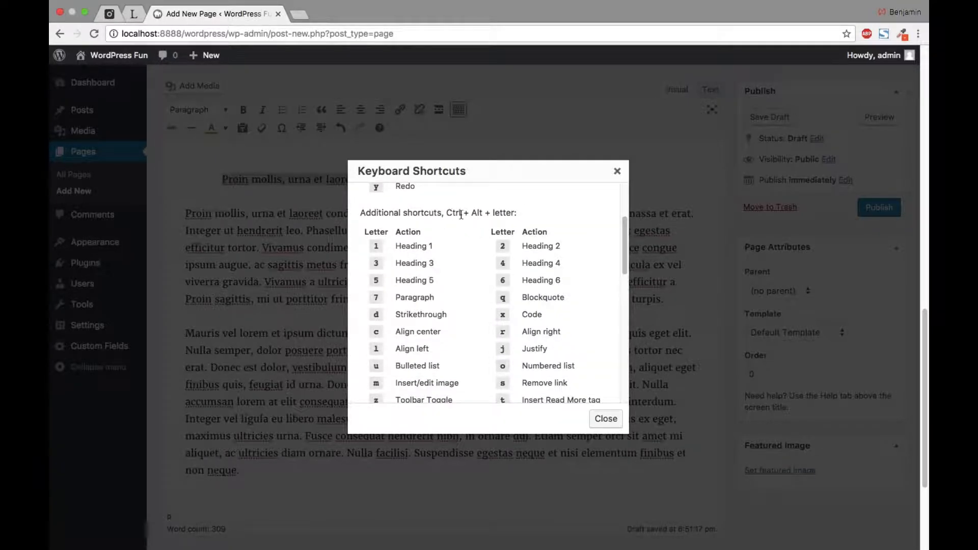
{"action": "mouse_move", "coordinate": [625, 249]}
{"action": "left_mouse_down"}
{"action": "mouse_move", "coordinate": [629, 292]}
{"action": "mouse_move", "coordinate": [636, 254]}
{"action": "mouse_move", "coordinate": [627, 249]}
{"action": "left_mouse_up"}
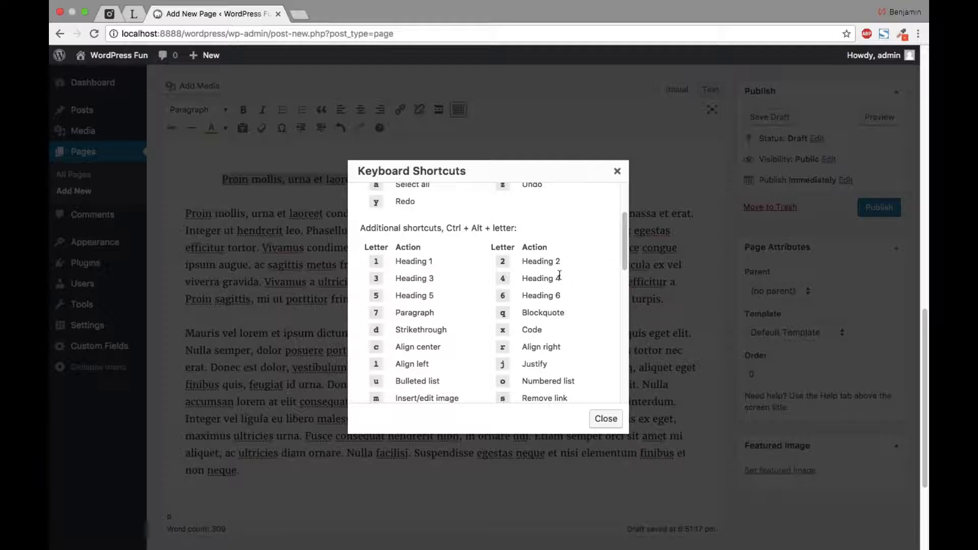
{"action": "left_click", "coordinate": [617, 171]}
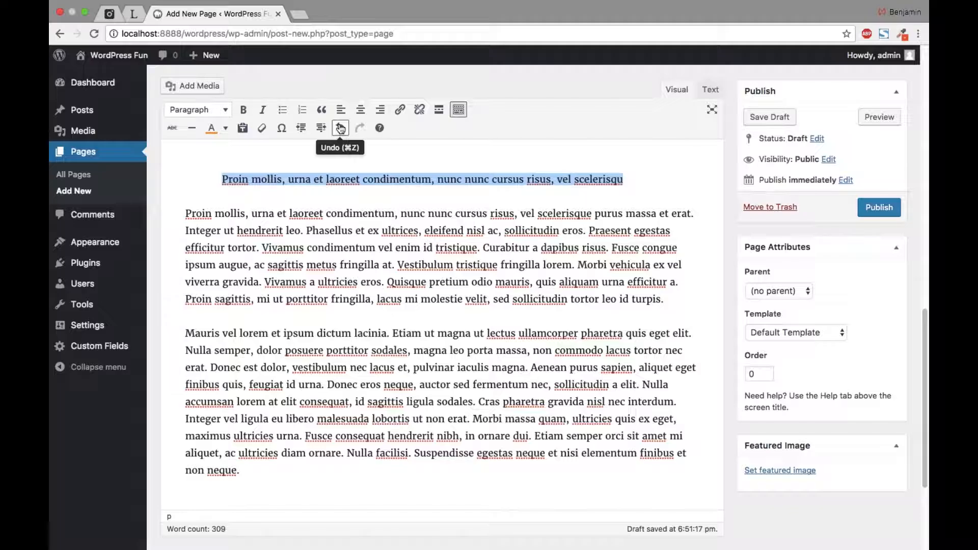
{"action": "left_click", "coordinate": [379, 128]}
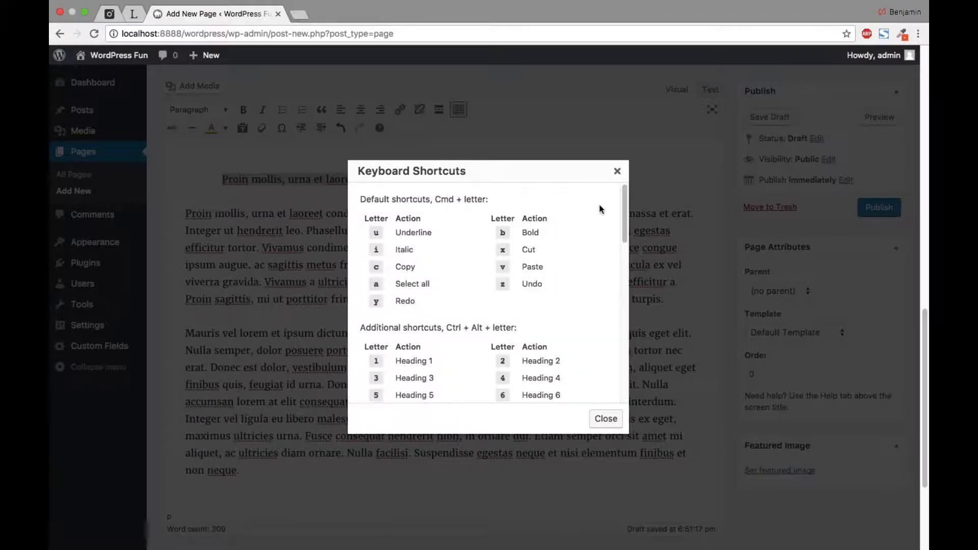
{"action": "left_click_drag", "start_coordinate": [624, 208], "coordinate": [633, 359]}
{"action": "scroll", "coordinate": [632, 359], "scroll_direction": "up", "scroll_amount": 10}
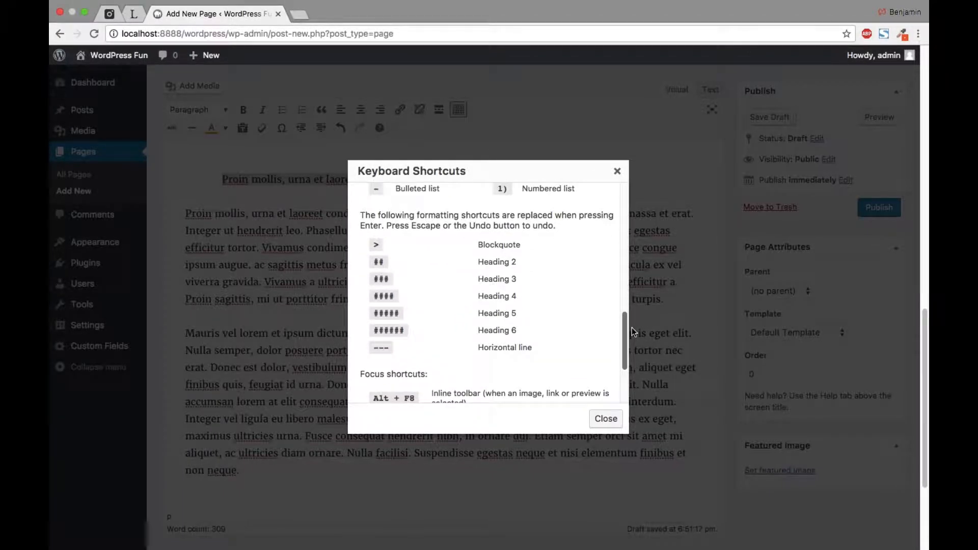
{"action": "left_click", "coordinate": [616, 171]}
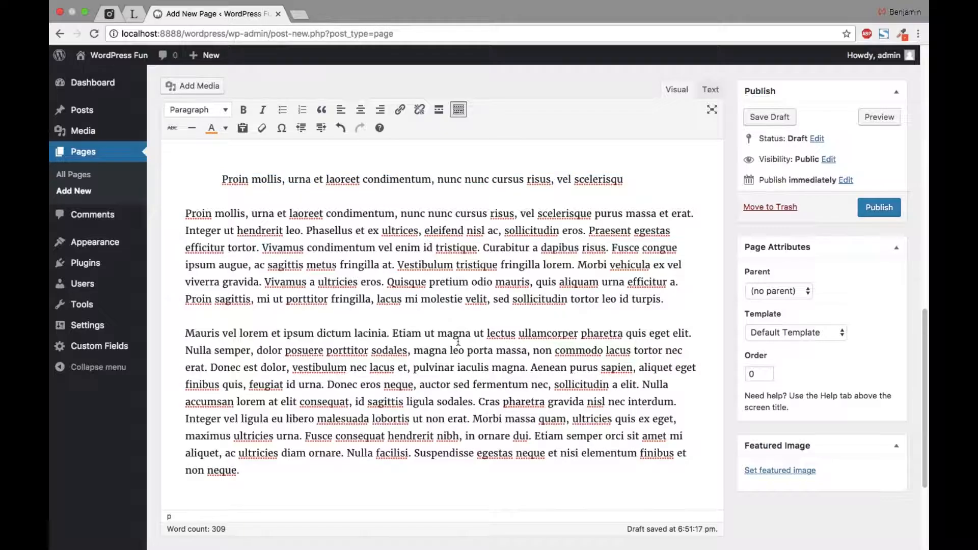
Delete the paragraph starting "Mauris vel lorem" and color the full "Proin mollis" paragraph gray, leaving the cursor below it.
{"action": "left_click_drag", "start_coordinate": [239, 471], "coordinate": [150, 336]}
{"action": "key", "text": "BackSpace"}
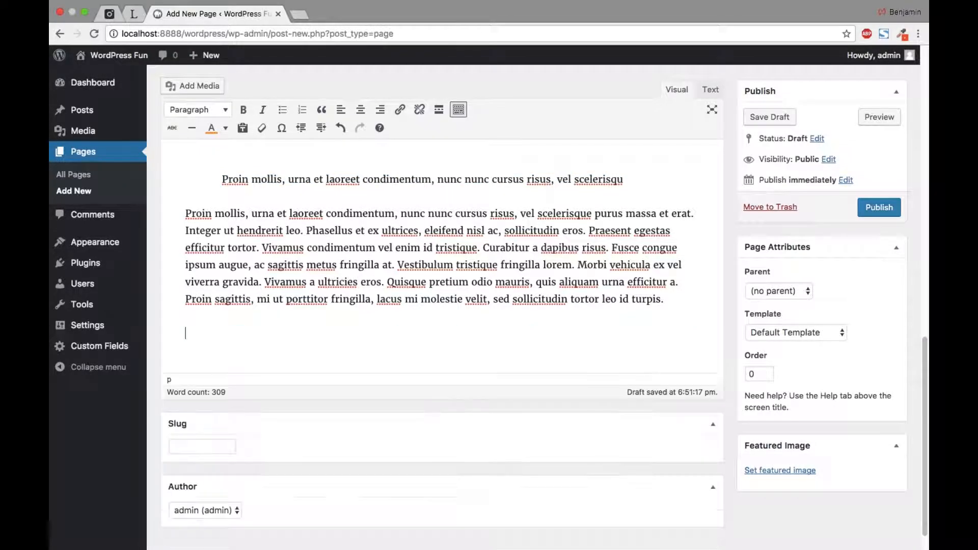
{"action": "left_click_drag", "start_coordinate": [681, 310], "coordinate": [56, 214]}
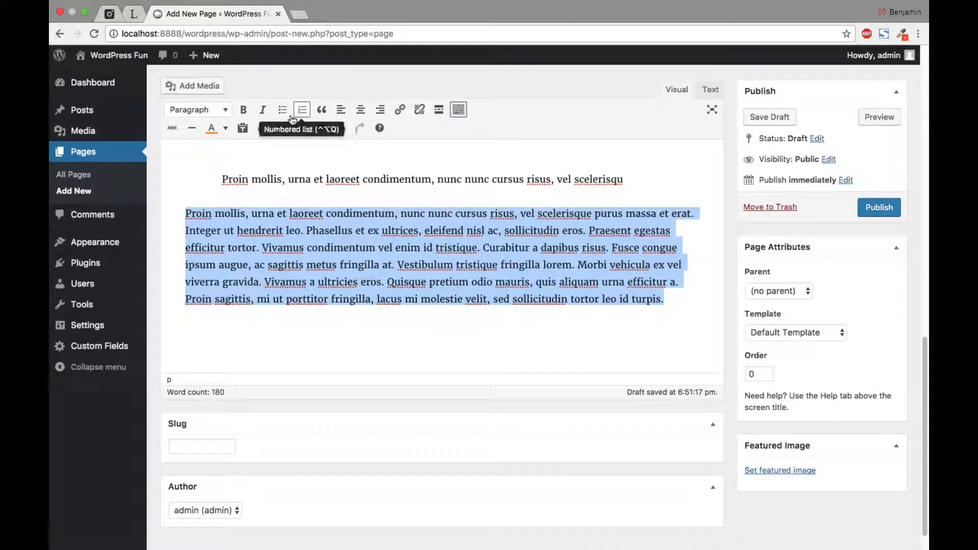
{"action": "left_click", "coordinate": [225, 129]}
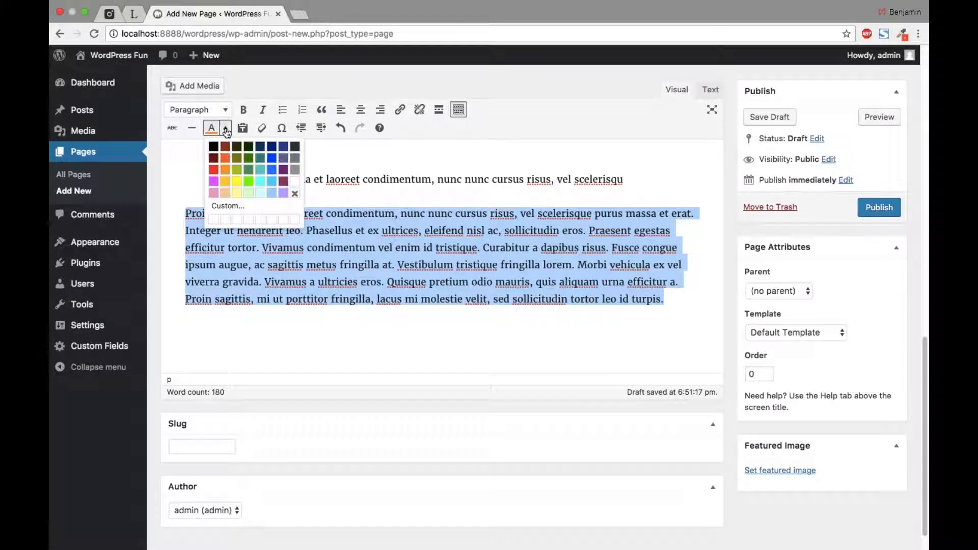
{"action": "left_click", "coordinate": [295, 170]}
{"action": "left_click", "coordinate": [536, 310]}
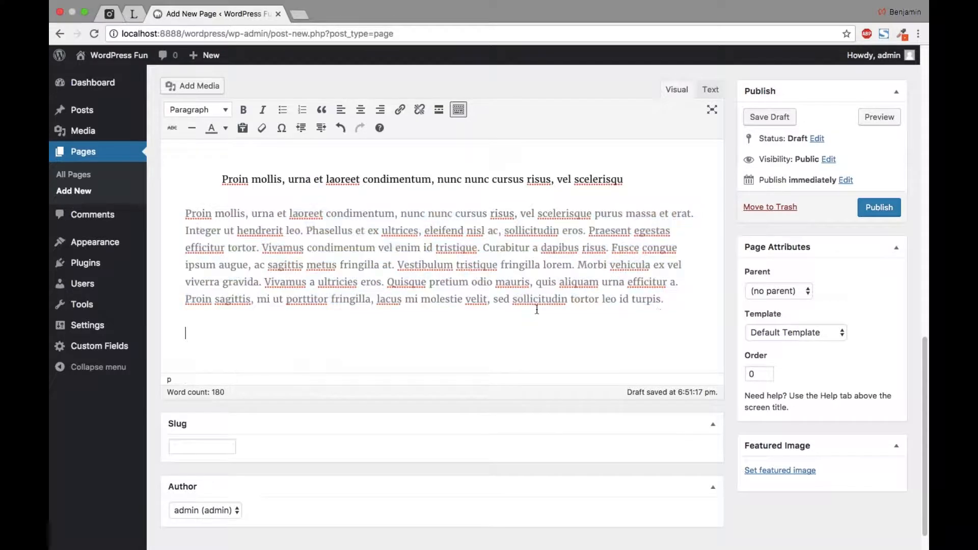
{"action": "key", "text": "Return"}
{"action": "key", "text": "Return"}
{"action": "key", "text": "Return"}
{"action": "key", "text": "Return"}
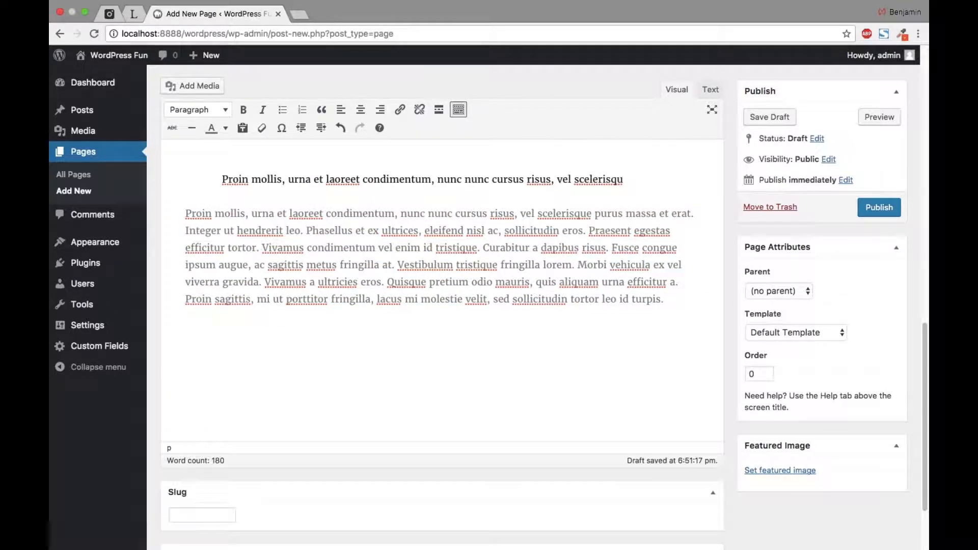
{"action": "key", "text": "BackSpace"}
{"action": "key", "text": "BackSpace"}
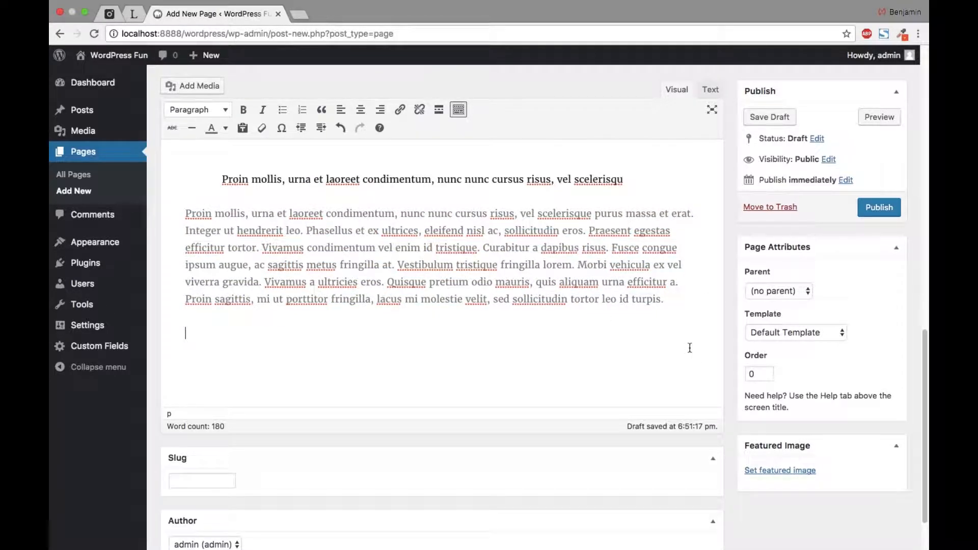
{"action": "key", "text": "BackSpace"}
{"action": "key", "text": "BackSpace"}
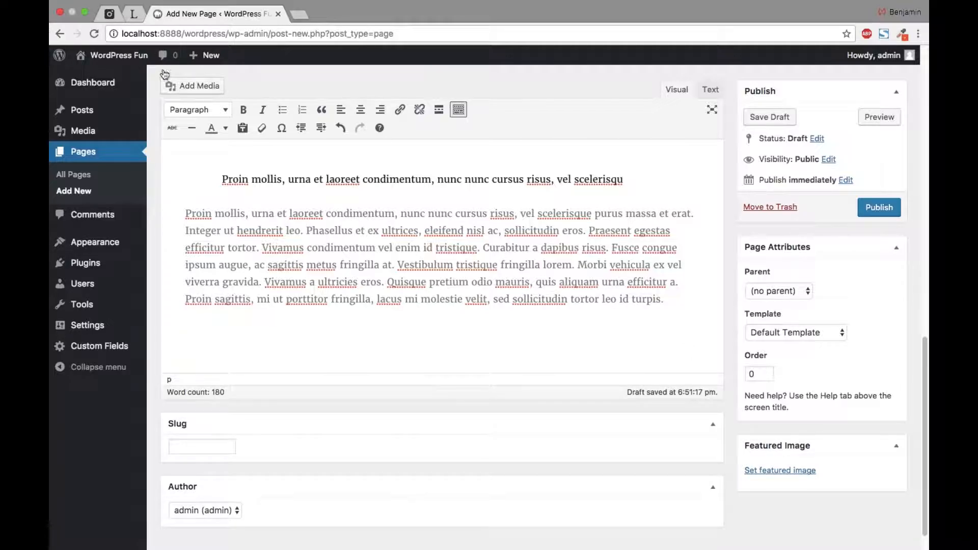
Upload pexels-photo-574073.jpeg from the desktop to the media library for insertion into the page.
{"action": "left_click", "coordinate": [235, 94]}
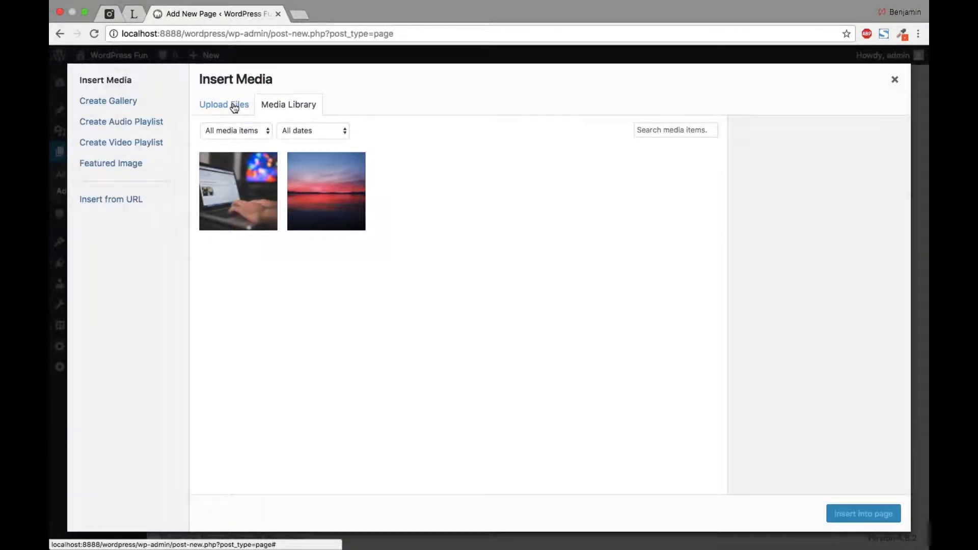
{"action": "left_click", "coordinate": [85, 12]}
{"action": "left_click_drag", "start_coordinate": [885, 140], "coordinate": [407, 255]}
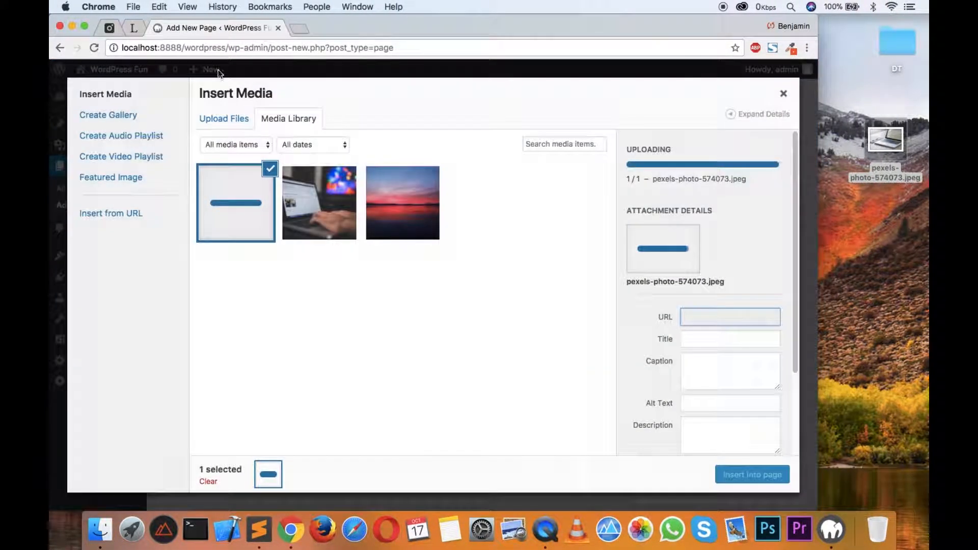
{"action": "left_click", "coordinate": [84, 26]}
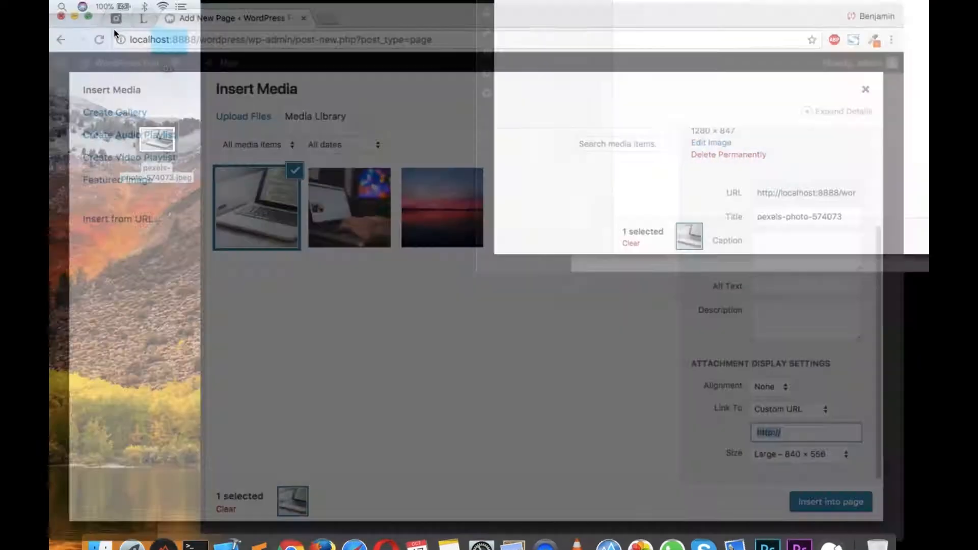
Close the Pexels photo page and return to the media dialog in the WordPress page editor.
{"action": "left_click", "coordinate": [122, 18]}
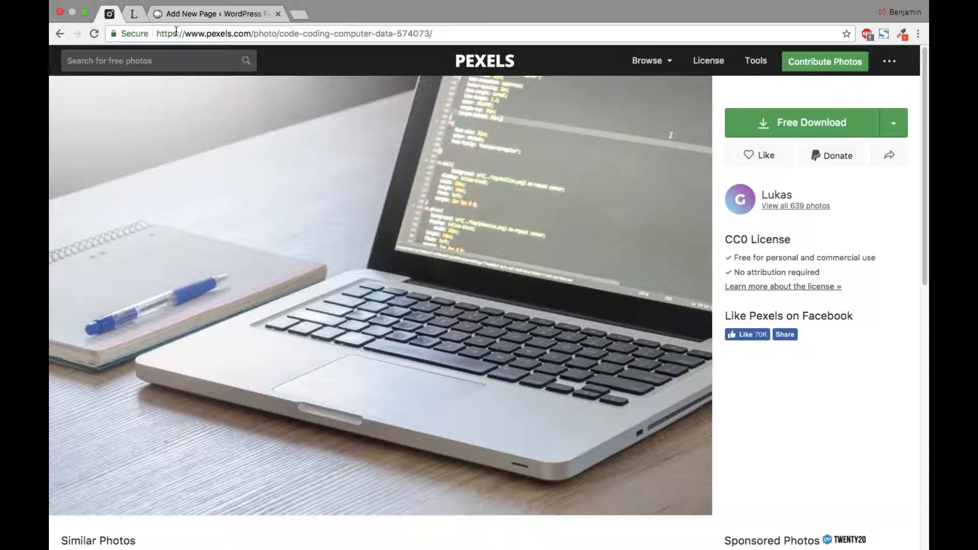
{"action": "key", "text": "super+w"}
{"action": "left_click", "coordinate": [157, 17]}
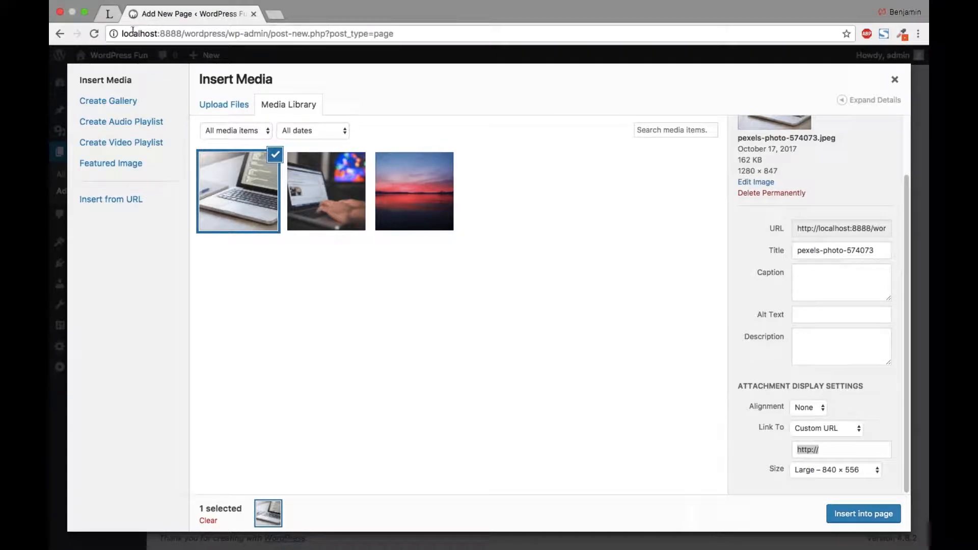
{"action": "left_click", "coordinate": [103, 17]}
{"action": "left_click", "coordinate": [199, 14]}
Give the uploaded laptop image the caption "Caption".
{"action": "left_click", "coordinate": [647, 266]}
{"action": "left_click_drag", "start_coordinate": [879, 253], "coordinate": [786, 255]}
{"action": "left_click", "coordinate": [820, 280]}
{"action": "type", "text": "Ca"}
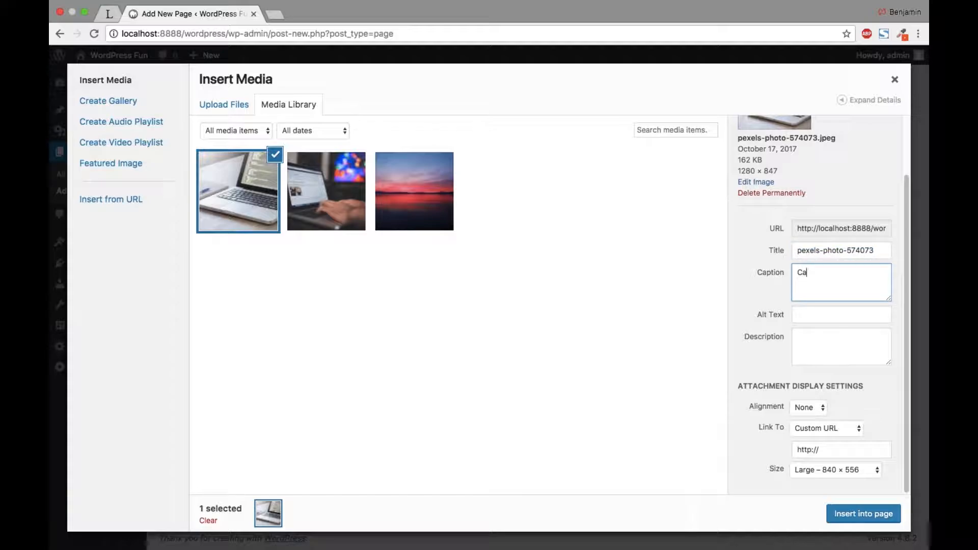
{"action": "type", "text": "ptopm"}
{"action": "key", "text": "Tab"}
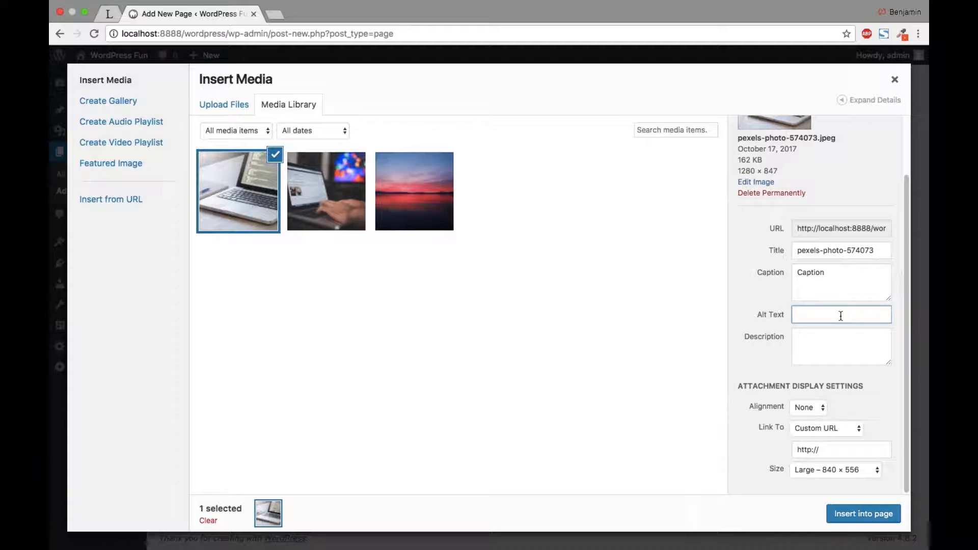
Set the image's alt text to "This a picture of a mac" and copy the same text into its description.
{"action": "type", "text": "T"}
{"action": "type", "text": "e of a mac"}
{"action": "left_click", "coordinate": [808, 347]}
{"action": "left_click_drag", "start_coordinate": [863, 320], "coordinate": [749, 314]}
{"action": "key", "text": "cmd+c"}
{"action": "left_click", "coordinate": [855, 343]}
{"action": "key", "text": "cmd+v"}
{"action": "left_click", "coordinate": [825, 432]}
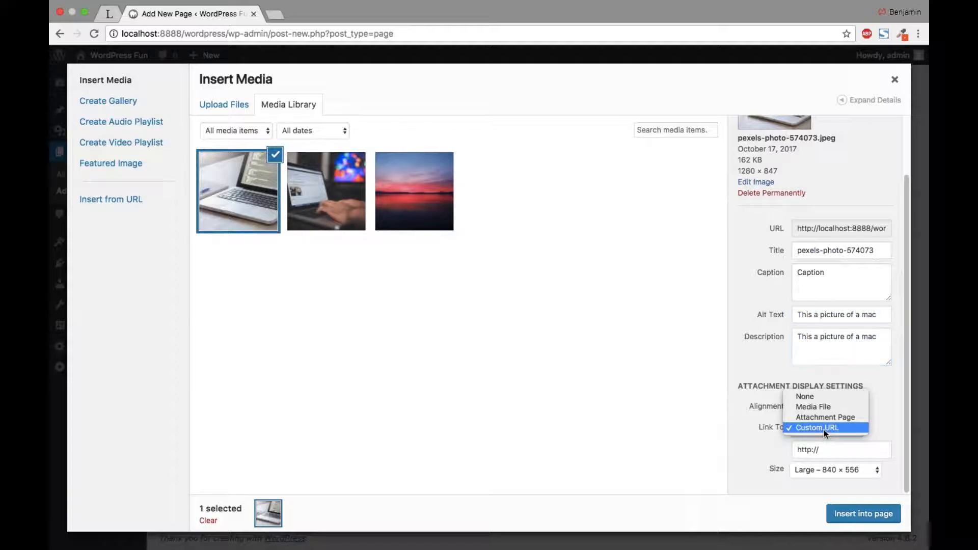
{"action": "left_click", "coordinate": [823, 430]}
{"action": "left_click", "coordinate": [107, 18]}
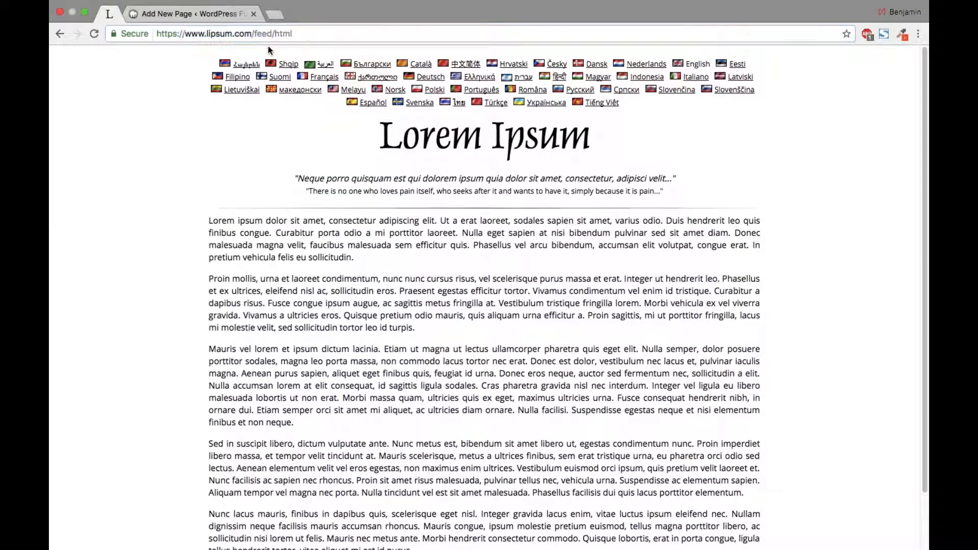
{"action": "left_click", "coordinate": [183, 14]}
{"action": "left_click", "coordinate": [824, 448]}
{"action": "key", "text": "cmd+v"}
{"action": "key", "text": "cmd+a"}
{"action": "key", "text": "cmd+v"}
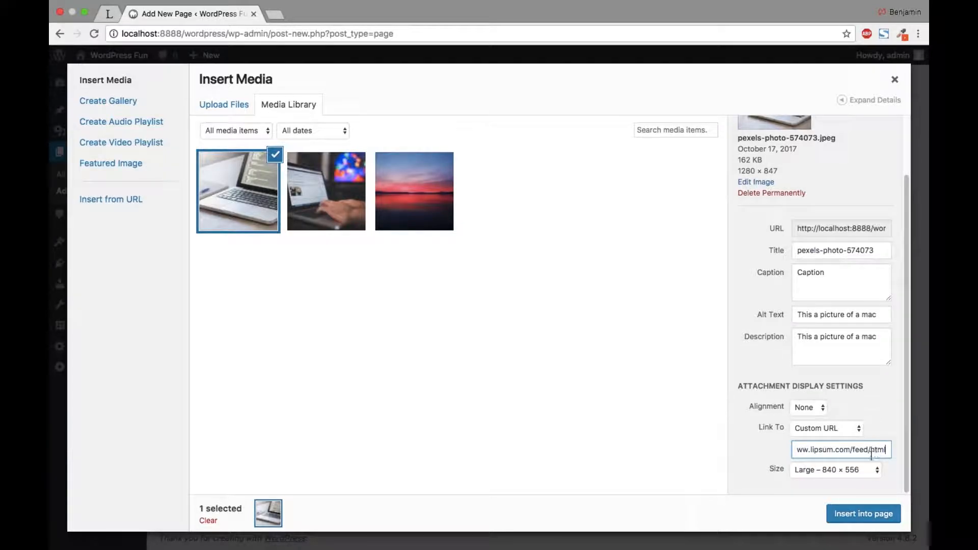
{"action": "left_click_drag", "start_coordinate": [849, 450], "coordinate": [883, 448]}
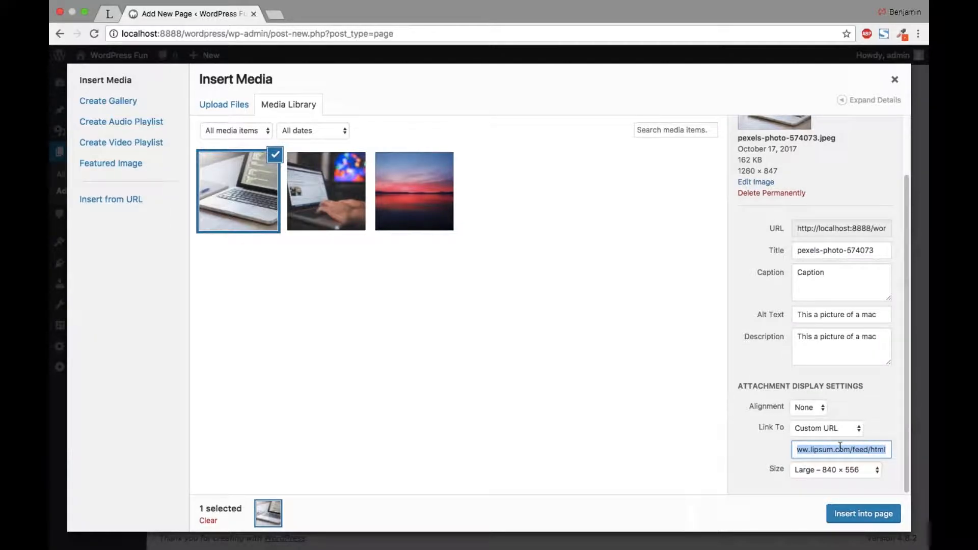
Set the image size to Medium – 300 × 199 and insert the image into the page.
{"action": "left_click", "coordinate": [861, 470]}
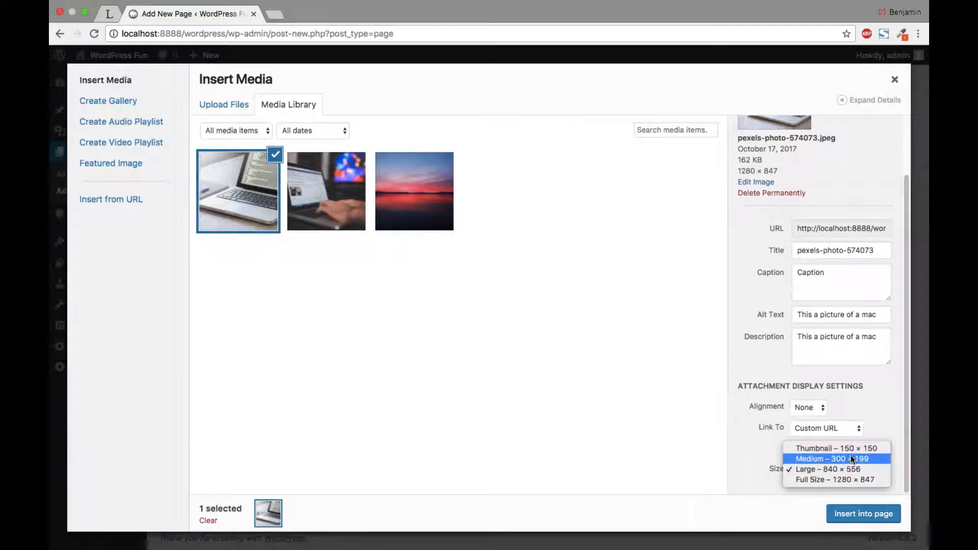
{"action": "left_click", "coordinate": [850, 456]}
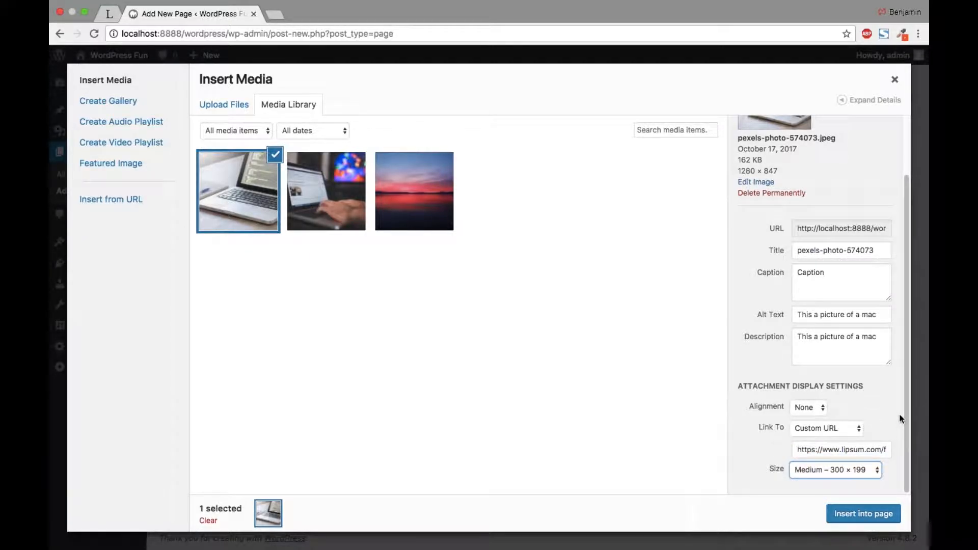
{"action": "left_click", "coordinate": [865, 514]}
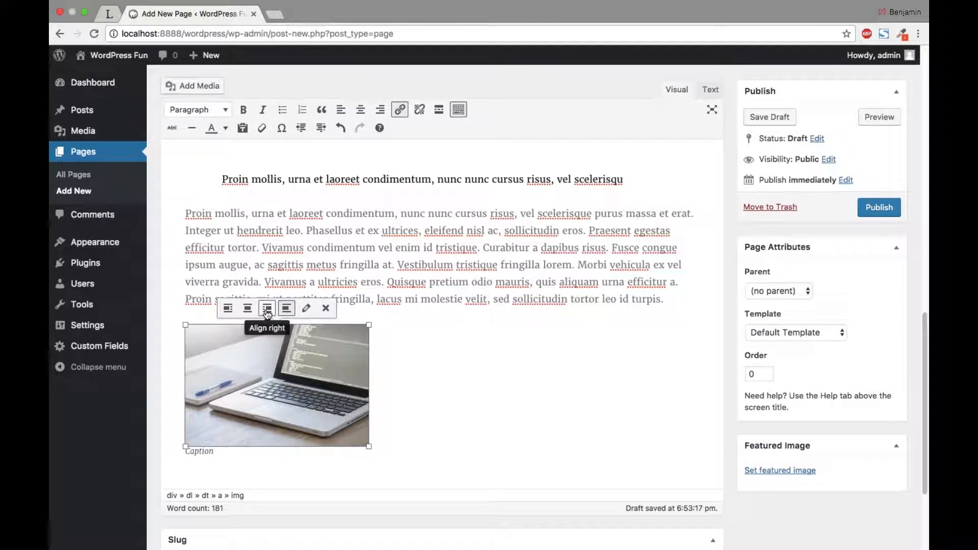
Try right and left alignment on the inserted laptop image, and center it below the gray paragraph.
{"action": "left_click", "coordinate": [267, 311]}
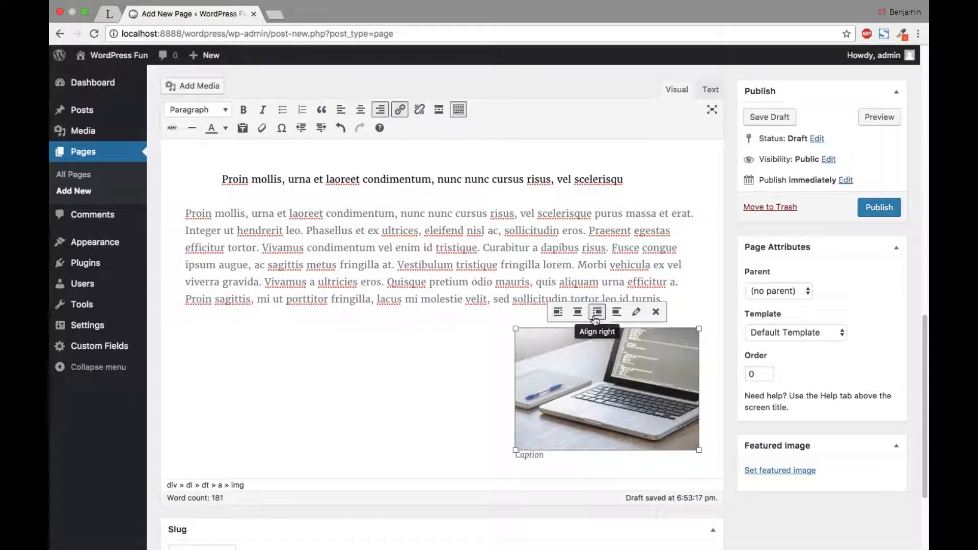
{"action": "left_click", "coordinate": [616, 312]}
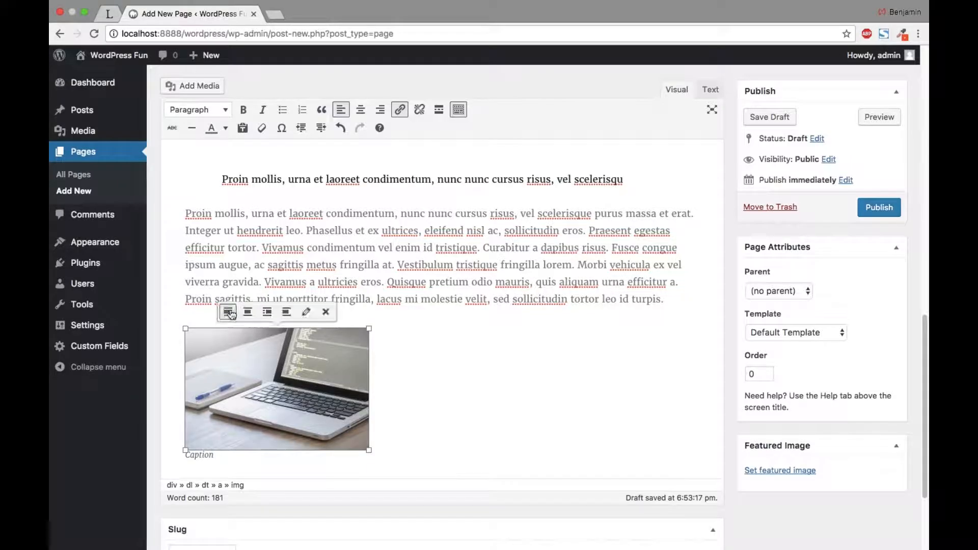
{"action": "left_click", "coordinate": [247, 309]}
{"action": "left_click", "coordinate": [588, 386]}
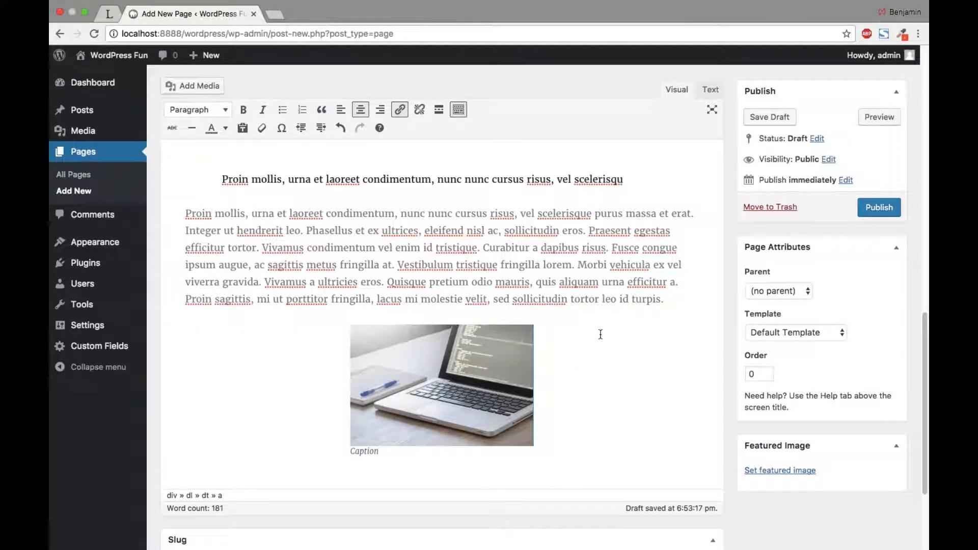
Change the laptop image's caption to "Caption Fun" in its image details and update the image.
{"action": "left_click", "coordinate": [438, 403]}
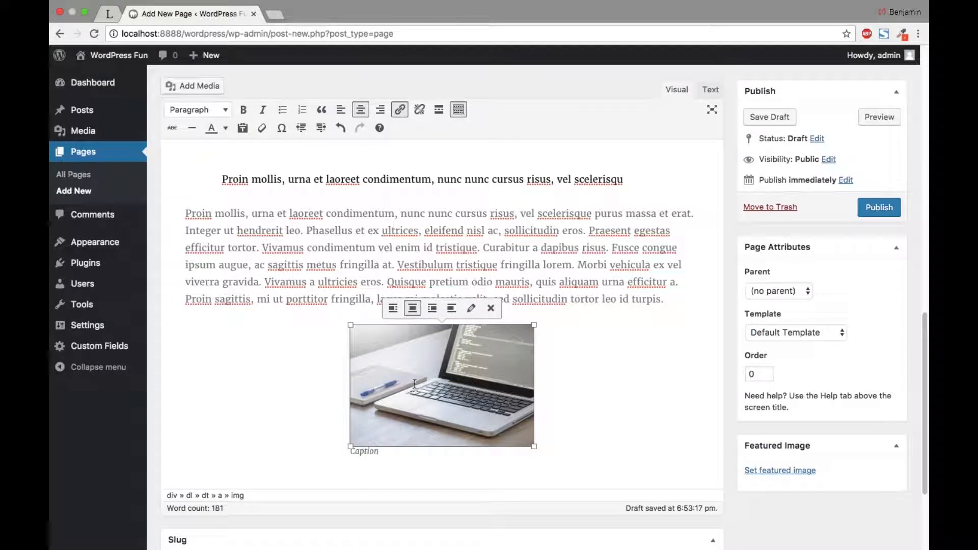
{"action": "left_click", "coordinate": [471, 308]}
{"action": "left_click_drag", "start_coordinate": [274, 115], "coordinate": [247, 112]}
{"action": "key", "text": "Right"}
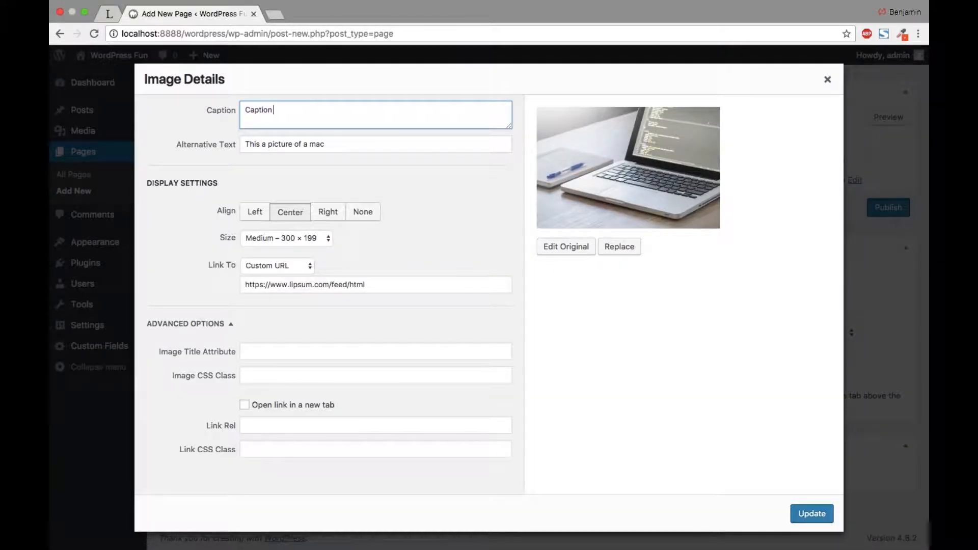
{"action": "type", "text": "Fun"}
{"action": "left_click", "coordinate": [811, 513]}
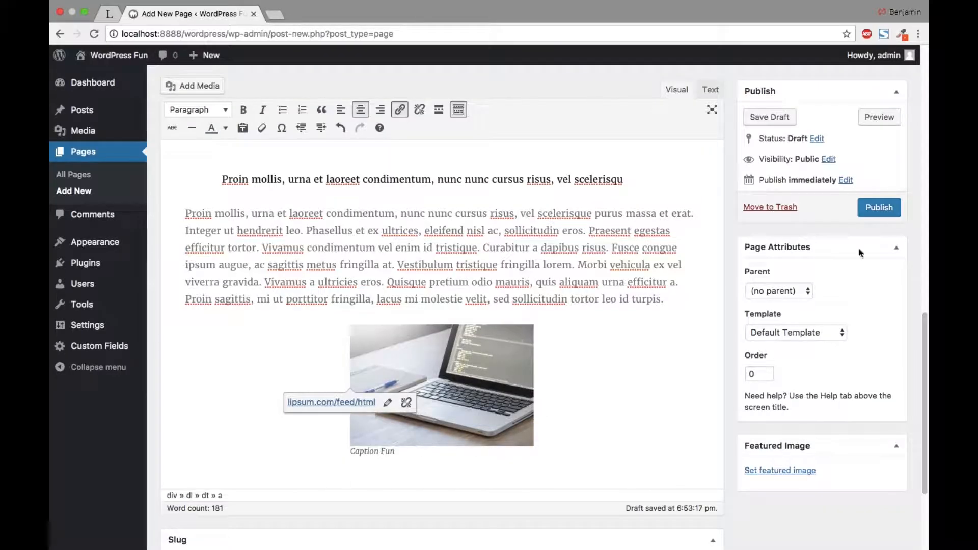
Set the page's slug to lorem-ipsum-is-bad-page and save the draft.
{"action": "scroll", "coordinate": [258, 384], "scroll_direction": "down", "scroll_amount": 3}
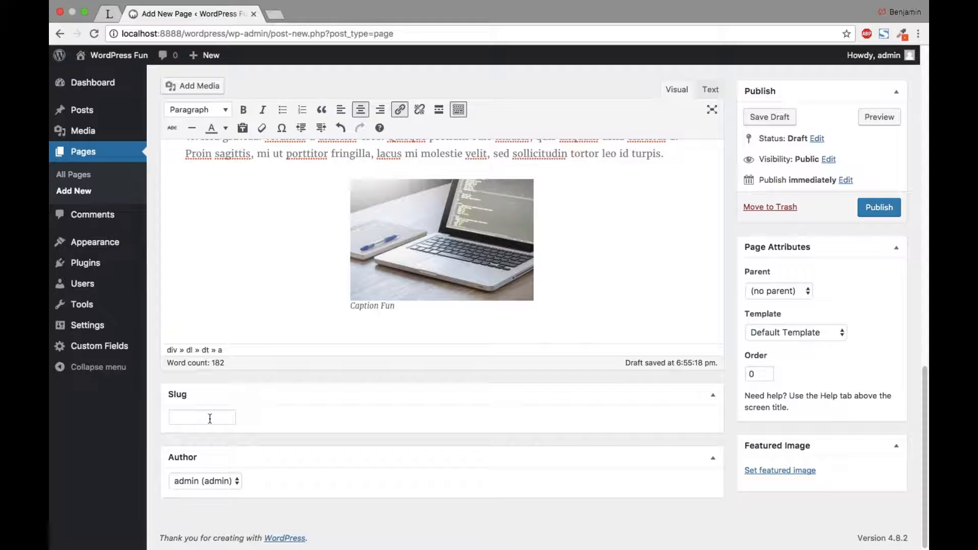
{"action": "left_click_drag", "start_coordinate": [921, 396], "coordinate": [914, 65]}
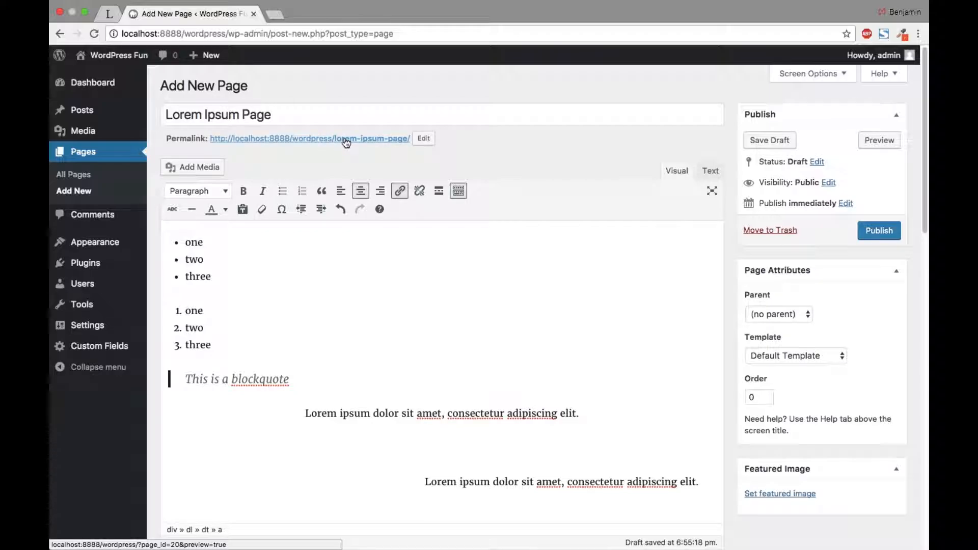
{"action": "left_click_drag", "start_coordinate": [925, 125], "coordinate": [922, 445]}
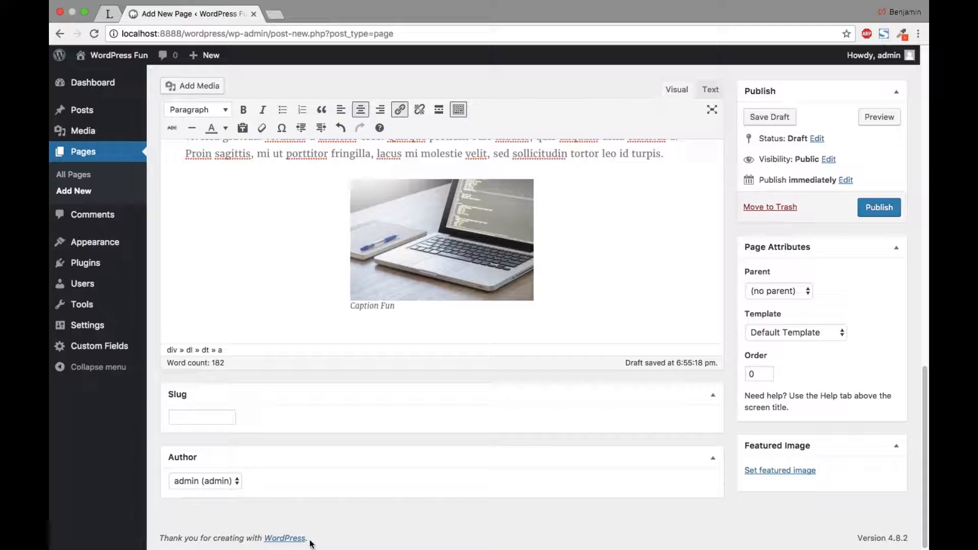
{"action": "left_click", "coordinate": [213, 418]}
{"action": "key", "text": "super+v"}
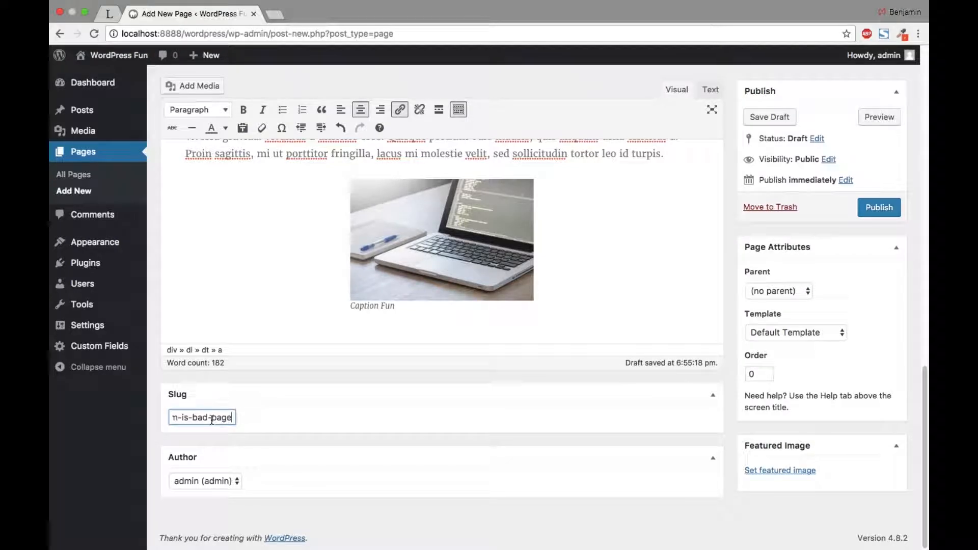
{"action": "left_click_drag", "start_coordinate": [192, 418], "coordinate": [246, 420]}
{"action": "double_click", "coordinate": [227, 421]}
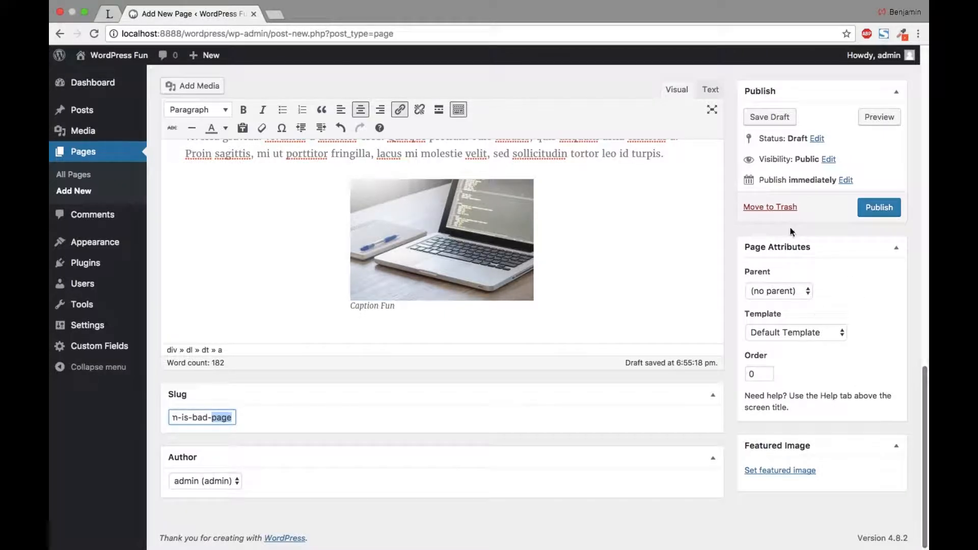
{"action": "left_click", "coordinate": [772, 117]}
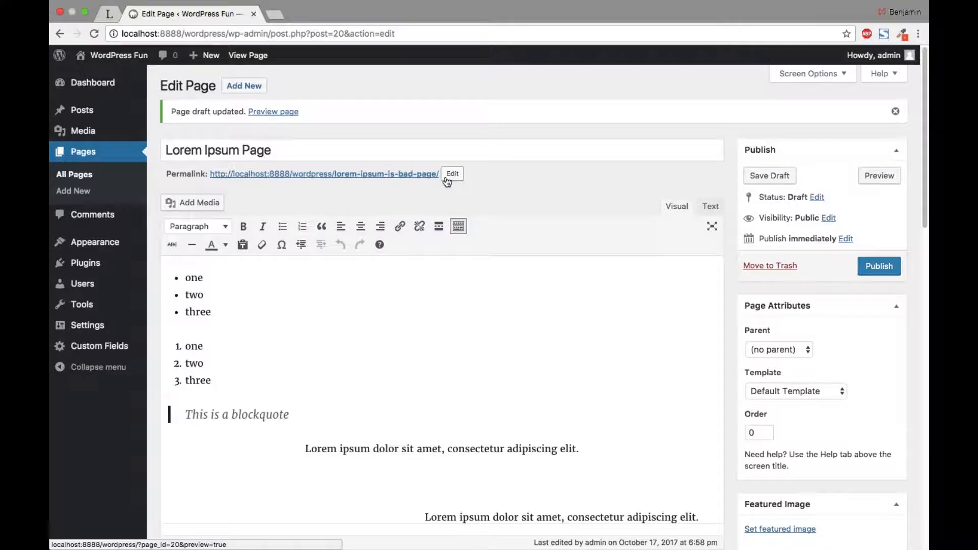
Change the permalink's ending to lorem-ipsum-is-bad-page-old and save the draft.
{"action": "left_click", "coordinate": [453, 174]}
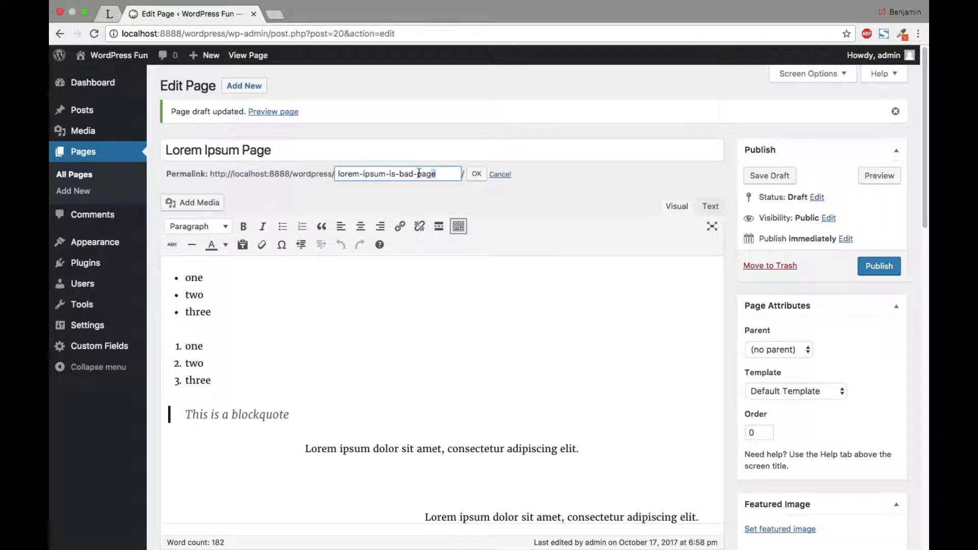
{"action": "left_click_drag", "start_coordinate": [437, 174], "coordinate": [327, 174]}
{"action": "left_click", "coordinate": [450, 177]}
{"action": "type", "text": "-"}
{"action": "left_click", "coordinate": [476, 174]}
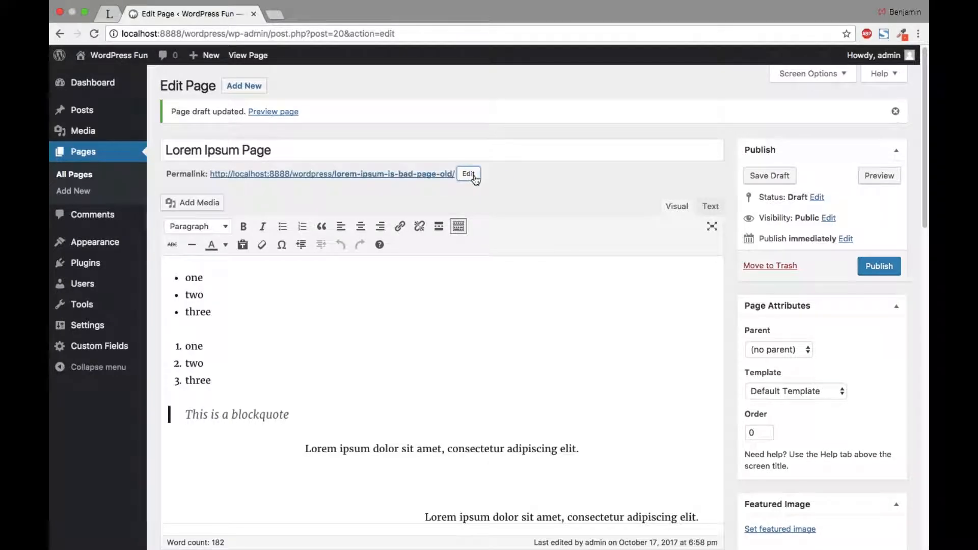
{"action": "left_click", "coordinate": [754, 177]}
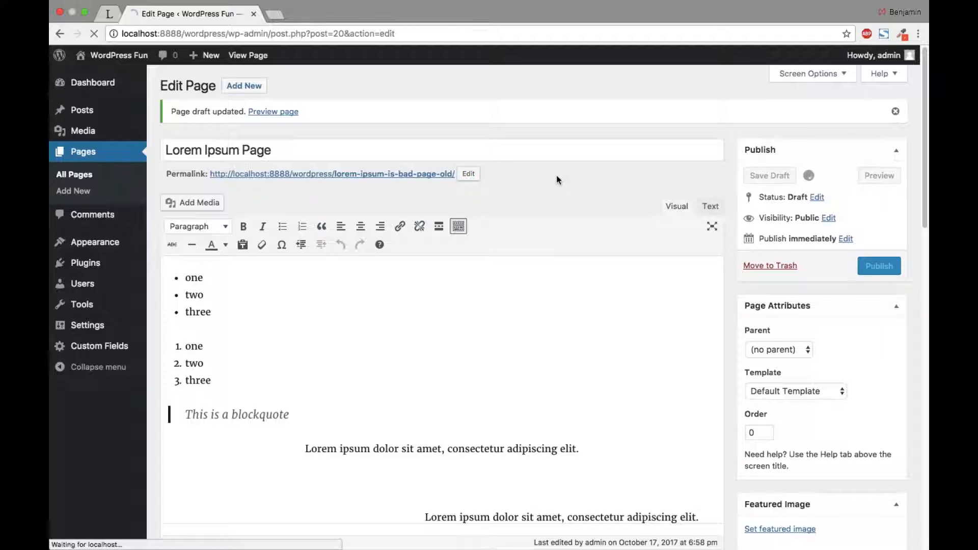
Check the slug below the editor and view the available page authors, keeping admin selected.
{"action": "scroll", "coordinate": [919, 316], "scroll_direction": "down", "scroll_amount": 5}
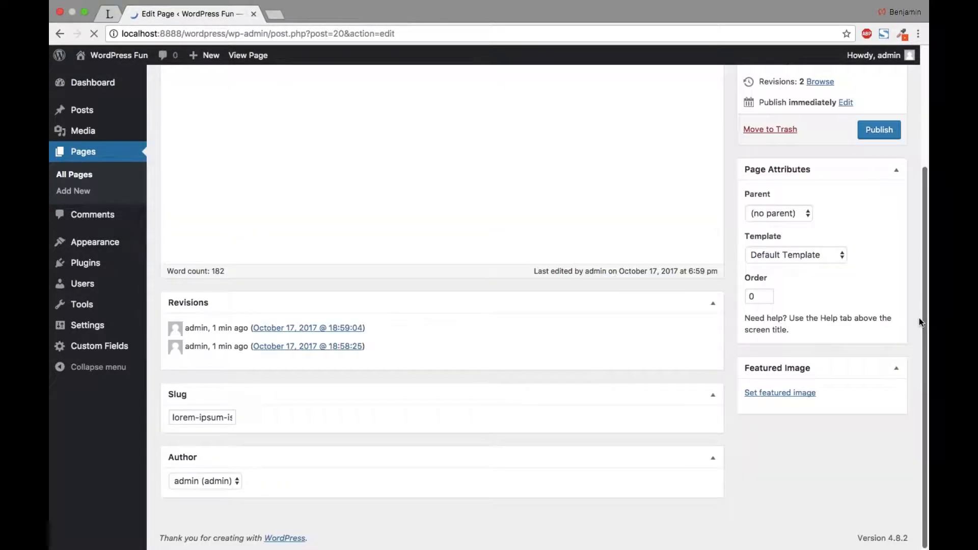
{"action": "scroll", "coordinate": [266, 465], "scroll_direction": "down", "scroll_amount": 12}
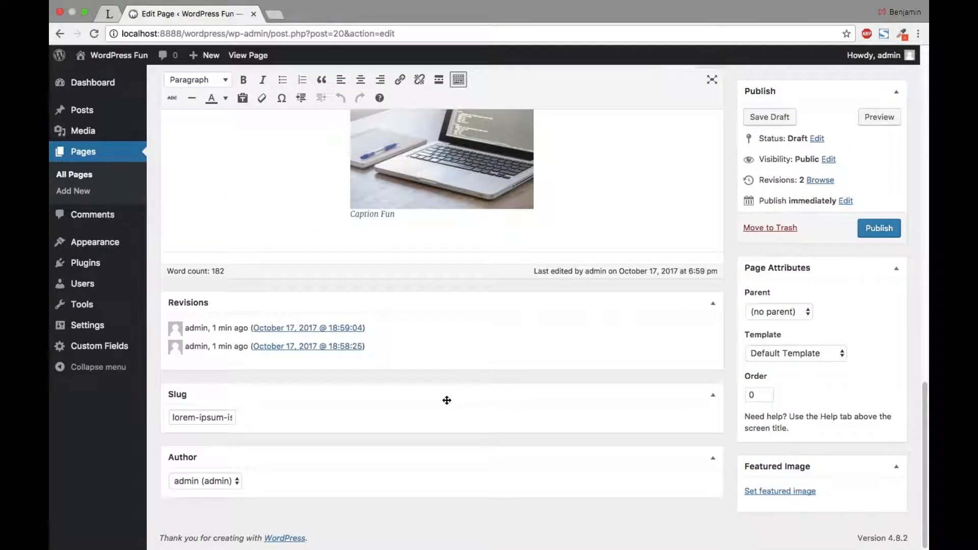
{"action": "left_click_drag", "start_coordinate": [176, 417], "coordinate": [261, 417]}
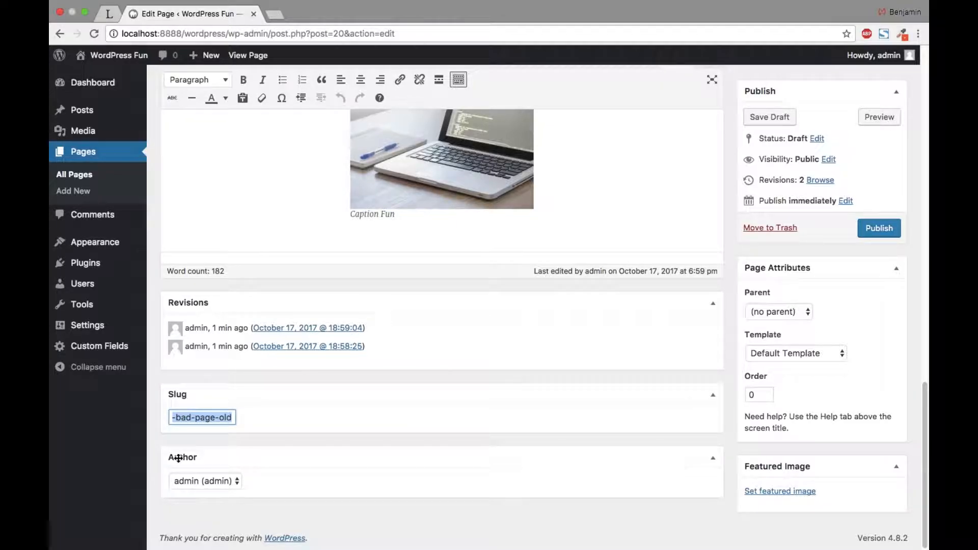
{"action": "left_click", "coordinate": [178, 480]}
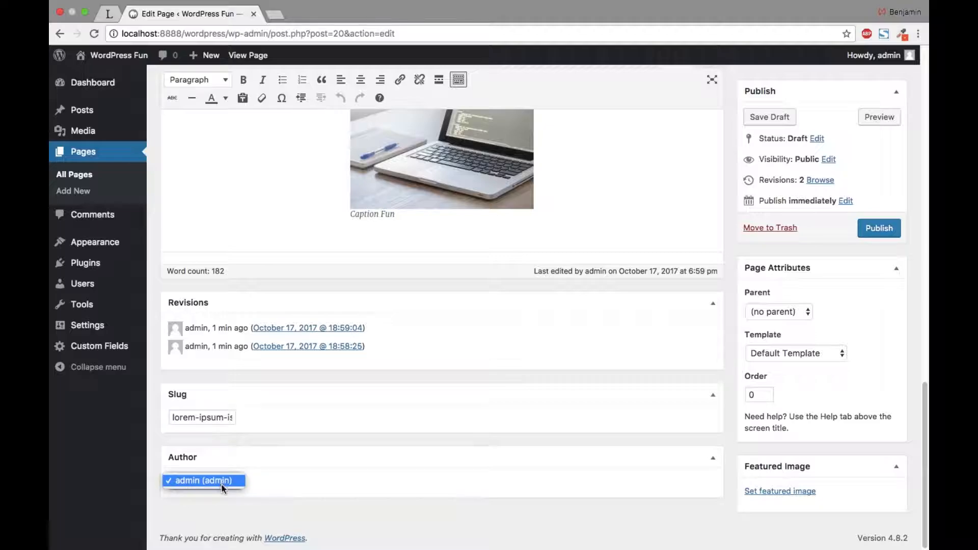
{"action": "left_click", "coordinate": [225, 484]}
{"action": "left_click_drag", "start_coordinate": [924, 396], "coordinate": [923, 72]}
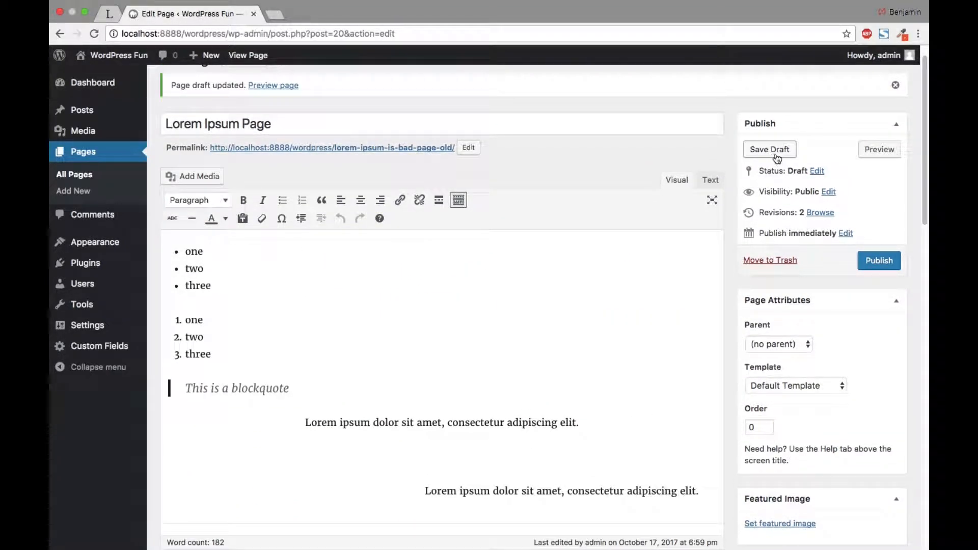
View the page's status options and keep the status as Draft.
{"action": "left_click", "coordinate": [814, 172]}
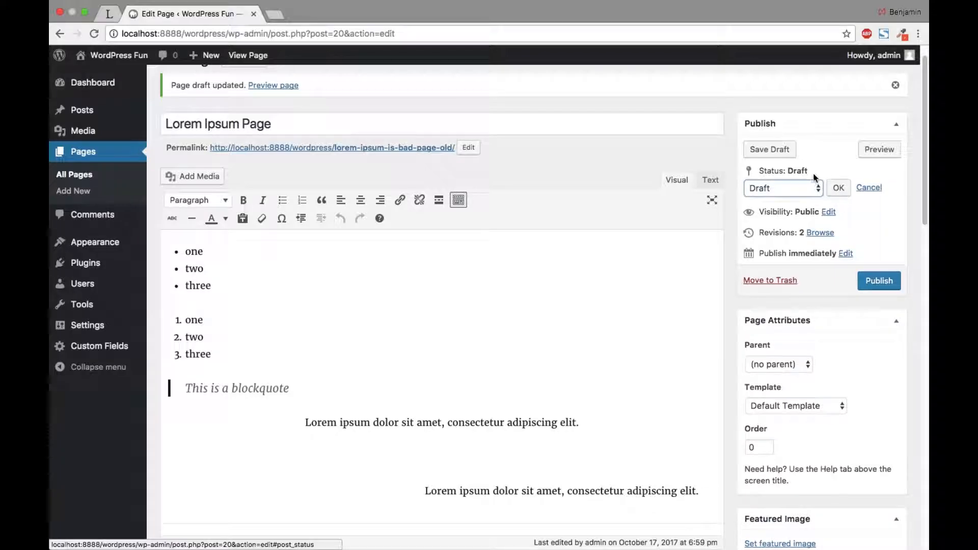
{"action": "left_click", "coordinate": [800, 188]}
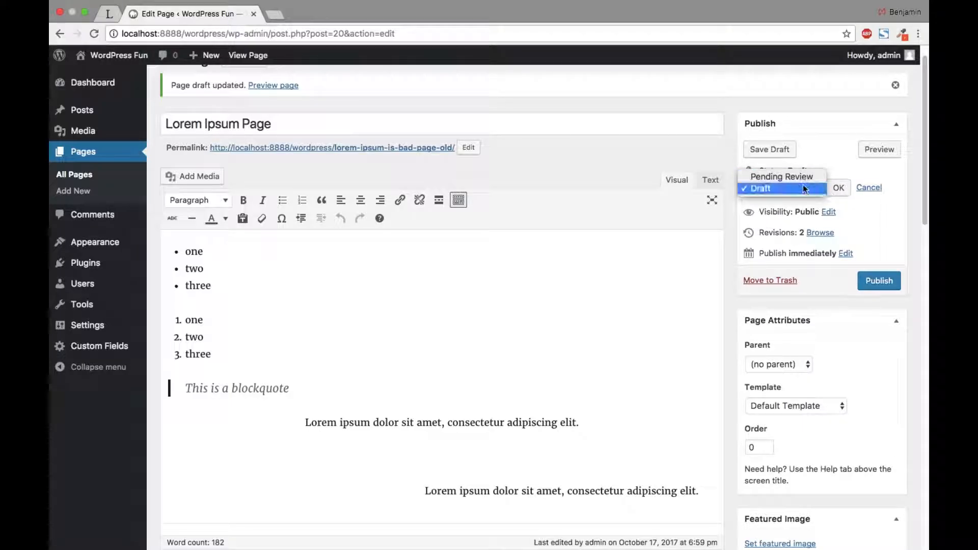
{"action": "left_click", "coordinate": [842, 191]}
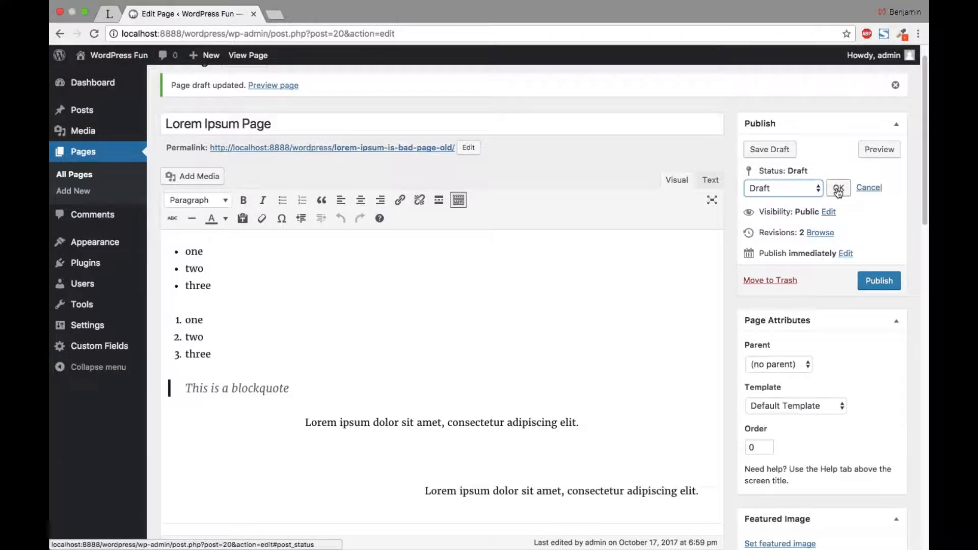
{"action": "left_click", "coordinate": [840, 189]}
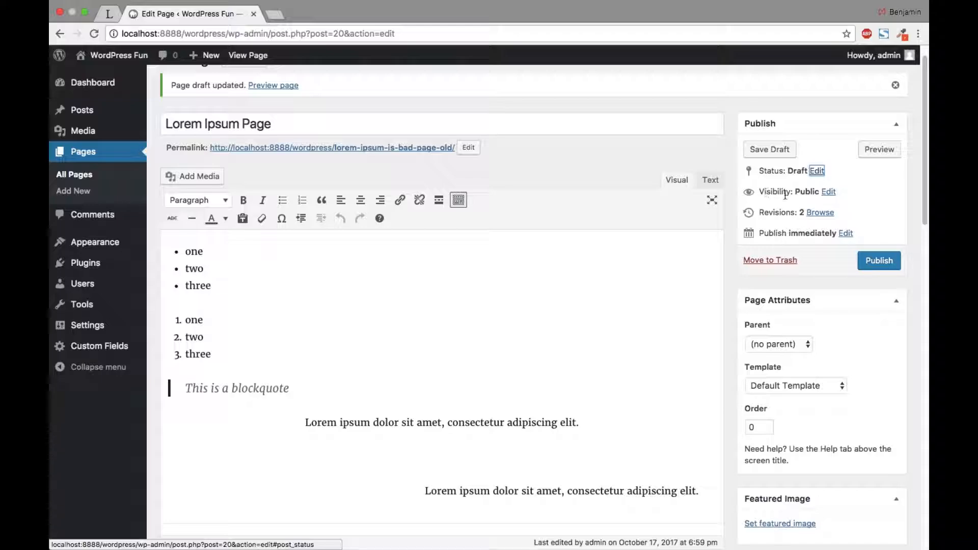
Try the Password protected and Private visibility options, and set the page's visibility back to Public.
{"action": "left_click", "coordinate": [827, 193]}
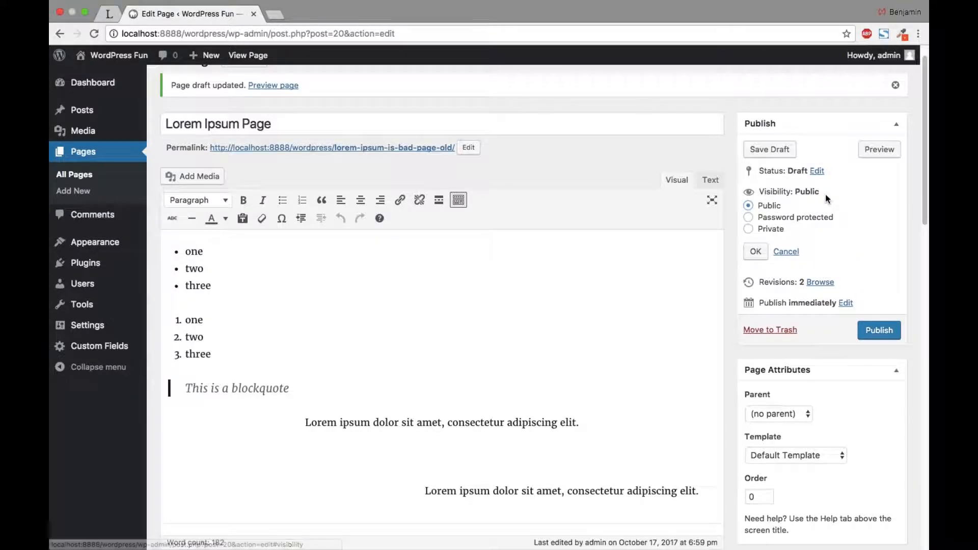
{"action": "left_click", "coordinate": [762, 218]}
{"action": "left_click", "coordinate": [765, 241]}
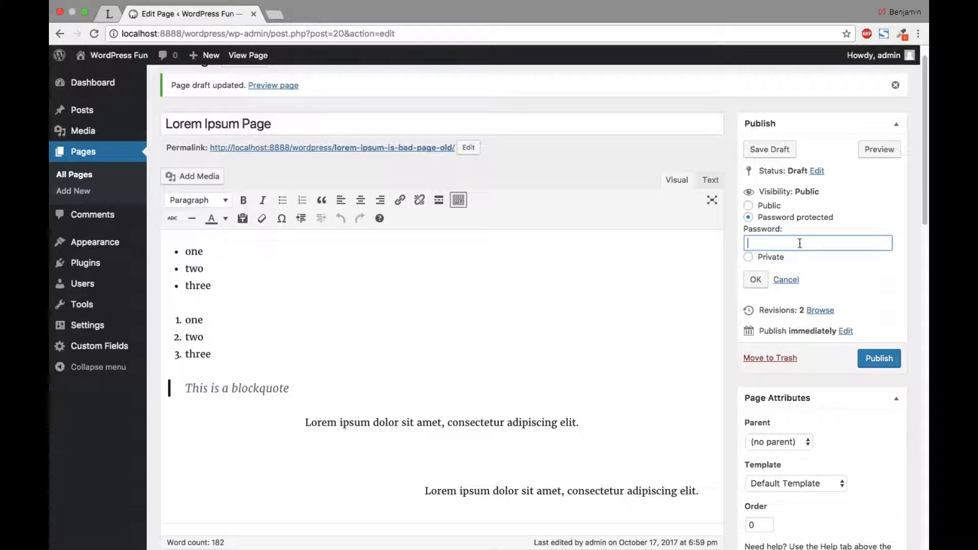
{"action": "left_click", "coordinate": [748, 257]}
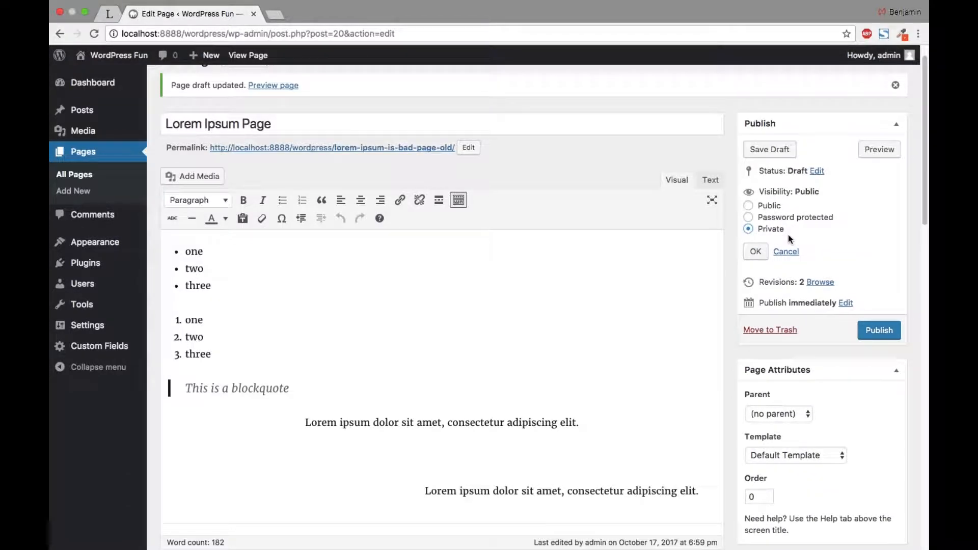
{"action": "left_click", "coordinate": [757, 205]}
{"action": "left_click", "coordinate": [755, 248]}
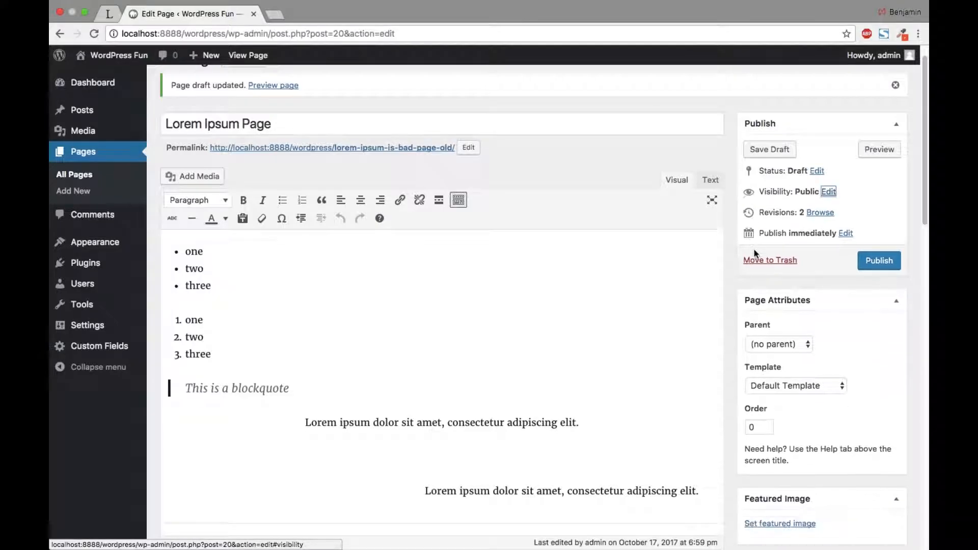
Browse the page's revisions, compare the current revision with the earlier one, and return to the editor without restoring.
{"action": "left_click", "coordinate": [820, 214]}
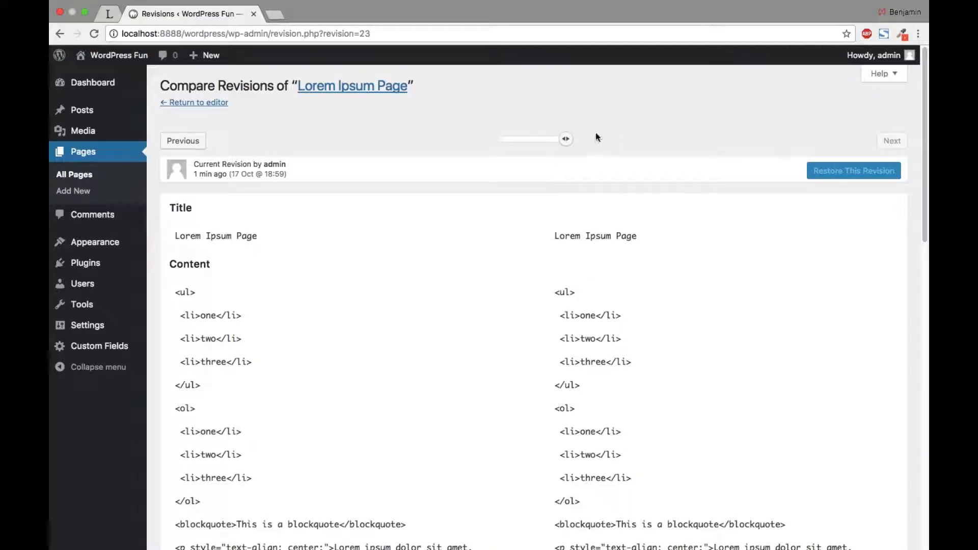
{"action": "mouse_move", "coordinate": [564, 138]}
{"action": "left_mouse_down"}
{"action": "mouse_move", "coordinate": [492, 145]}
{"action": "mouse_move", "coordinate": [559, 146]}
{"action": "left_mouse_up"}
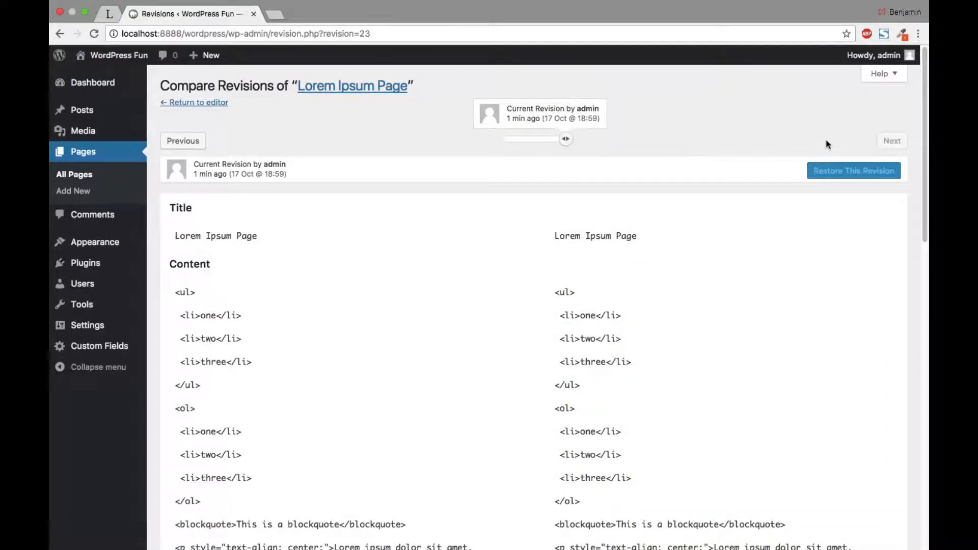
{"action": "left_click", "coordinate": [226, 103]}
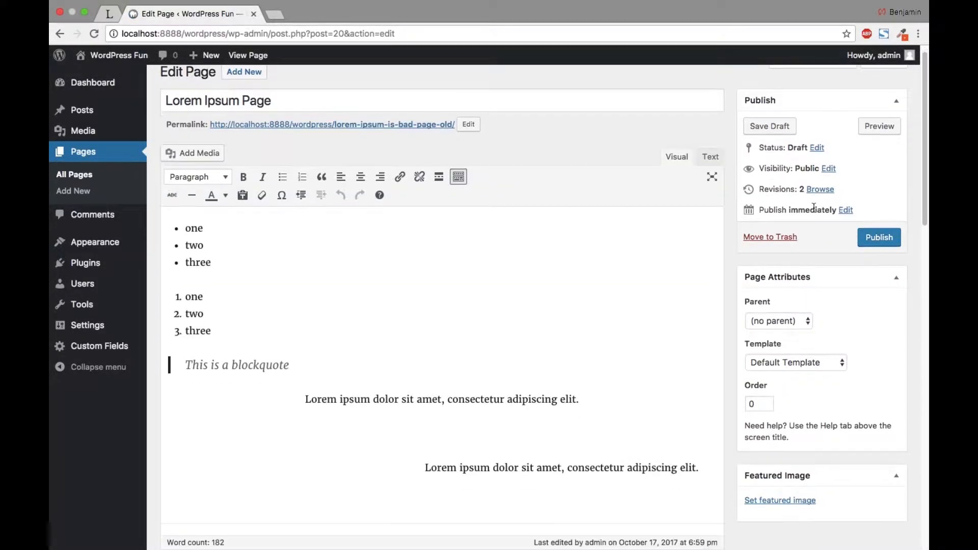
{"action": "left_click", "coordinate": [819, 192]}
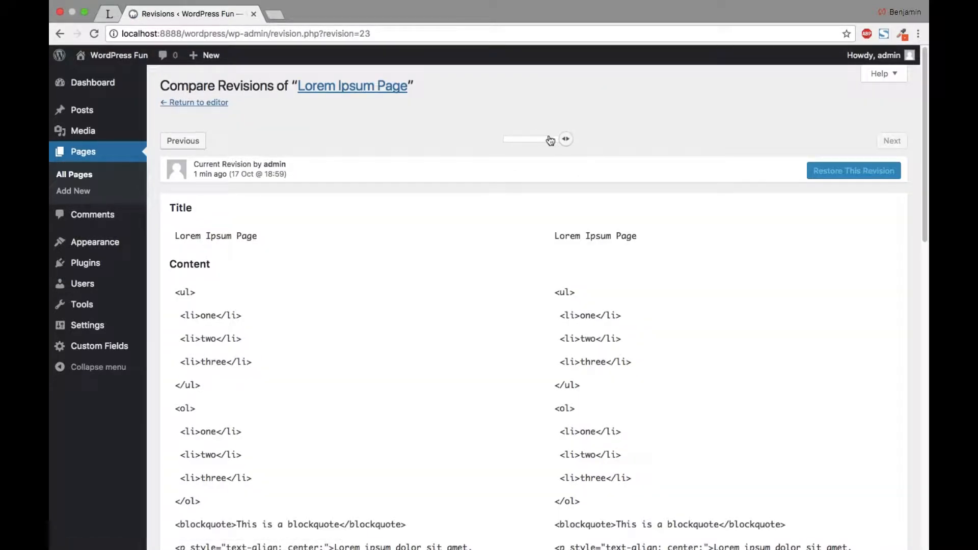
{"action": "left_click_drag", "start_coordinate": [565, 139], "coordinate": [530, 141]}
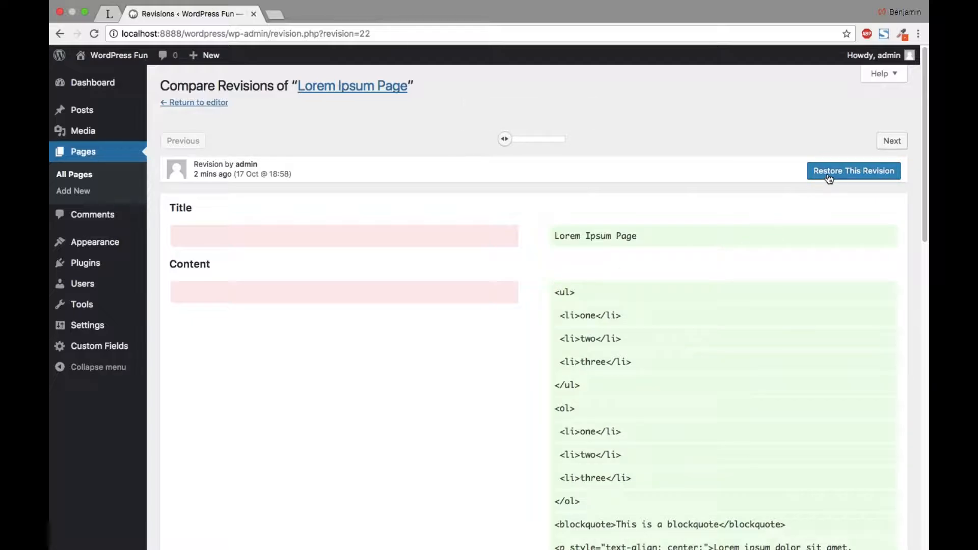
{"action": "left_click", "coordinate": [200, 108]}
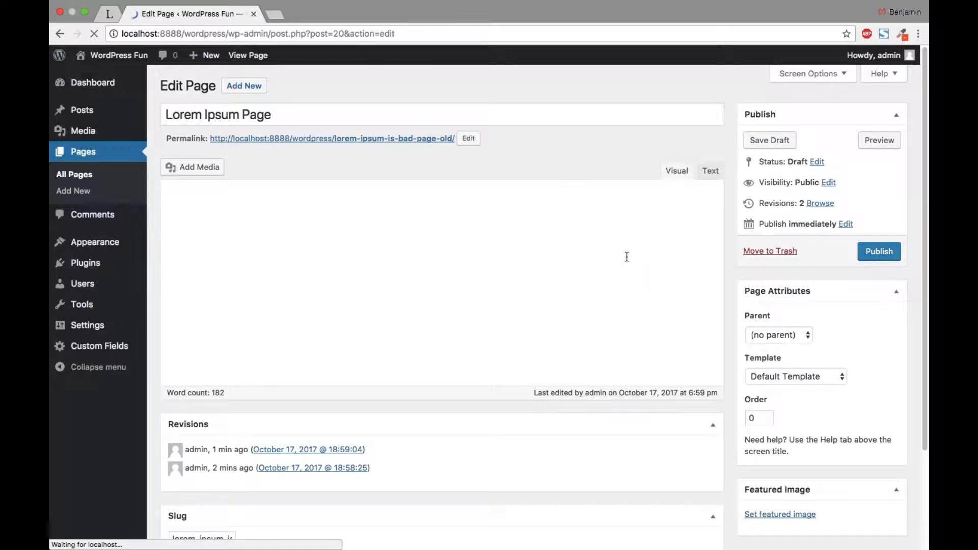
Try Sample Page as the page's parent, and set the parent back to (no parent).
{"action": "scroll", "coordinate": [626, 256], "scroll_direction": "down", "scroll_amount": 1}
{"action": "scroll", "coordinate": [626, 256], "scroll_direction": "down", "scroll_amount": 2}
{"action": "scroll", "coordinate": [674, 335], "scroll_direction": "down", "scroll_amount": 2}
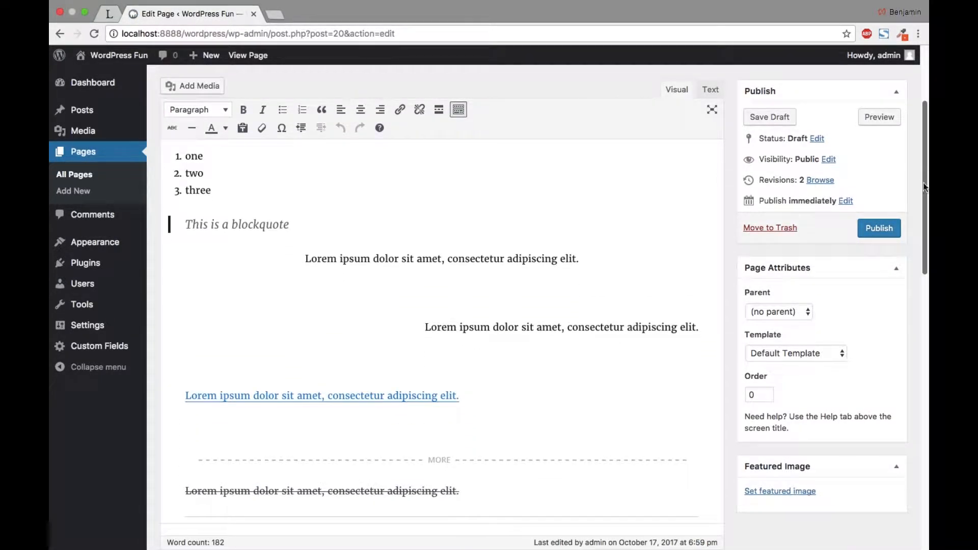
{"action": "left_click", "coordinate": [808, 312]}
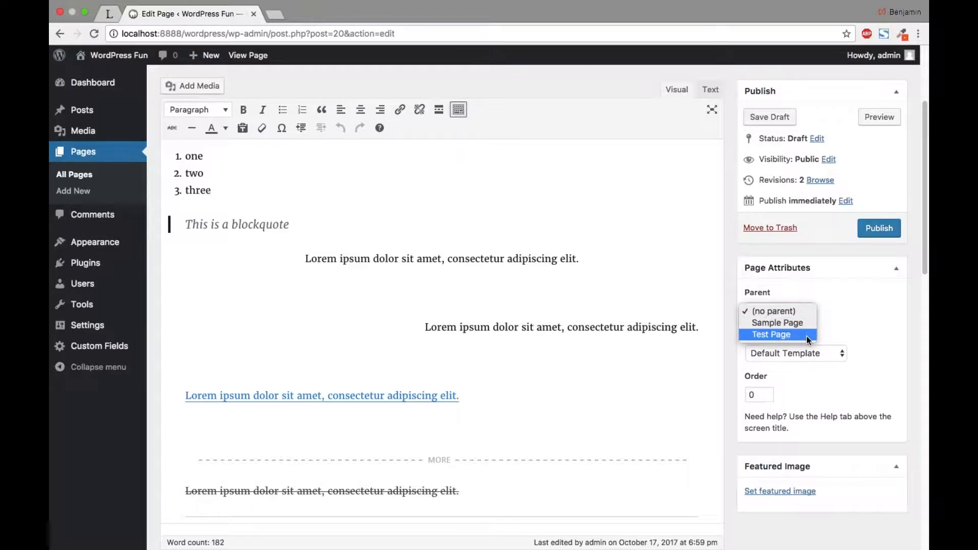
{"action": "left_click", "coordinate": [805, 323]}
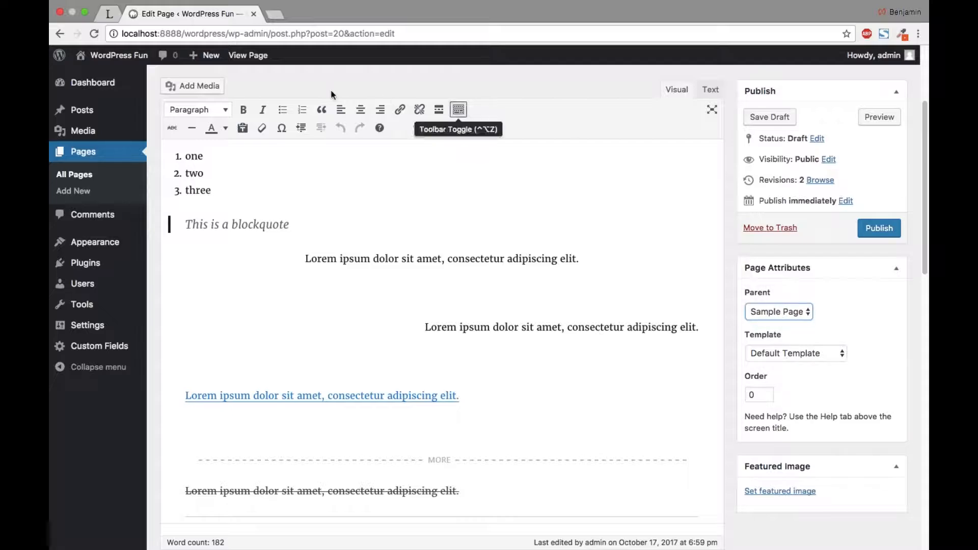
{"action": "left_click", "coordinate": [794, 316]}
{"action": "left_click", "coordinate": [793, 299]}
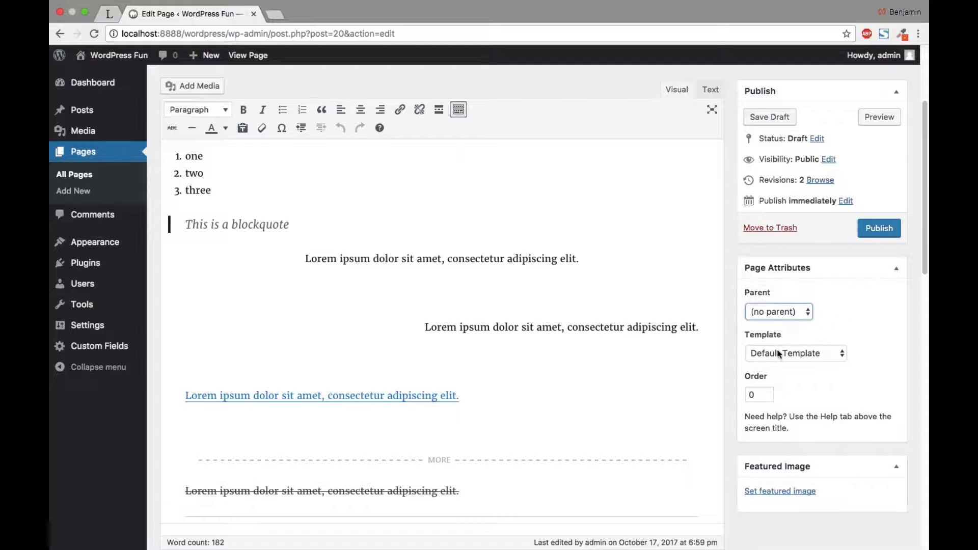
Set the page's template to Demo Page Template.
{"action": "left_click", "coordinate": [836, 355]}
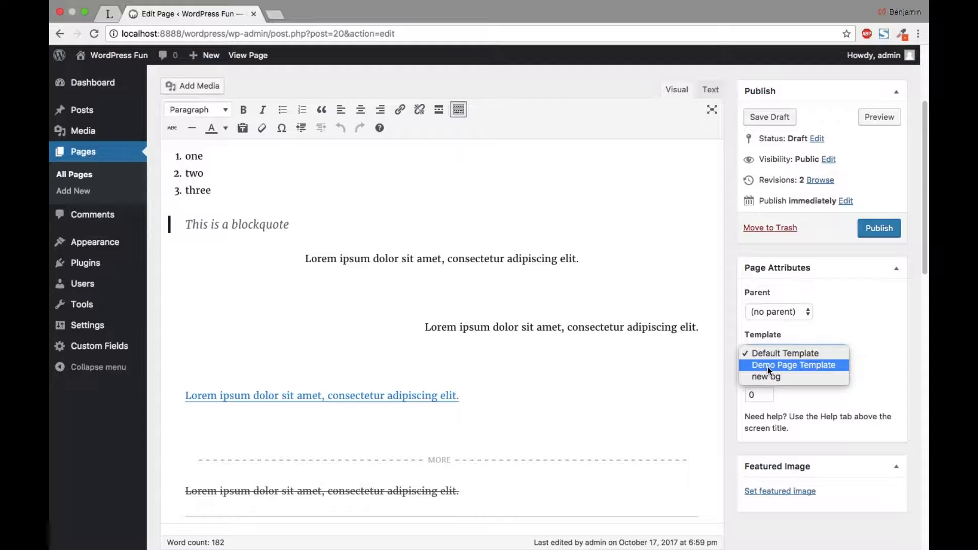
{"action": "left_click", "coordinate": [791, 365]}
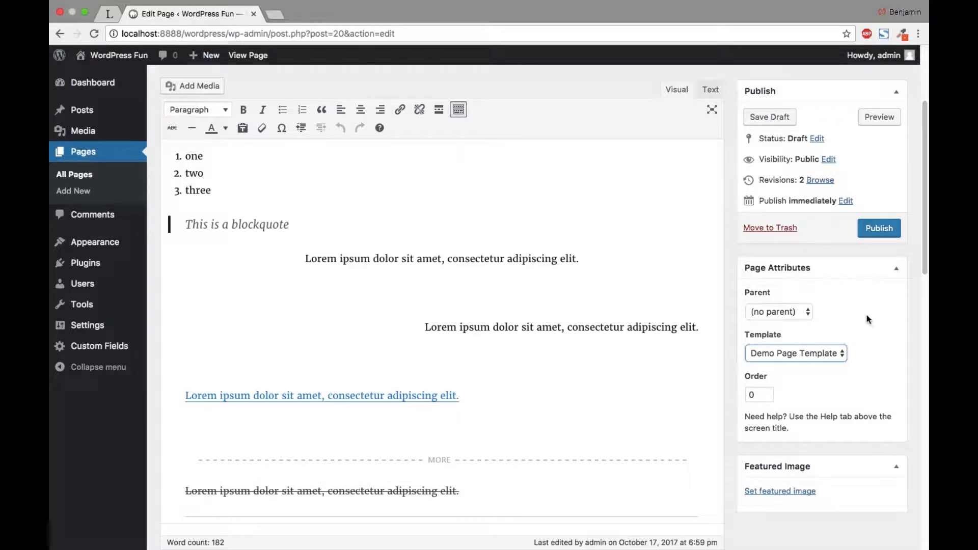
Set the laptop photo pexels-photo-574073.jpeg from the media library as the page's featured image, then reopen the chooser and set it again.
{"action": "scroll", "coordinate": [804, 455], "scroll_direction": "down", "scroll_amount": 10}
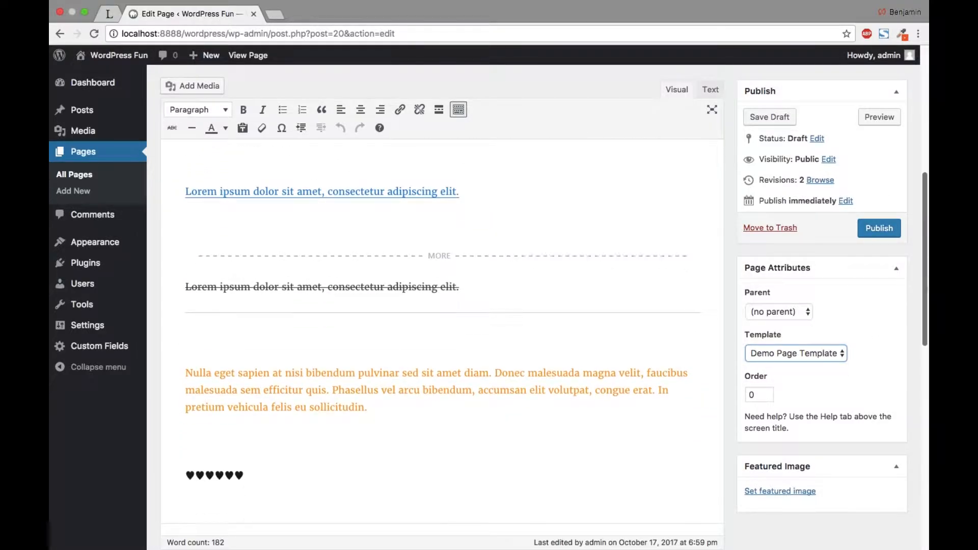
{"action": "left_click", "coordinate": [780, 491]}
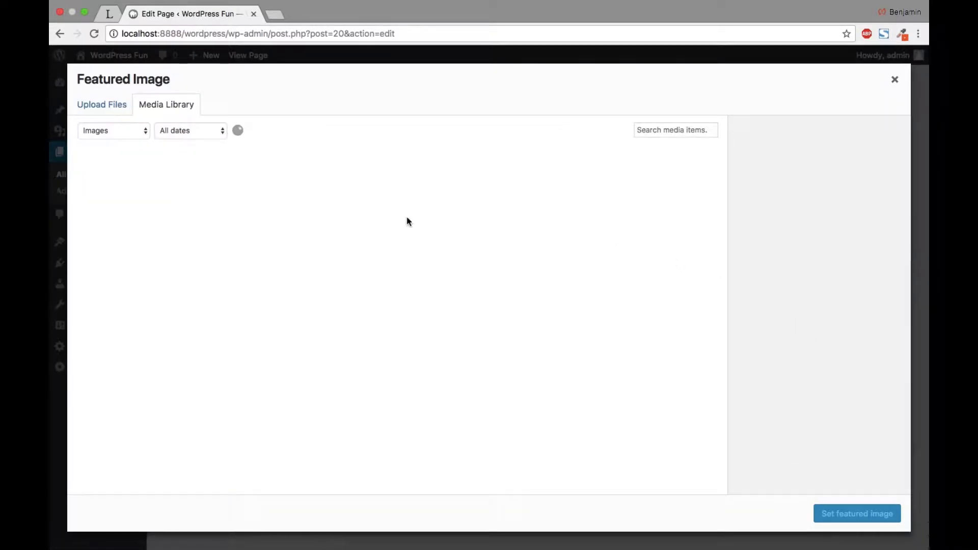
{"action": "left_click", "coordinate": [136, 203]}
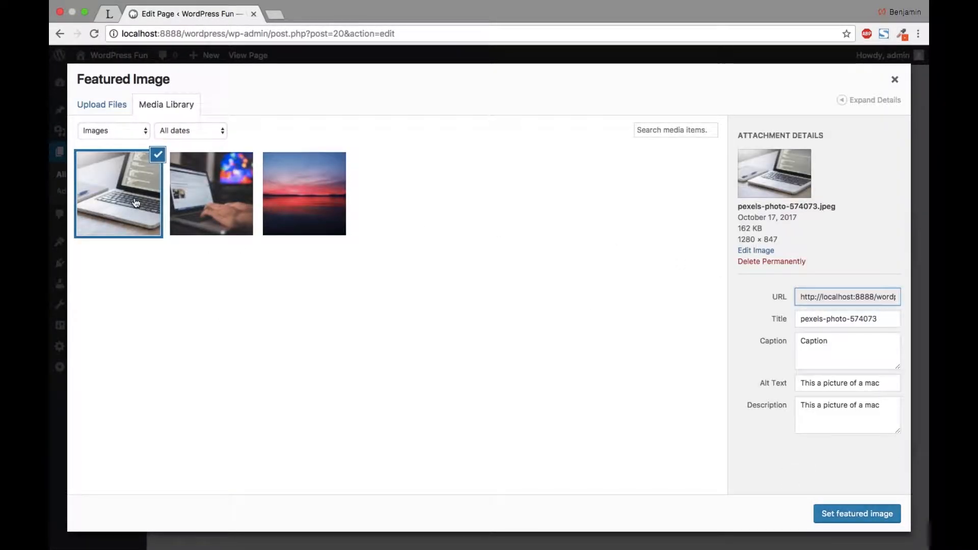
{"action": "left_click", "coordinate": [840, 519]}
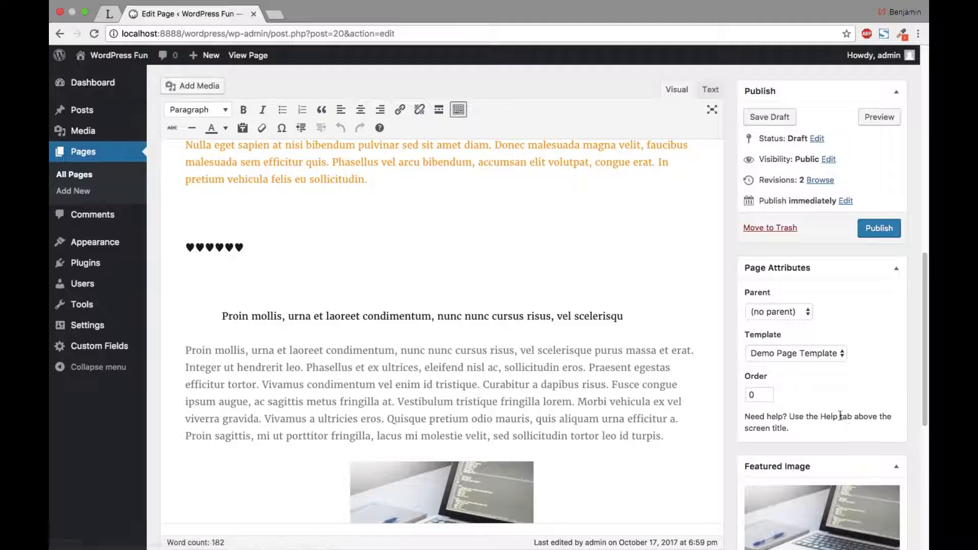
{"action": "left_click_drag", "start_coordinate": [923, 310], "coordinate": [923, 373]}
{"action": "left_click", "coordinate": [840, 511]}
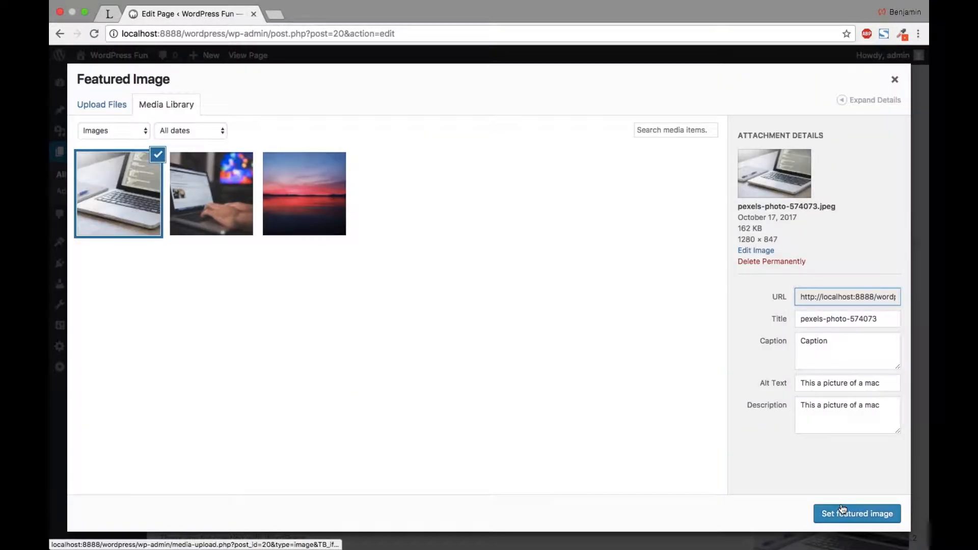
{"action": "left_click", "coordinate": [834, 341]}
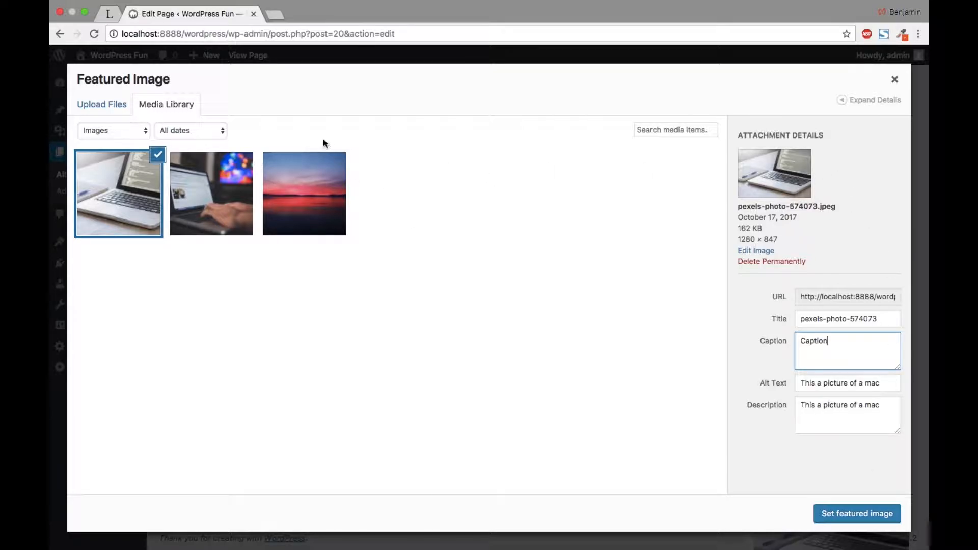
{"action": "left_click", "coordinate": [831, 514]}
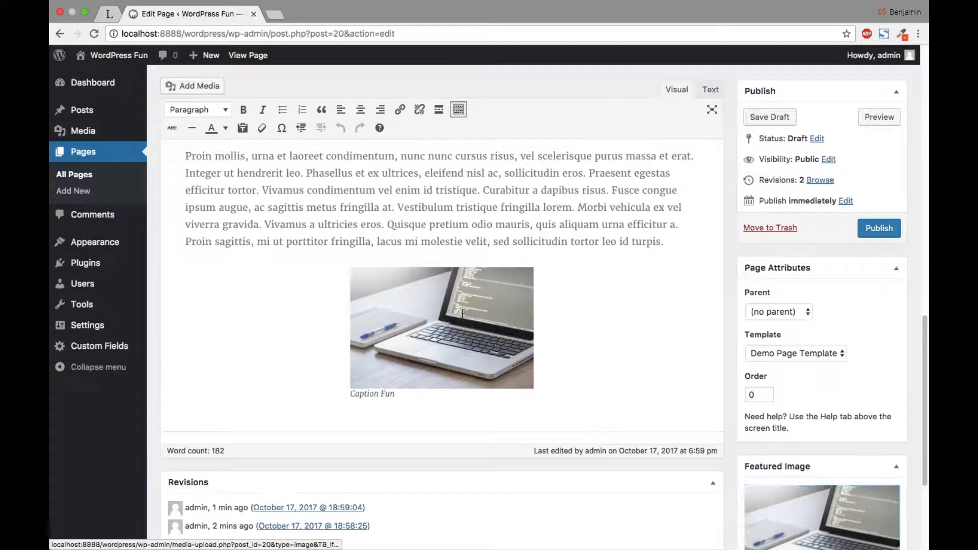
Publish the page and view it in a new browser tab, checking the template heading above the title.
{"action": "left_click_drag", "start_coordinate": [925, 333], "coordinate": [925, 100]}
{"action": "left_click", "coordinate": [875, 224]}
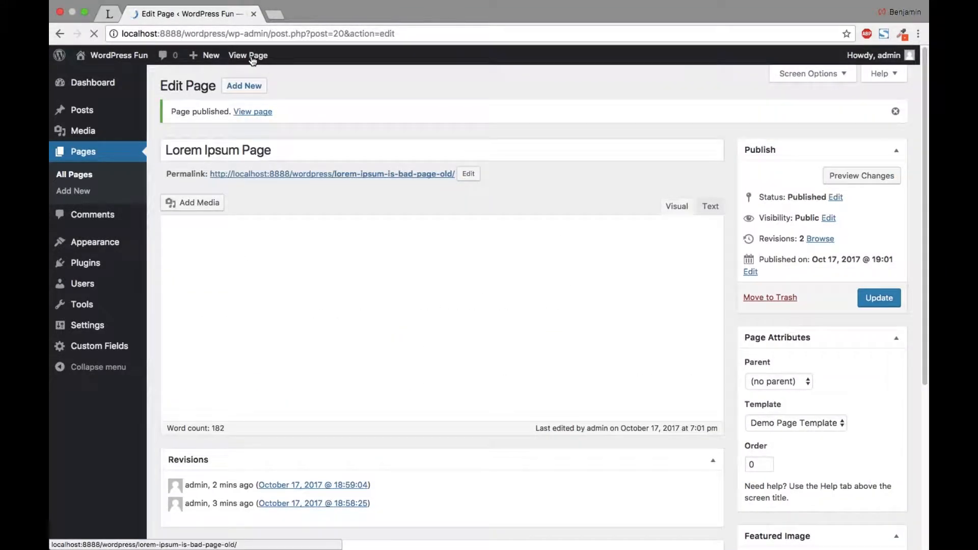
{"action": "left_click", "coordinate": [250, 59], "text": "super"}
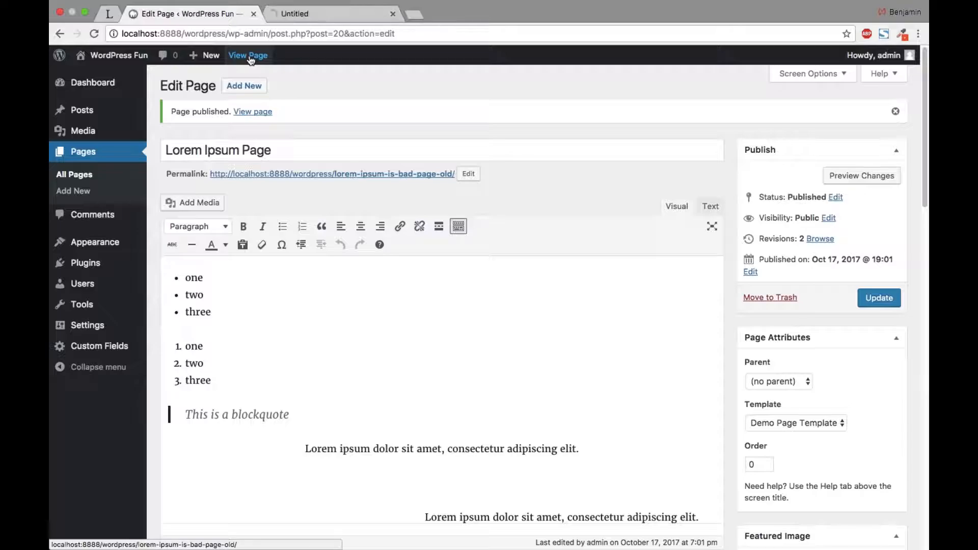
{"action": "left_click", "coordinate": [307, 18]}
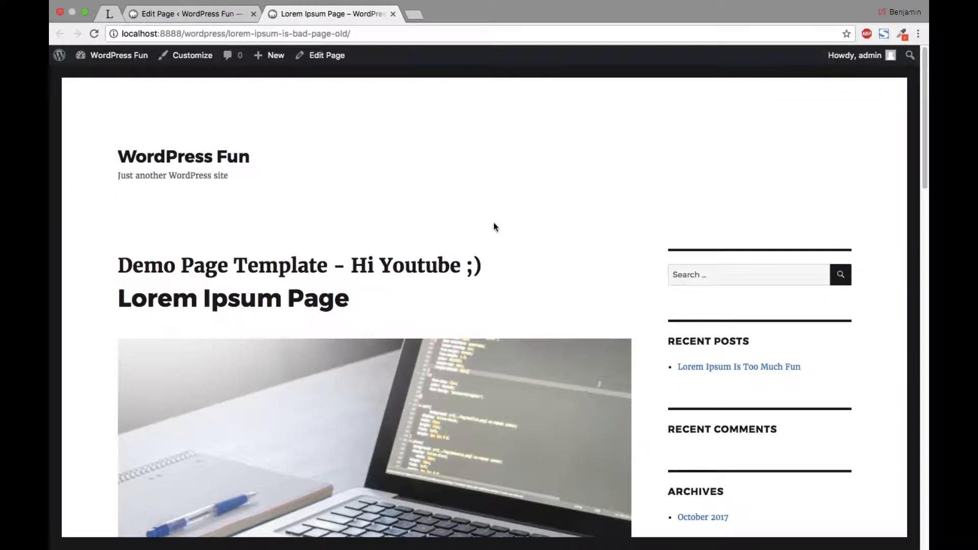
{"action": "left_click_drag", "start_coordinate": [482, 265], "coordinate": [99, 265]}
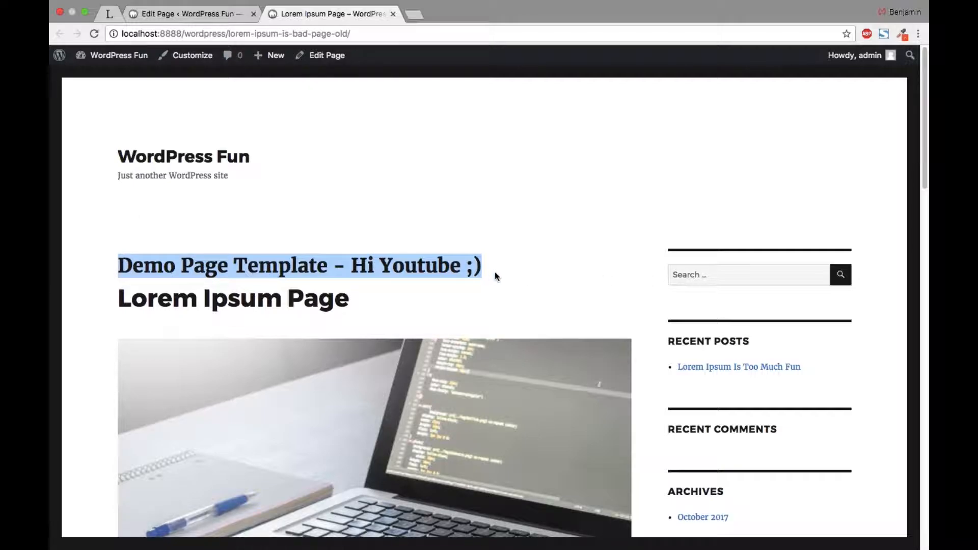
Compare the page content in the editor with the published page.
{"action": "left_click", "coordinate": [194, 15]}
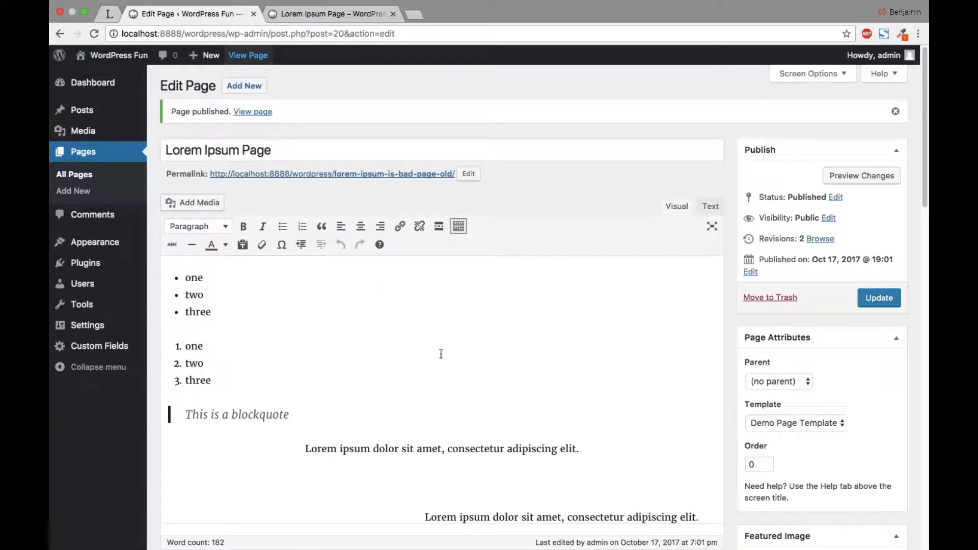
{"action": "left_click", "coordinate": [262, 277]}
{"action": "scroll", "coordinate": [399, 331], "scroll_direction": "down", "scroll_amount": 10}
{"action": "scroll", "coordinate": [402, 336], "scroll_direction": "up", "scroll_amount": 10}
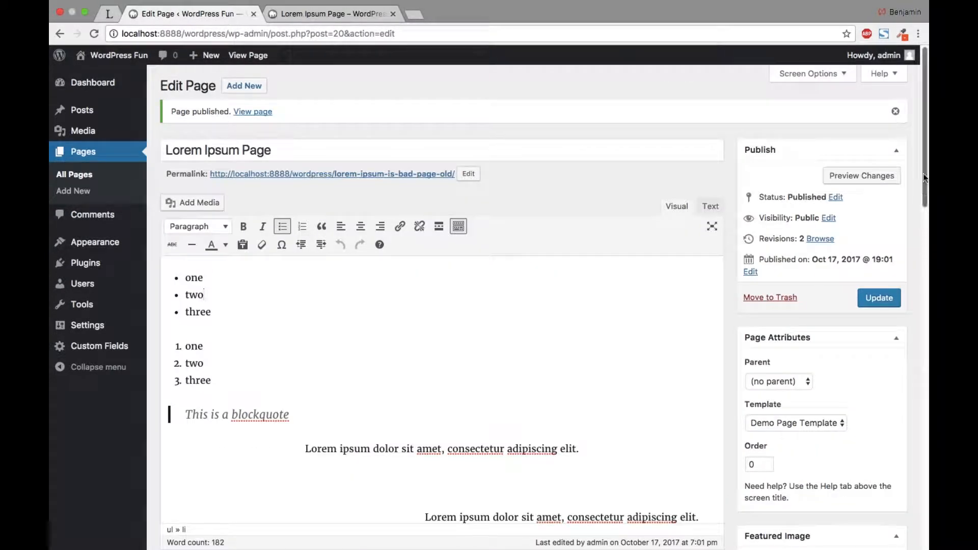
{"action": "left_click", "coordinate": [274, 15]}
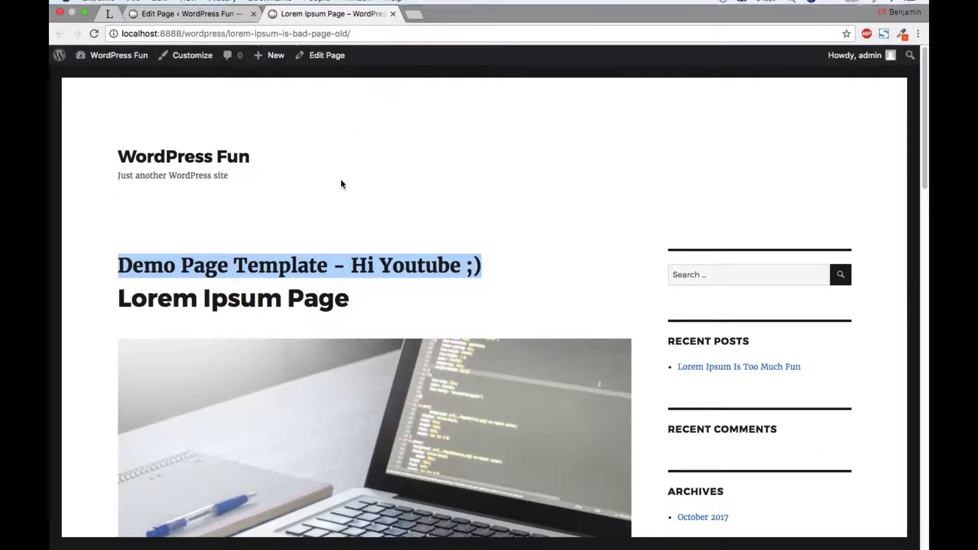
Change the page's template to Default Template, update the page, and reload the published version.
{"action": "left_click", "coordinate": [183, 14]}
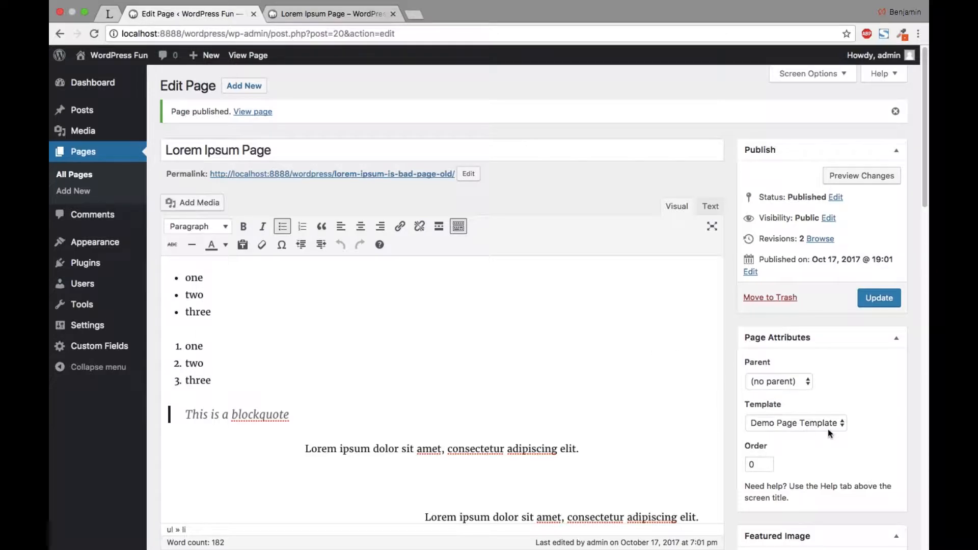
{"action": "left_click", "coordinate": [821, 422]}
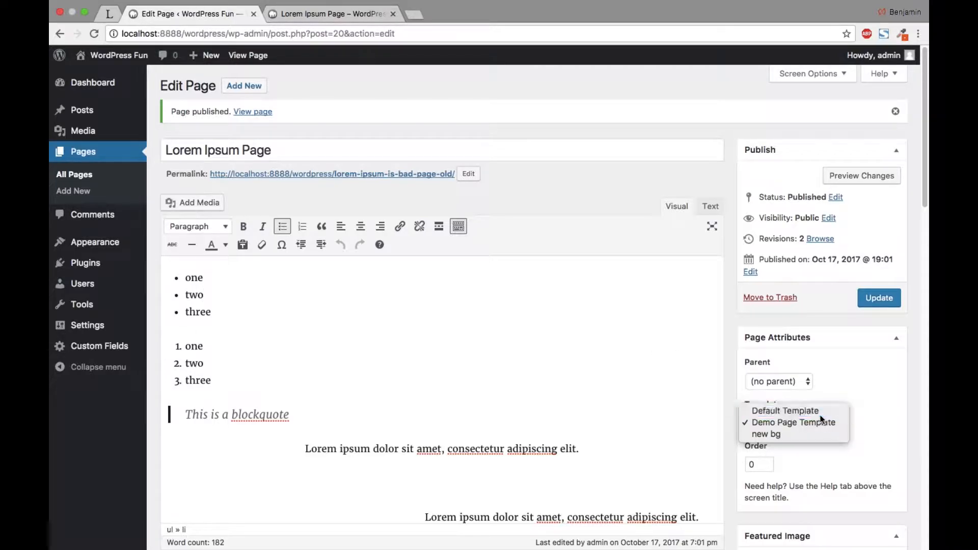
{"action": "left_click", "coordinate": [774, 406]}
{"action": "left_click", "coordinate": [871, 300]}
{"action": "left_click", "coordinate": [331, 14]}
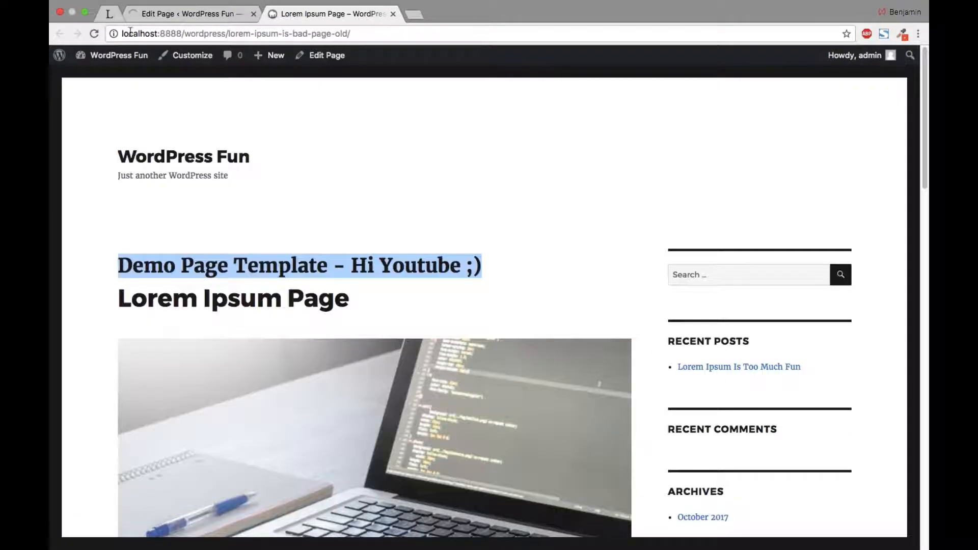
{"action": "left_click", "coordinate": [95, 34]}
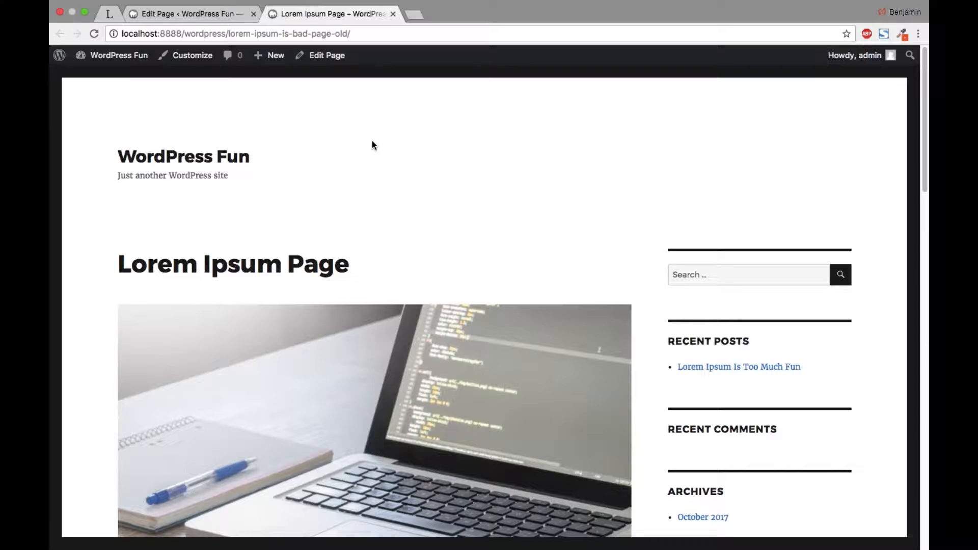
Examine the published page's featured image, bulleted and numbered lists, blockquote, and centred and right-aligned paragraphs.
{"action": "left_click", "coordinate": [222, 19]}
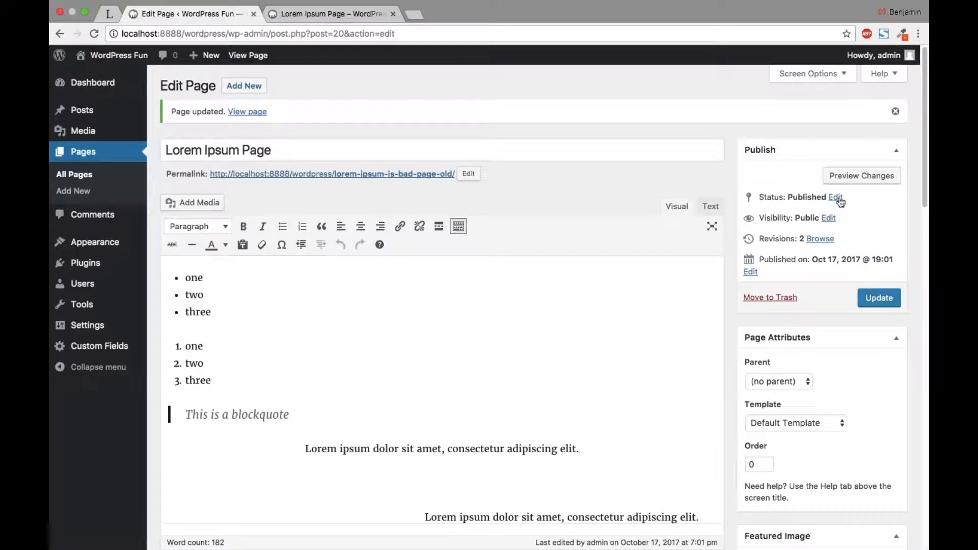
{"action": "left_click", "coordinate": [360, 20]}
{"action": "scroll", "coordinate": [472, 224], "scroll_direction": "down", "scroll_amount": 5}
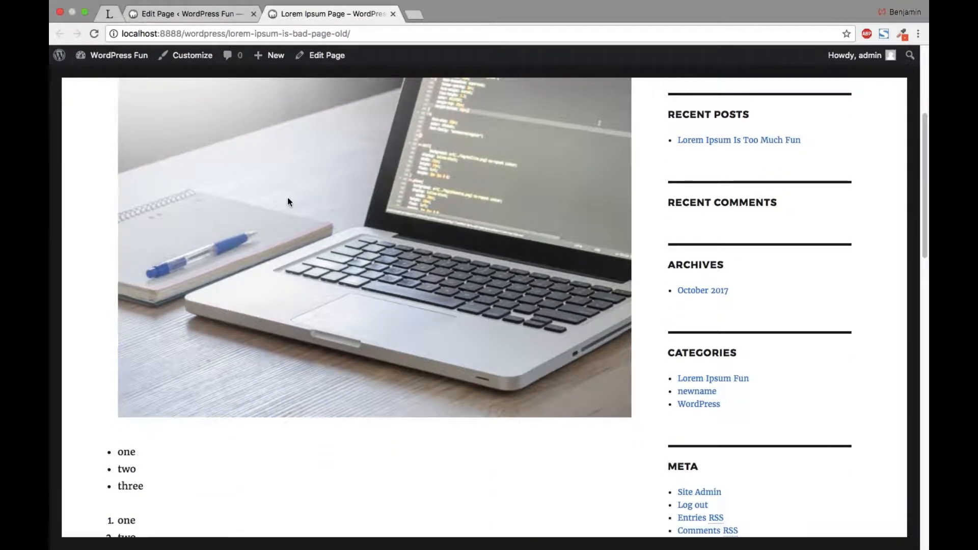
{"action": "scroll", "coordinate": [287, 201], "scroll_direction": "down", "scroll_amount": 4}
{"action": "left_click_drag", "start_coordinate": [157, 284], "coordinate": [100, 246]}
{"action": "left_click_drag", "start_coordinate": [151, 348], "coordinate": [114, 316]}
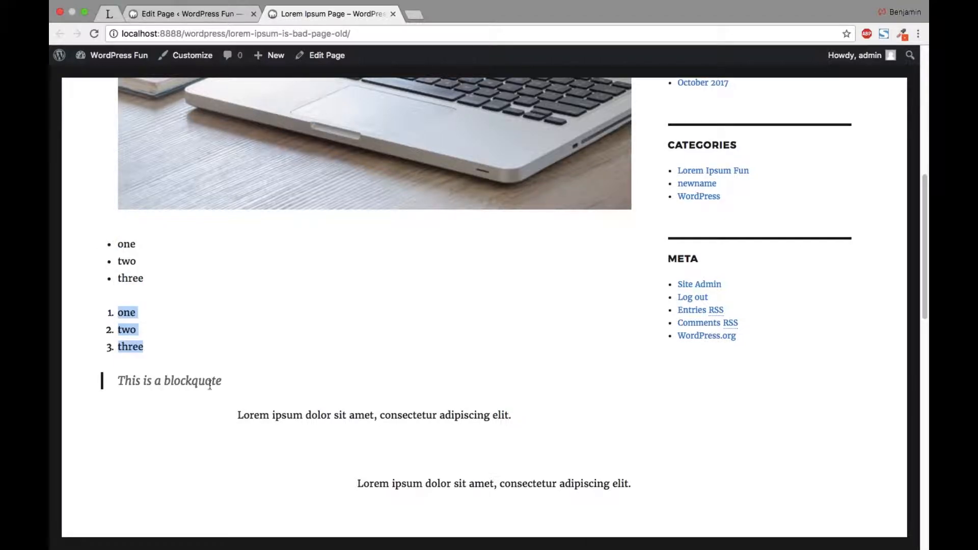
{"action": "left_click_drag", "start_coordinate": [234, 388], "coordinate": [81, 382]}
{"action": "scroll", "coordinate": [890, 316], "scroll_direction": "down", "scroll_amount": 4}
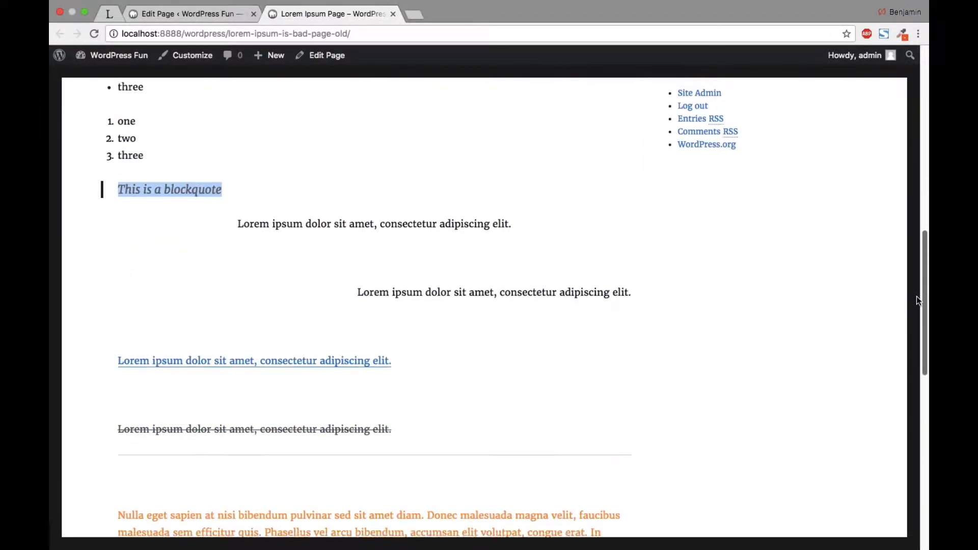
{"action": "left_click_drag", "start_coordinate": [239, 222], "coordinate": [544, 218]}
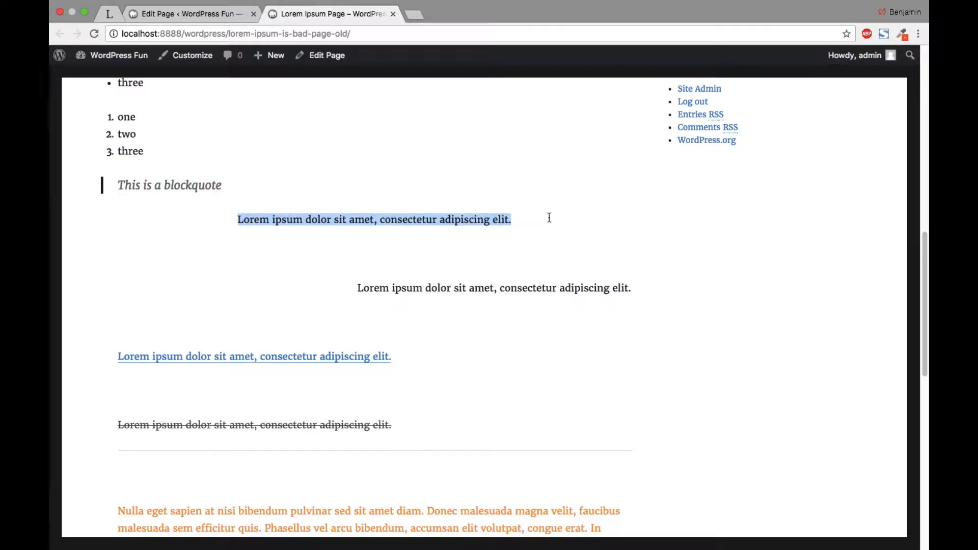
{"action": "left_click_drag", "start_coordinate": [340, 293], "coordinate": [634, 289]}
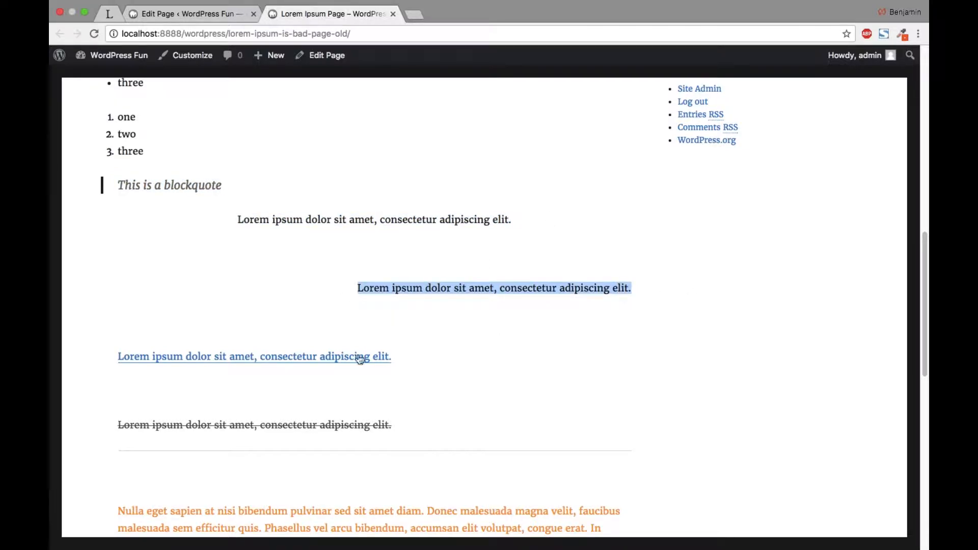
Test the hyperlinked Lorem ipsum sentence on the published page twice, closing the new browser tab each time.
{"action": "left_click", "coordinate": [299, 360]}
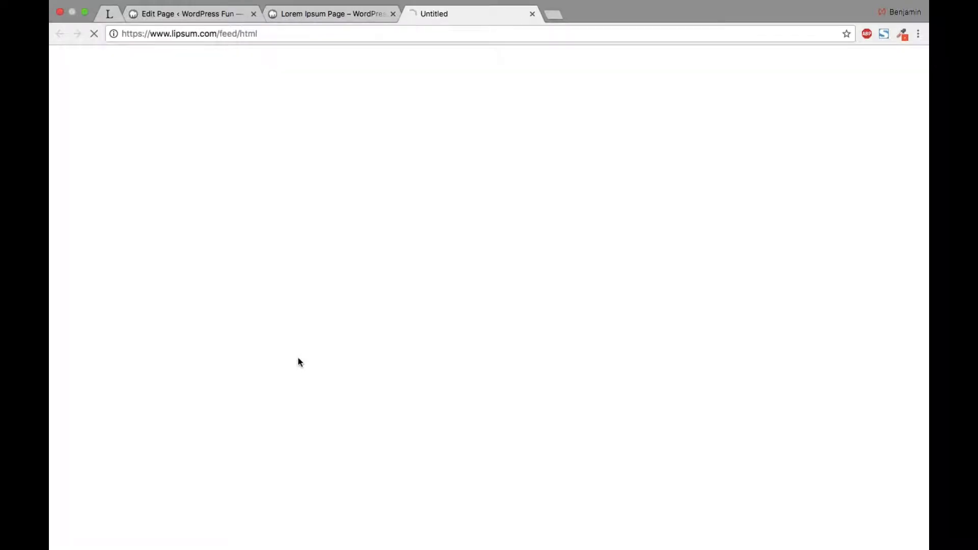
{"action": "left_click", "coordinate": [532, 14]}
{"action": "left_click", "coordinate": [365, 299]}
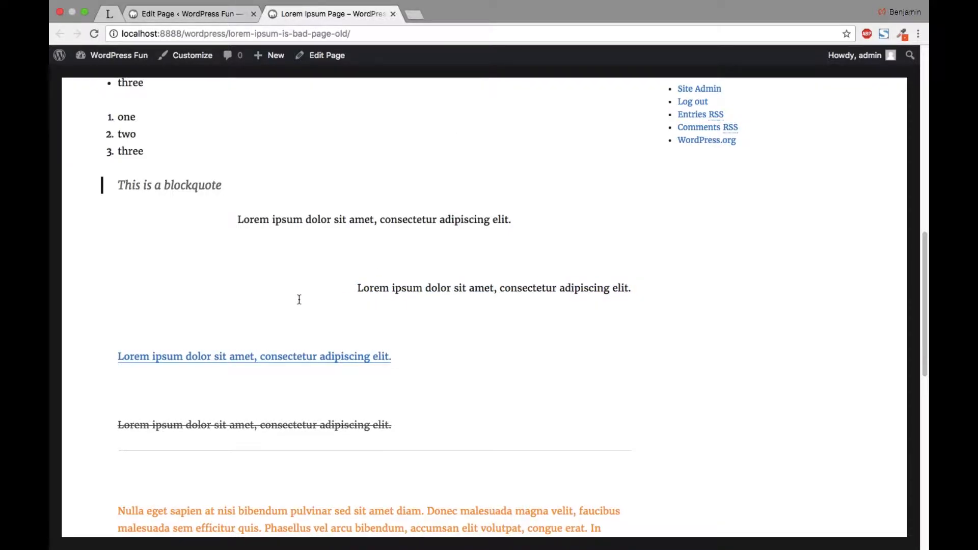
{"action": "left_click", "coordinate": [268, 358]}
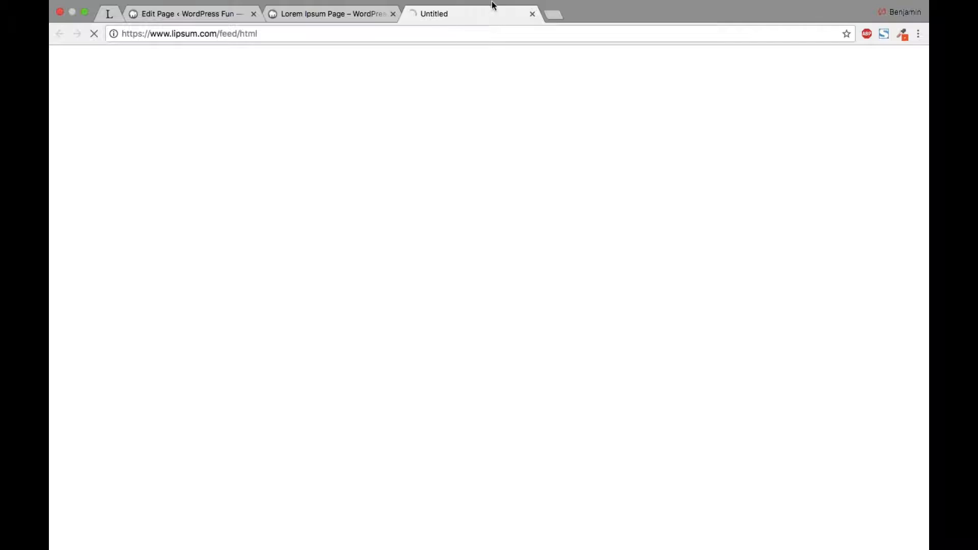
{"action": "left_click", "coordinate": [531, 28]}
Examine the strikethrough sentence, horizontal line, orange paragraph and heart symbols on the published page.
{"action": "scroll", "coordinate": [543, 266], "scroll_direction": "down", "scroll_amount": 3}
{"action": "left_click_drag", "start_coordinate": [119, 263], "coordinate": [192, 262]}
{"action": "left_click", "coordinate": [255, 287]}
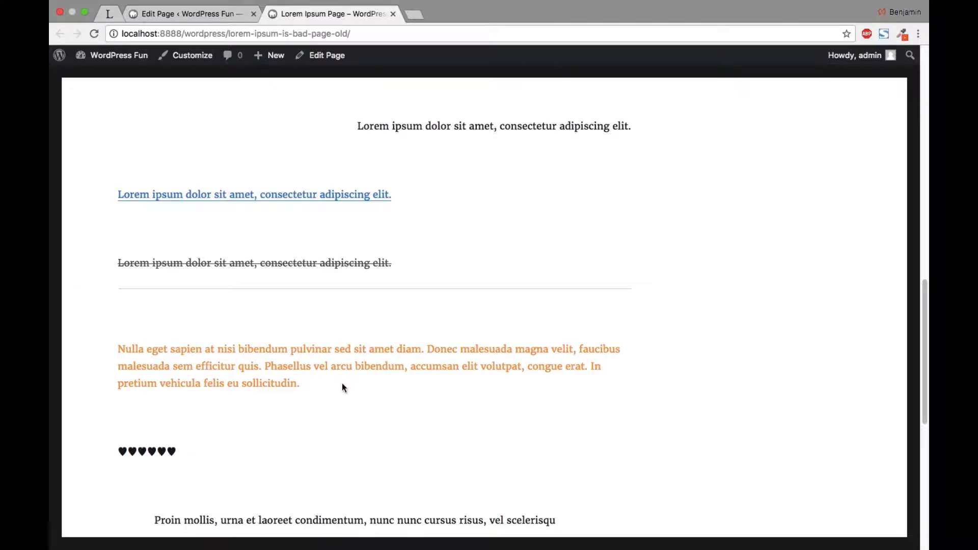
{"action": "left_click_drag", "start_coordinate": [343, 383], "coordinate": [174, 349]}
{"action": "scroll", "coordinate": [207, 389], "scroll_direction": "down", "scroll_amount": 8}
{"action": "scroll", "coordinate": [201, 168], "scroll_direction": "up", "scroll_amount": 2}
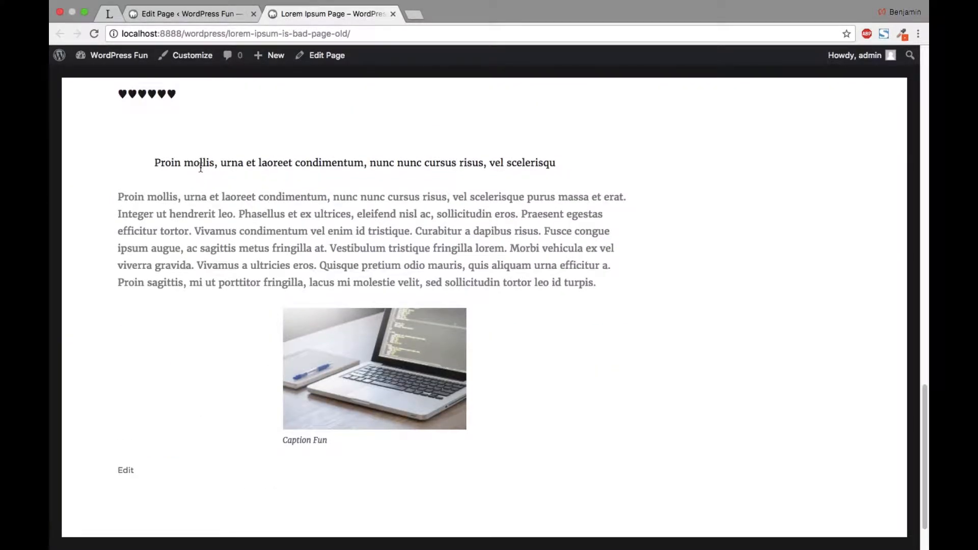
Examine the indented line and the grey paragraph, then test the captioned laptop image's link and return to the published page.
{"action": "left_click_drag", "start_coordinate": [148, 176], "coordinate": [561, 164]}
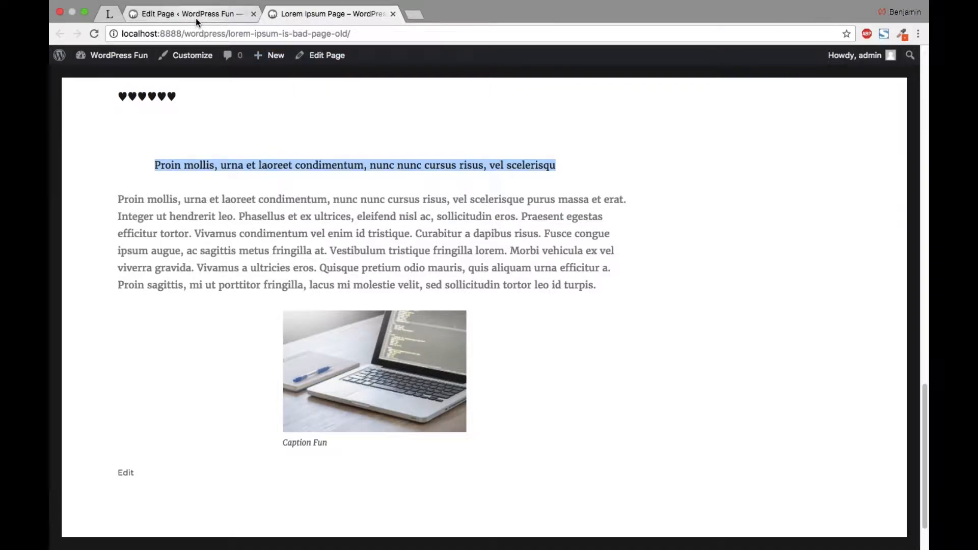
{"action": "left_click_drag", "start_coordinate": [124, 199], "coordinate": [563, 284]}
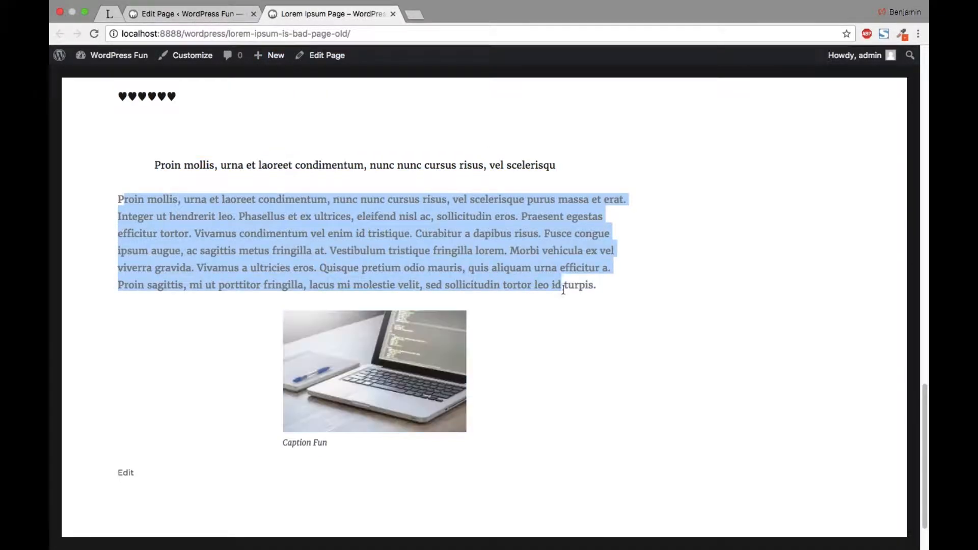
{"action": "left_click", "coordinate": [360, 409]}
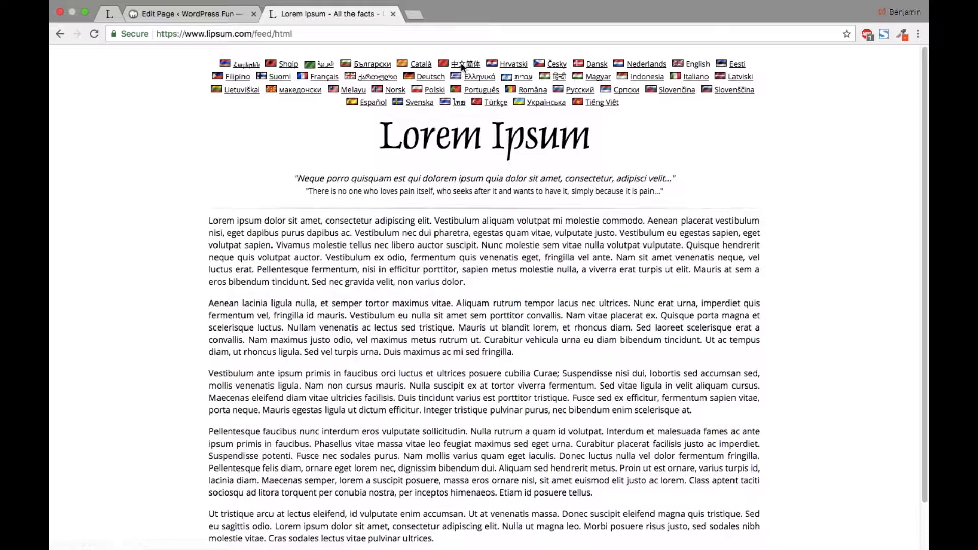
{"action": "left_click", "coordinate": [60, 34]}
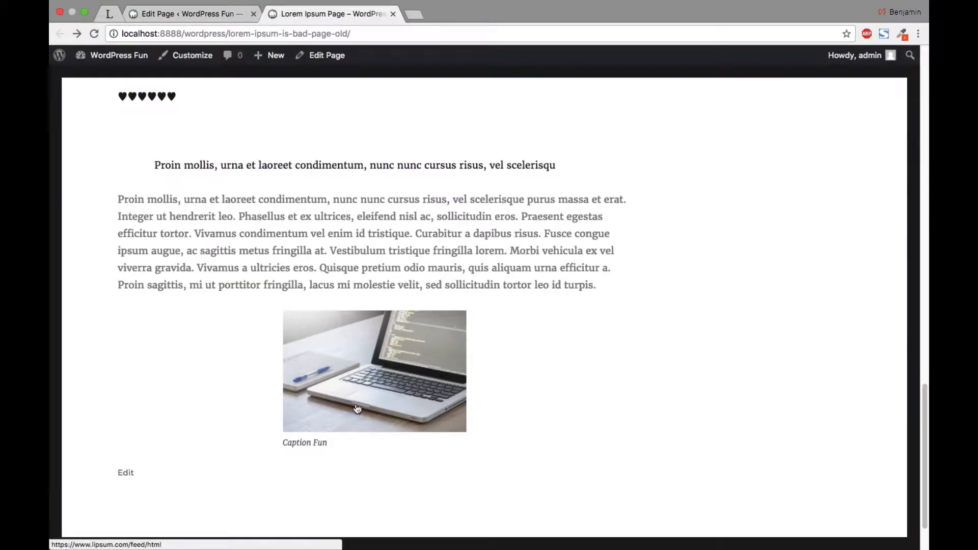
Set the captioned laptop image's link to open in a new tab in the page editor and update the page.
{"action": "left_click", "coordinate": [223, 14]}
{"action": "scroll", "coordinate": [500, 277], "scroll_direction": "down", "scroll_amount": 10}
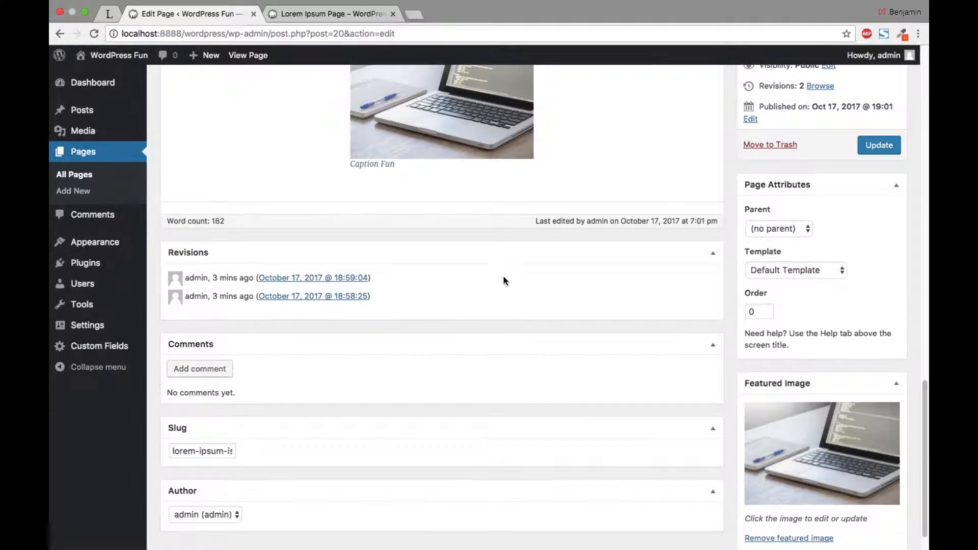
{"action": "scroll", "coordinate": [503, 215], "scroll_direction": "up", "scroll_amount": 5}
{"action": "left_click", "coordinate": [479, 257]}
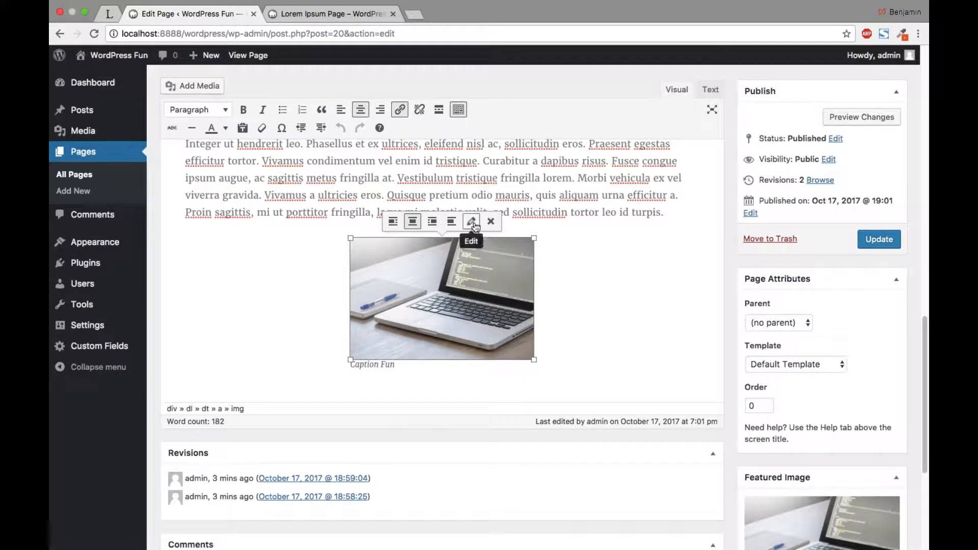
{"action": "left_click", "coordinate": [470, 222]}
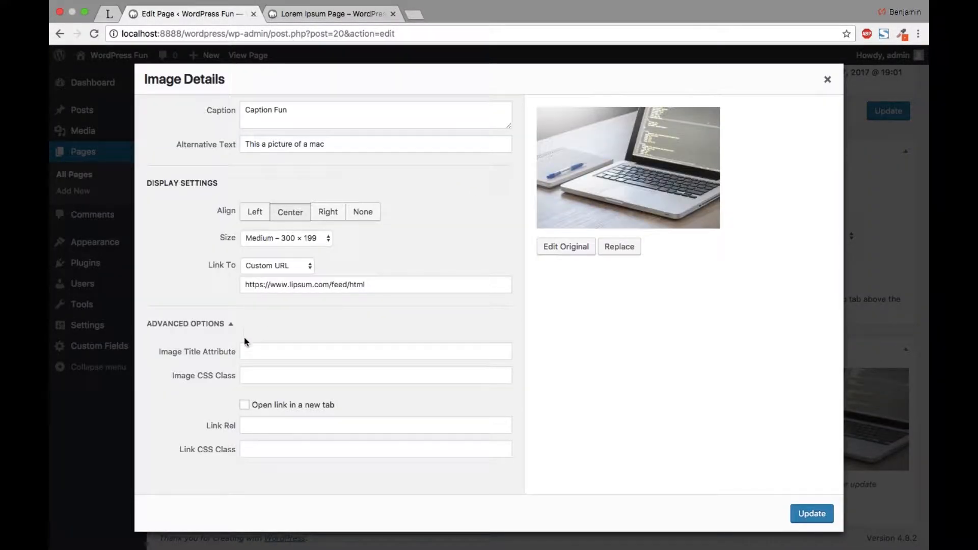
{"action": "left_click", "coordinate": [245, 406]}
{"action": "left_click", "coordinate": [812, 514]}
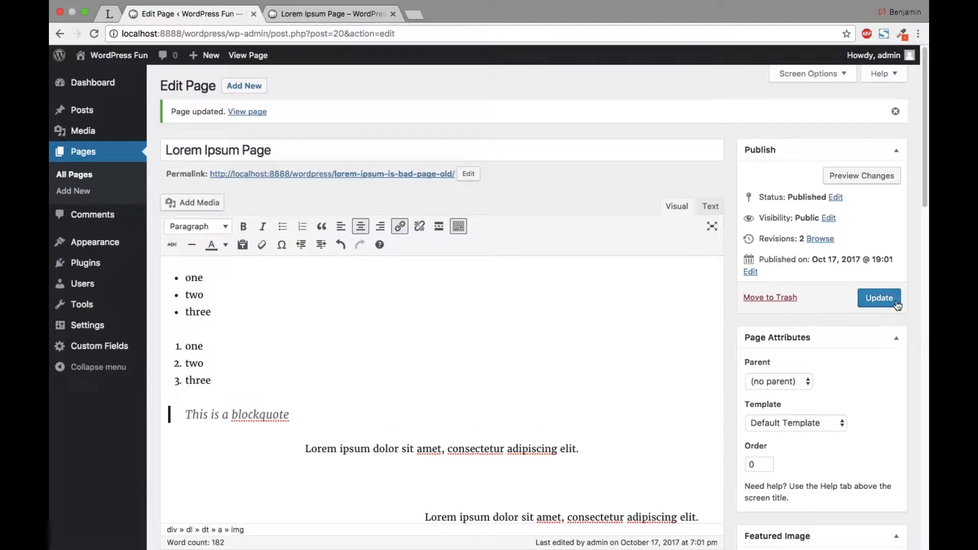
{"action": "left_click", "coordinate": [887, 300]}
Reload the published page, test the laptop image's link, and close the new browser tab.
{"action": "left_click", "coordinate": [317, 16]}
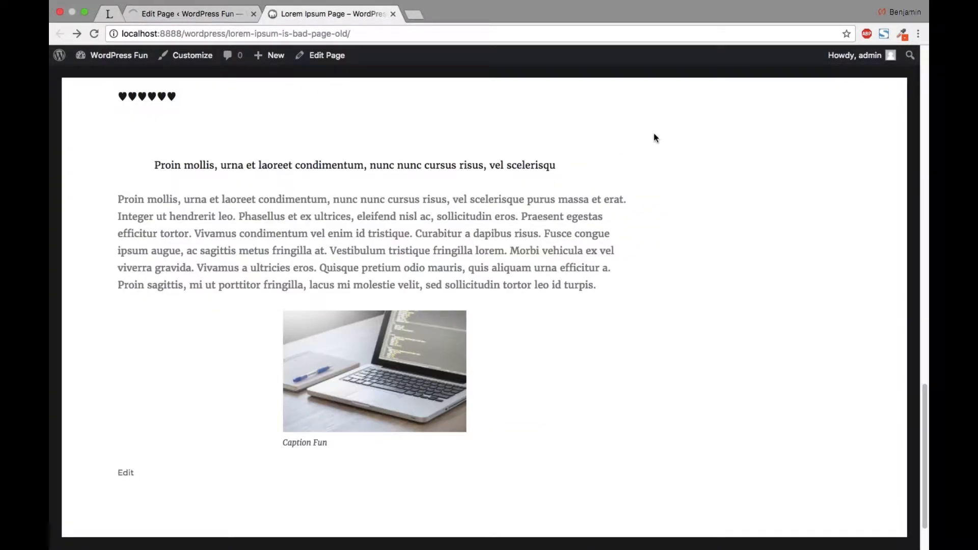
{"action": "right_click", "coordinate": [655, 129]}
{"action": "left_click", "coordinate": [137, 13]}
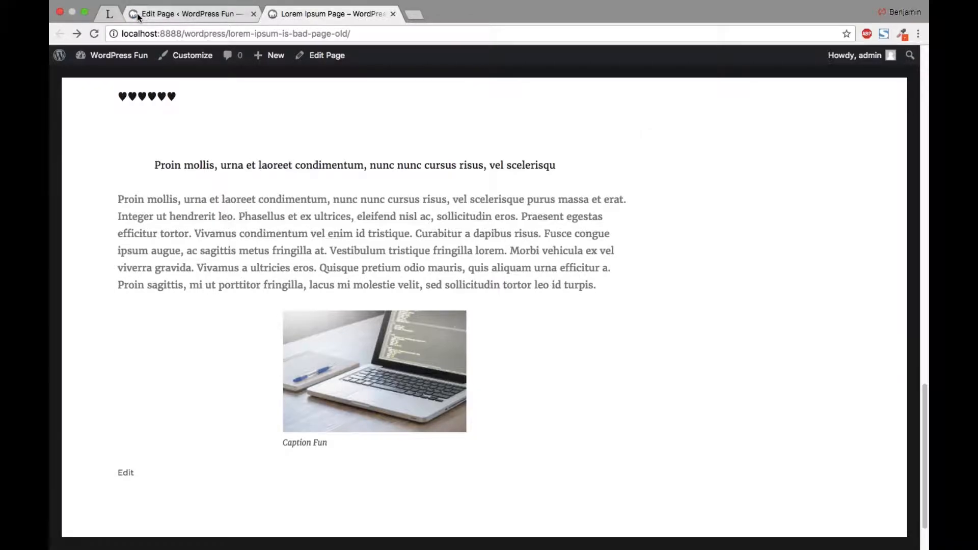
{"action": "right_click", "coordinate": [622, 147]}
{"action": "left_click", "coordinate": [654, 179]}
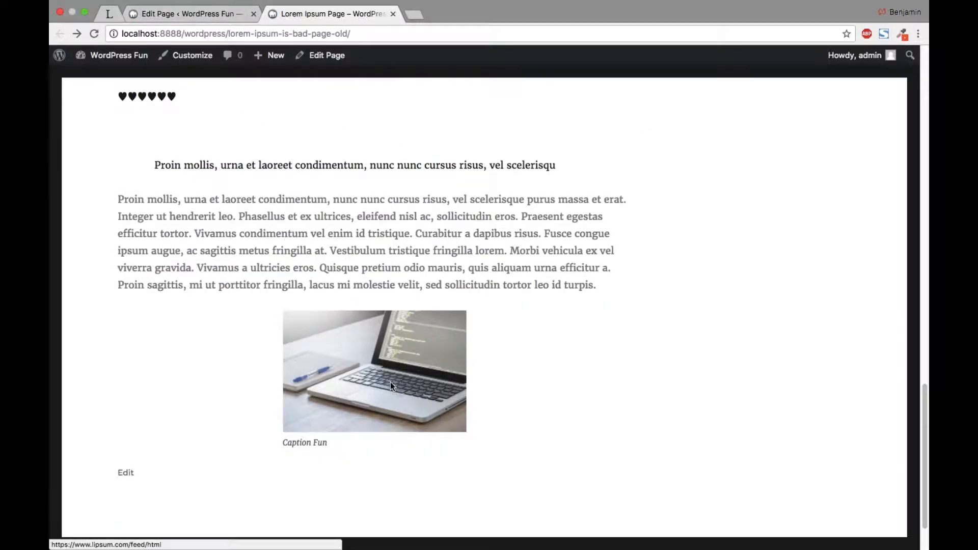
{"action": "left_click", "coordinate": [374, 354]}
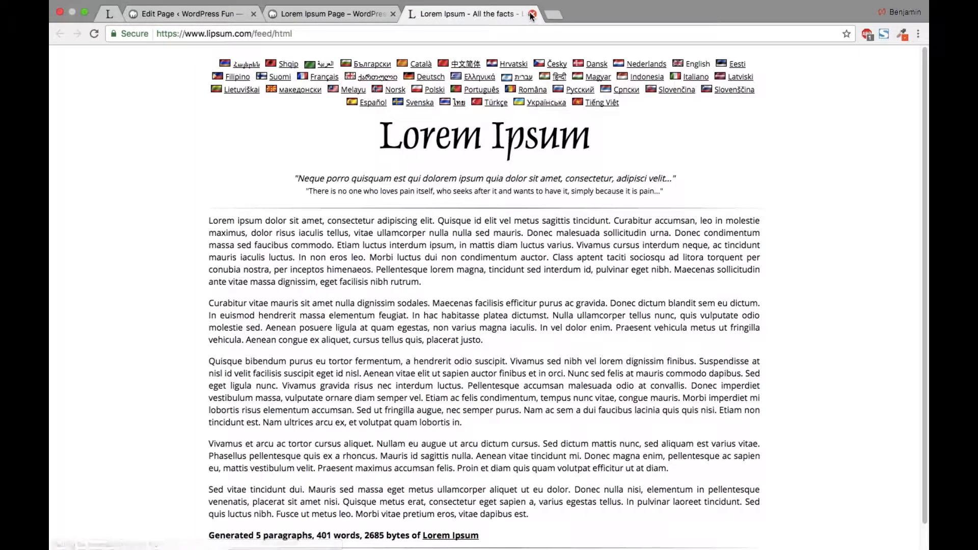
{"action": "left_click", "coordinate": [532, 15]}
Return to the top of the published page, go to the site's home page and examine its post and embedded video.
{"action": "scroll", "coordinate": [727, 196], "scroll_direction": "up", "scroll_amount": 20}
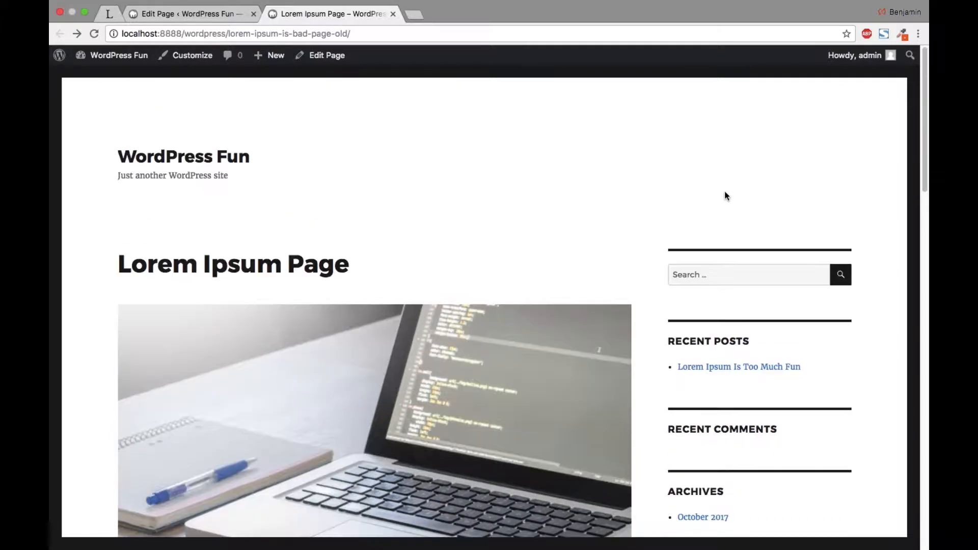
{"action": "left_click_drag", "start_coordinate": [345, 255], "coordinate": [332, 259]}
{"action": "left_click", "coordinate": [584, 218]}
{"action": "left_click", "coordinate": [205, 165]}
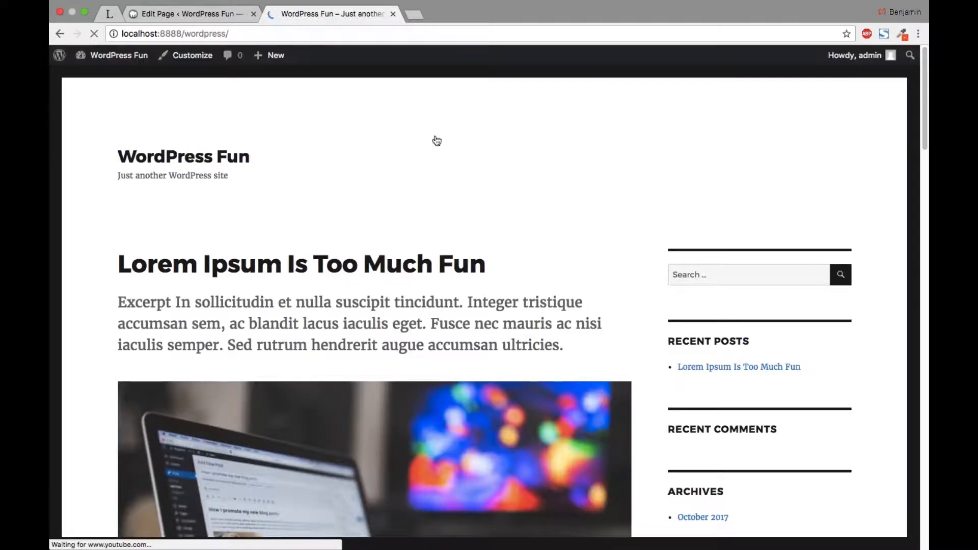
{"action": "scroll", "coordinate": [630, 214], "scroll_direction": "down", "scroll_amount": 15}
{"action": "scroll", "coordinate": [628, 231], "scroll_direction": "down", "scroll_amount": 10}
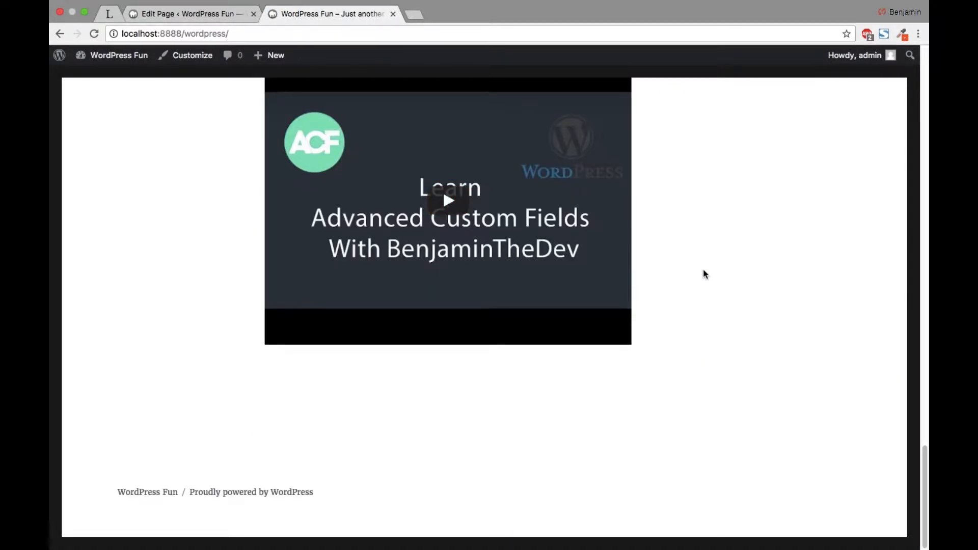
{"action": "scroll", "coordinate": [703, 273], "scroll_direction": "up", "scroll_amount": 20}
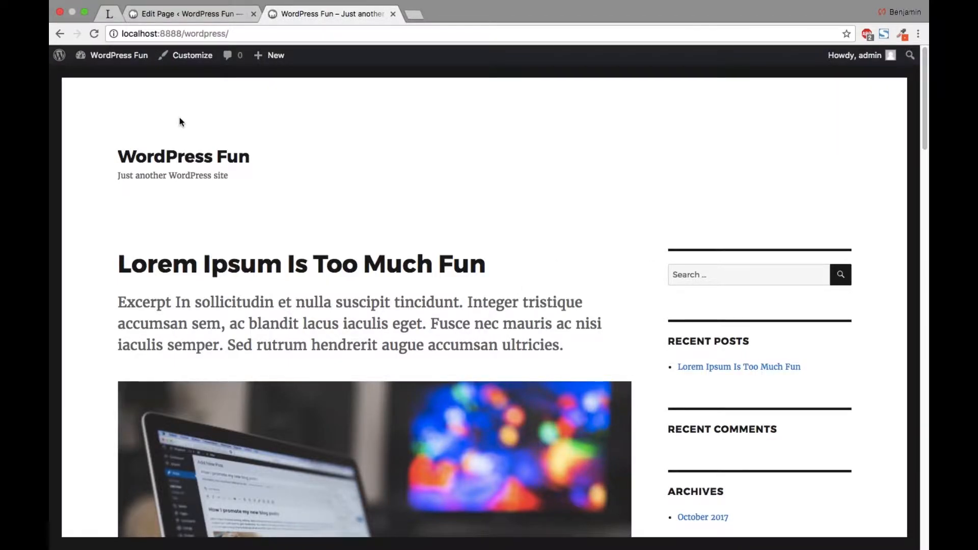
{"action": "scroll", "coordinate": [178, 120], "scroll_direction": "down", "scroll_amount": 20}
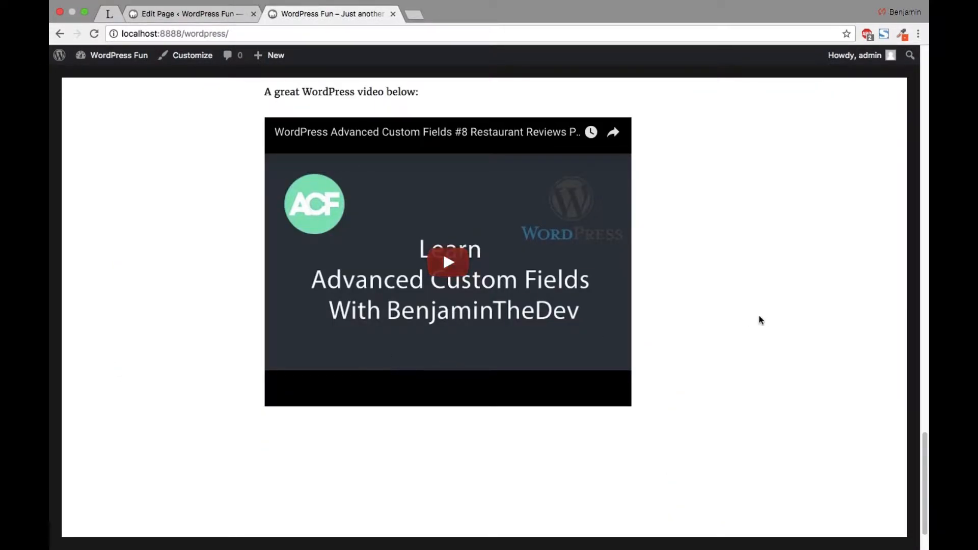
{"action": "scroll", "coordinate": [740, 301], "scroll_direction": "up", "scroll_amount": 20}
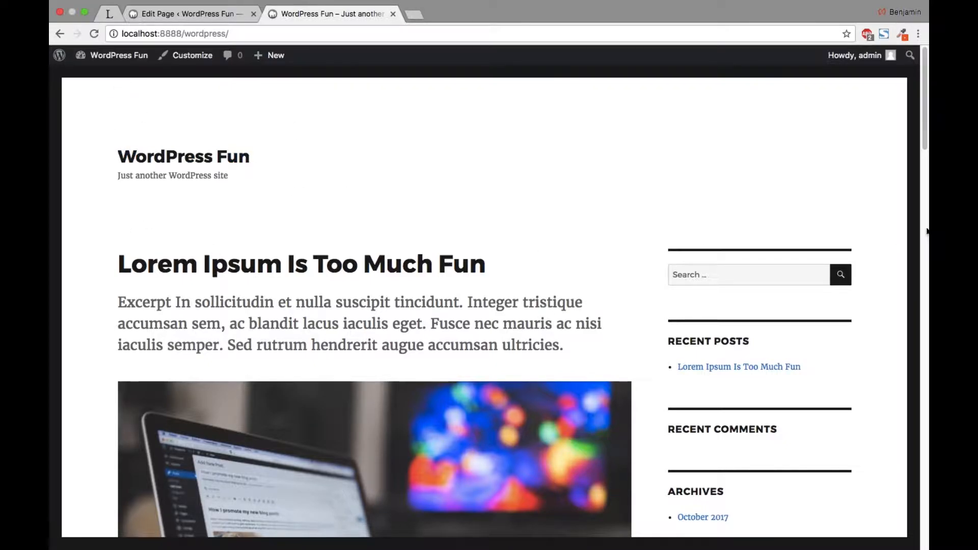
{"action": "scroll", "coordinate": [570, 244], "scroll_direction": "down", "scroll_amount": 10}
{"action": "scroll", "coordinate": [601, 246], "scroll_direction": "up", "scroll_amount": 10}
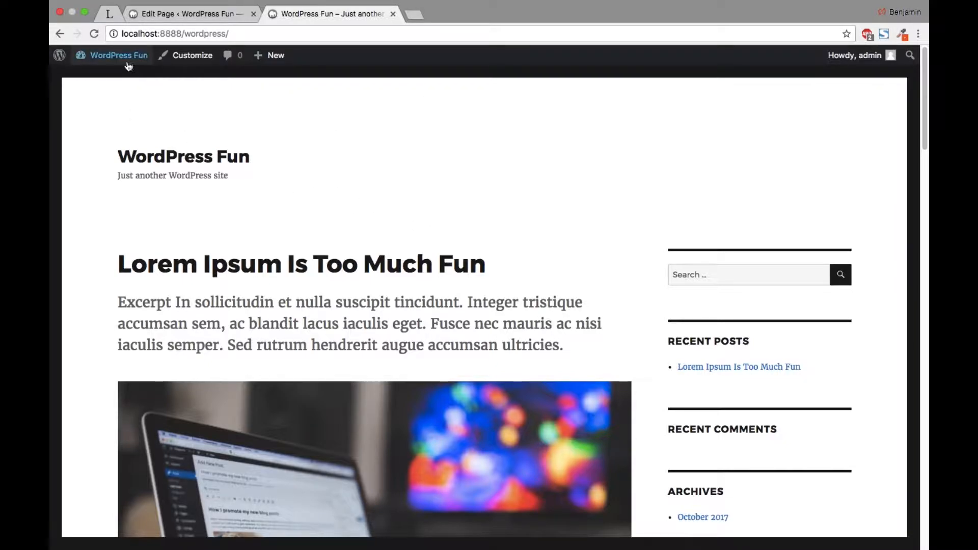
Go to the admin dashboard and open the post "Lorem Ipsum Is Too Much Fun" for editing.
{"action": "left_click", "coordinate": [97, 79]}
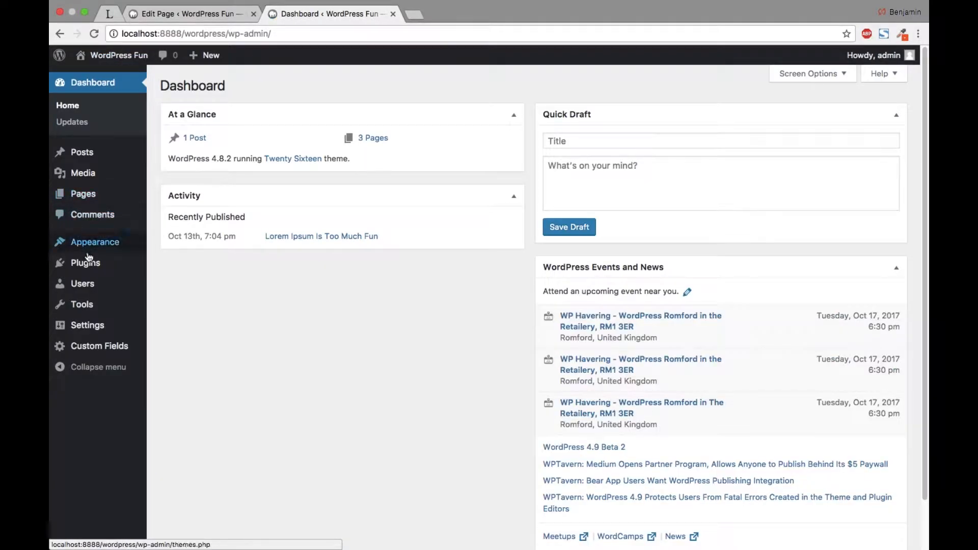
{"action": "left_click", "coordinate": [83, 194]}
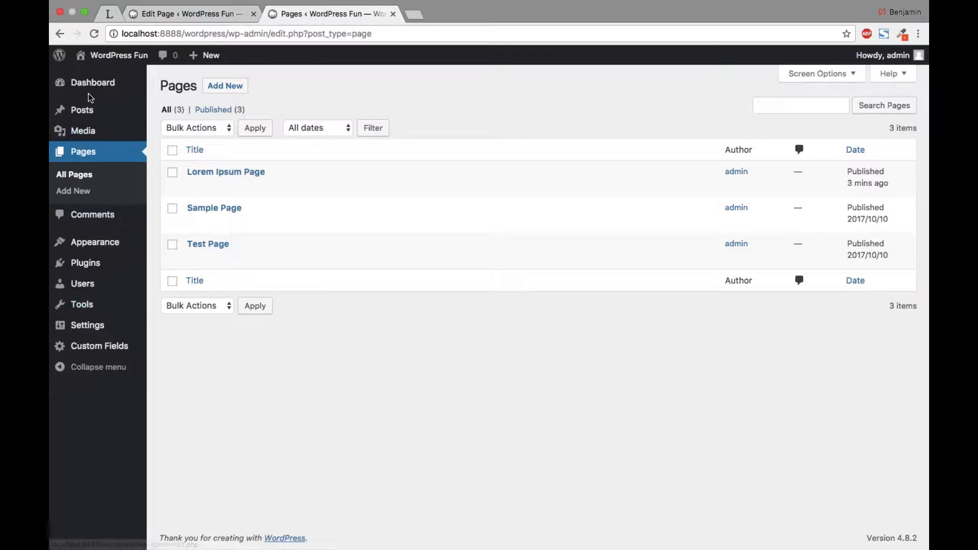
{"action": "left_click", "coordinate": [88, 113]}
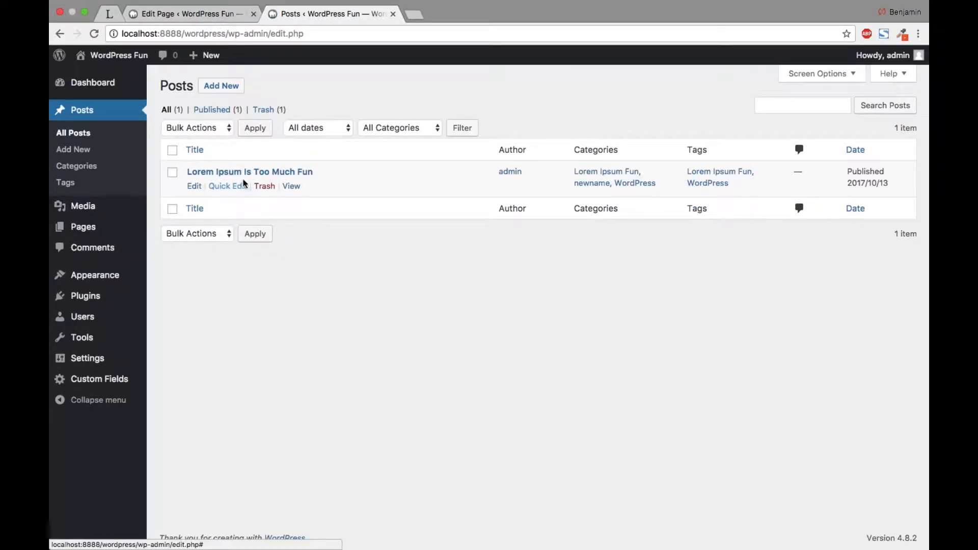
{"action": "left_click", "coordinate": [197, 189]}
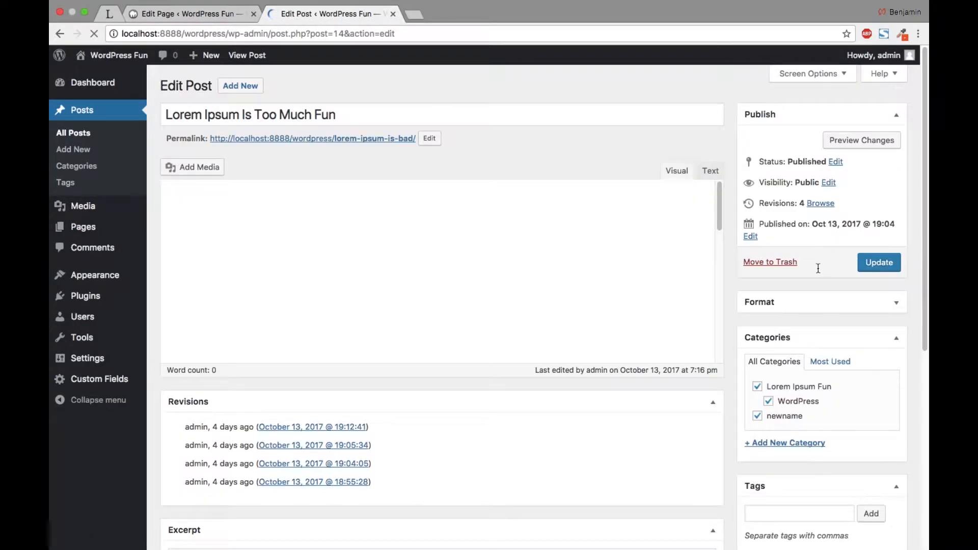
{"action": "scroll", "coordinate": [673, 274], "scroll_direction": "down", "scroll_amount": 5}
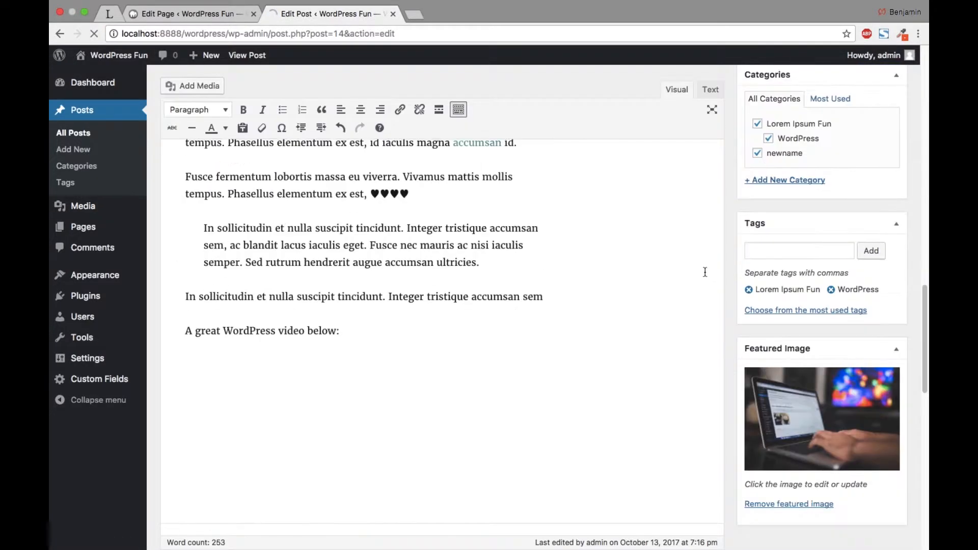
{"action": "left_click", "coordinate": [713, 93]}
{"action": "scroll", "coordinate": [638, 210], "scroll_direction": "down", "scroll_amount": 20}
{"action": "scroll", "coordinate": [640, 209], "scroll_direction": "up", "scroll_amount": 20}
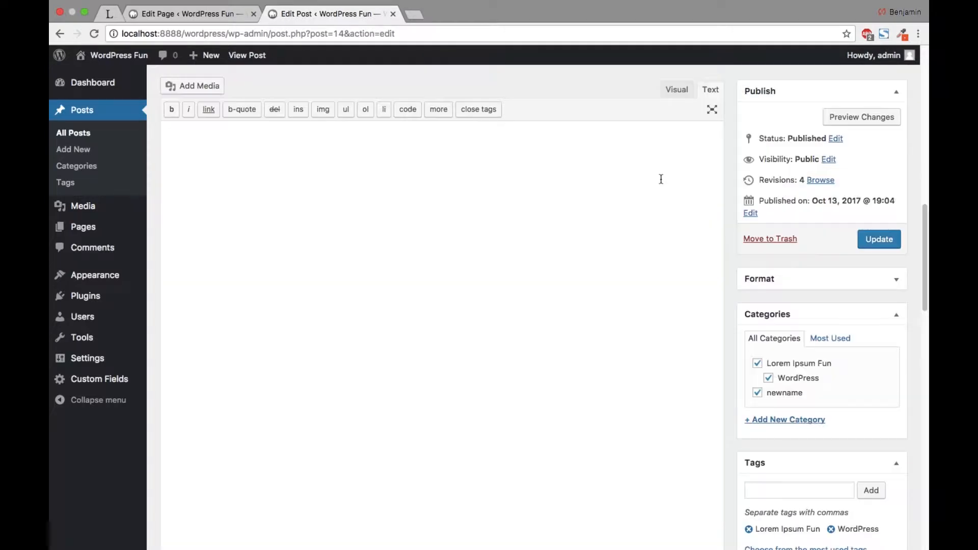
{"action": "scroll", "coordinate": [553, 236], "scroll_direction": "down", "scroll_amount": 5}
{"action": "scroll", "coordinate": [553, 236], "scroll_direction": "up", "scroll_amount": 10}
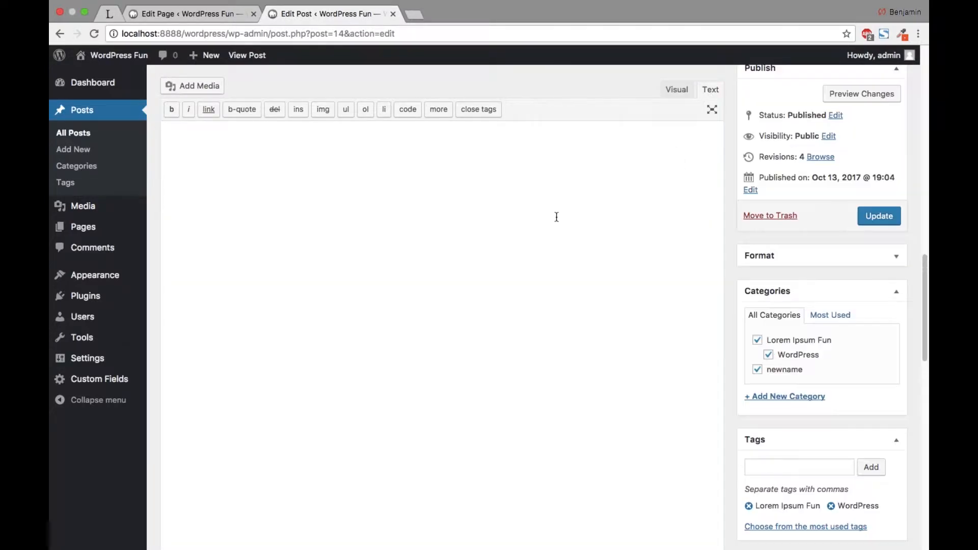
{"action": "left_click_drag", "start_coordinate": [372, 301], "coordinate": [149, 299]}
{"action": "key", "text": "super+c"}
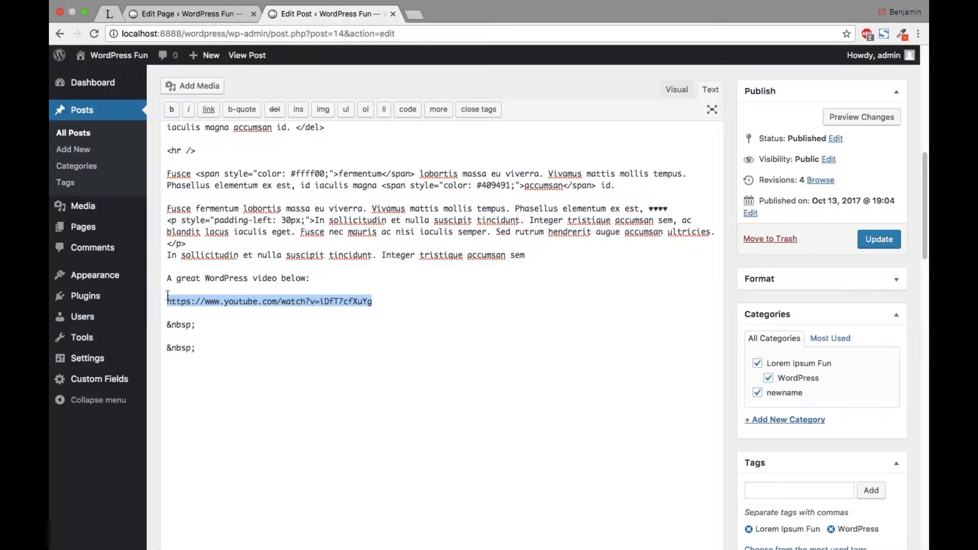
Open "Lorem Ipsum Page" for editing in the visual editor and go to the end of its content.
{"action": "left_click", "coordinate": [101, 230]}
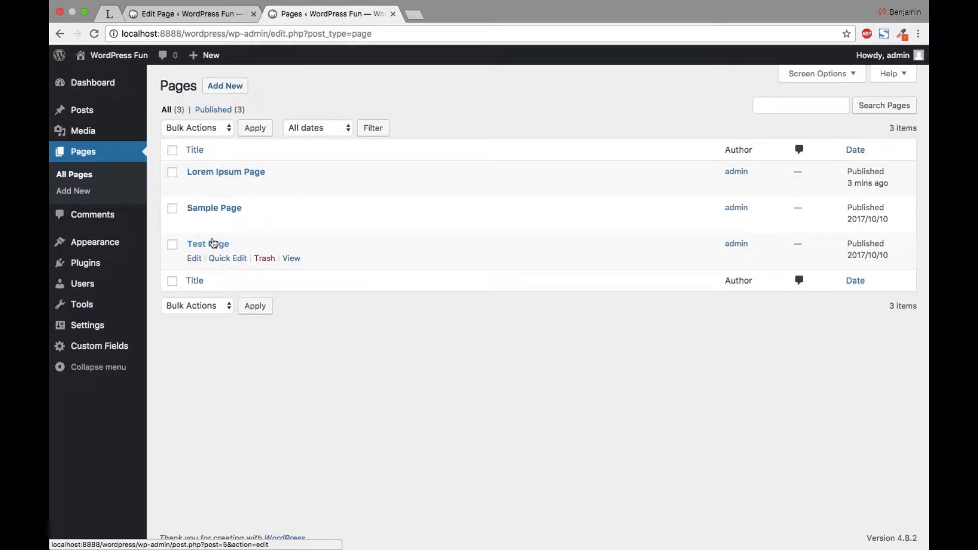
{"action": "left_click", "coordinate": [213, 173]}
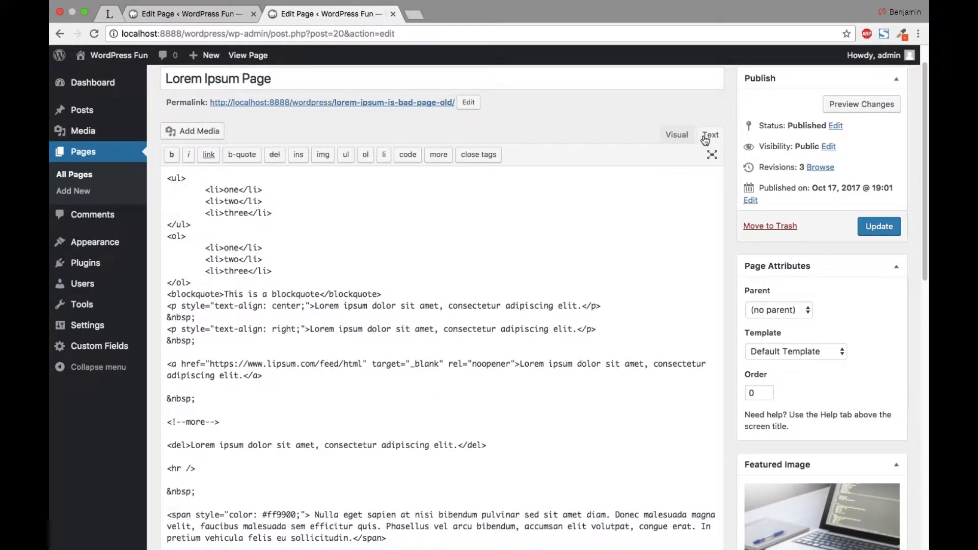
{"action": "left_click", "coordinate": [676, 134]}
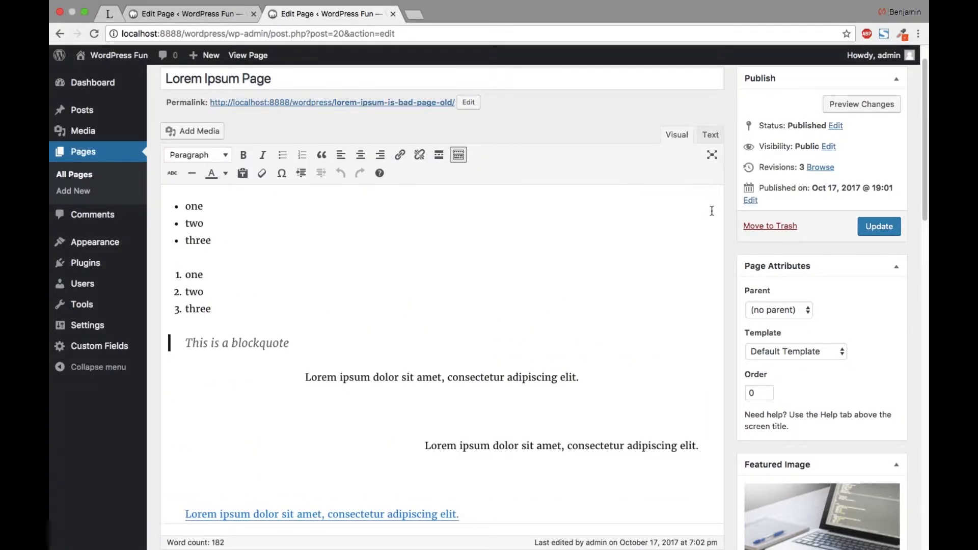
{"action": "scroll", "coordinate": [712, 206], "scroll_direction": "down", "scroll_amount": 15}
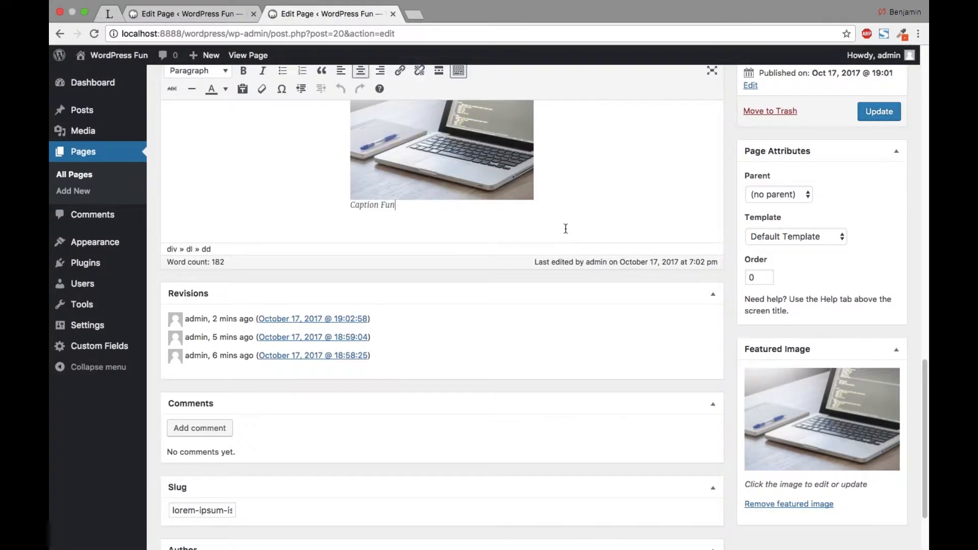
Add the line "This is another great video:" a few blank lines below the captioned laptop image.
{"action": "key", "text": "Return"}
{"action": "key", "text": "Return"}
{"action": "key", "text": "Return"}
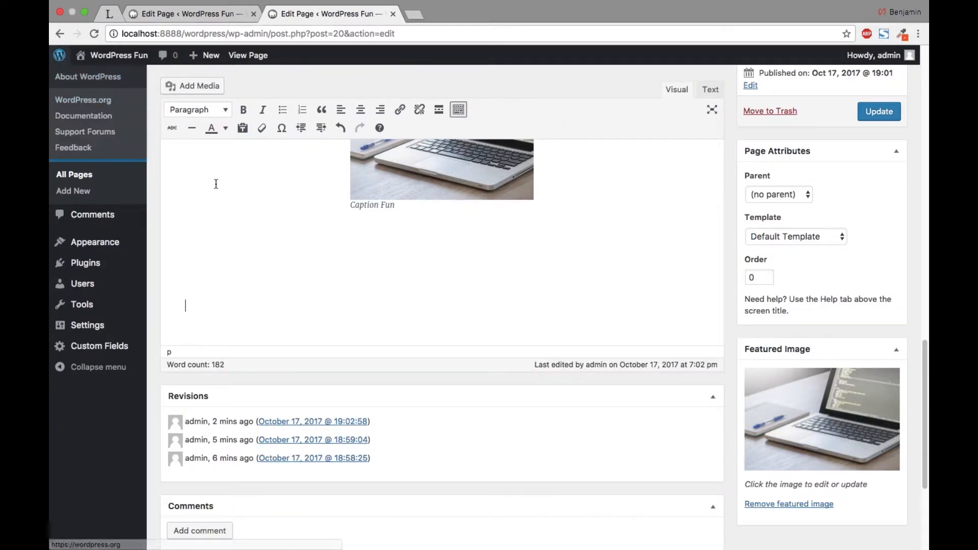
{"action": "type", "text": "T"}
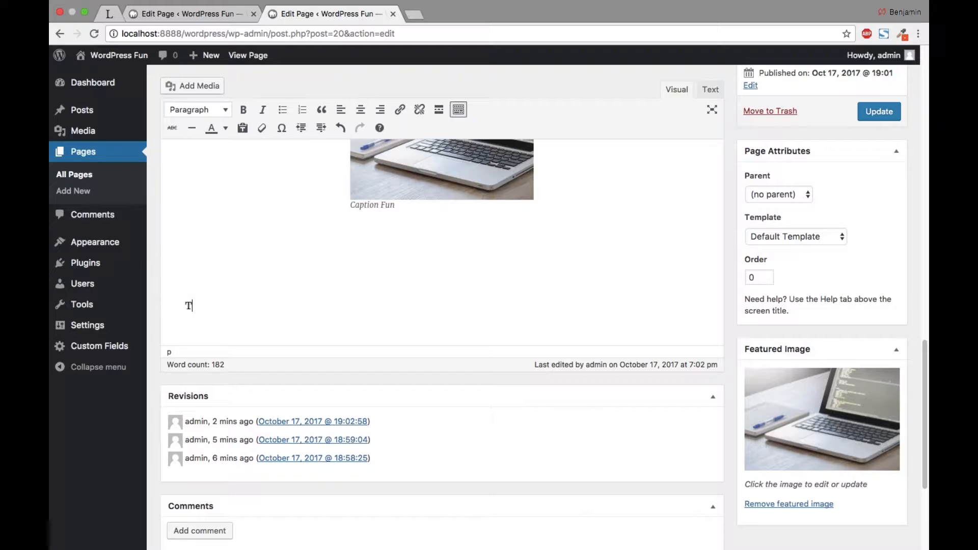
{"action": "type", "text": "his is another great video"}
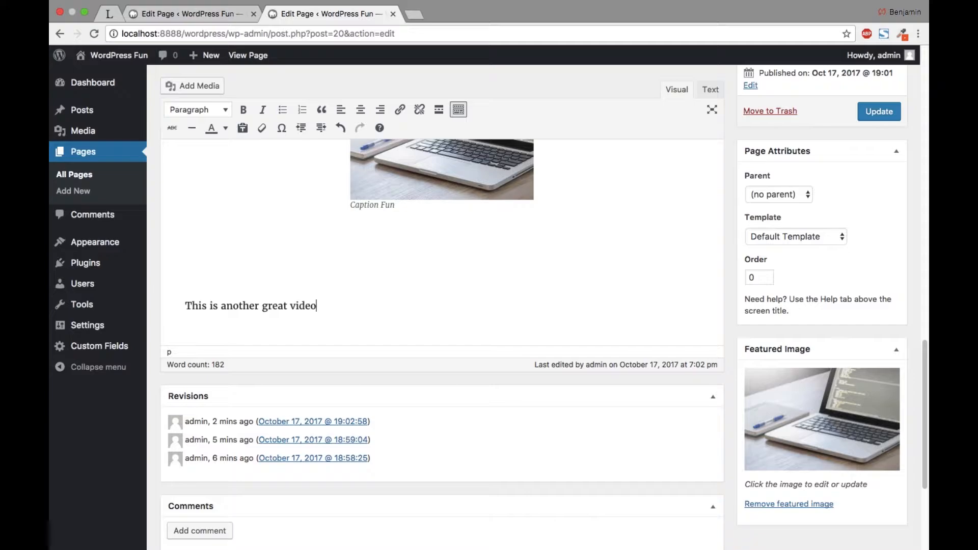
{"action": "key", "text": "shift+Home"}
{"action": "key", "text": "Right"}
{"action": "type", "text": ":"}
Format the line "This is another great video:" as Heading 1.
{"action": "key", "text": "shift+Home"}
{"action": "left_click", "coordinate": [199, 109]}
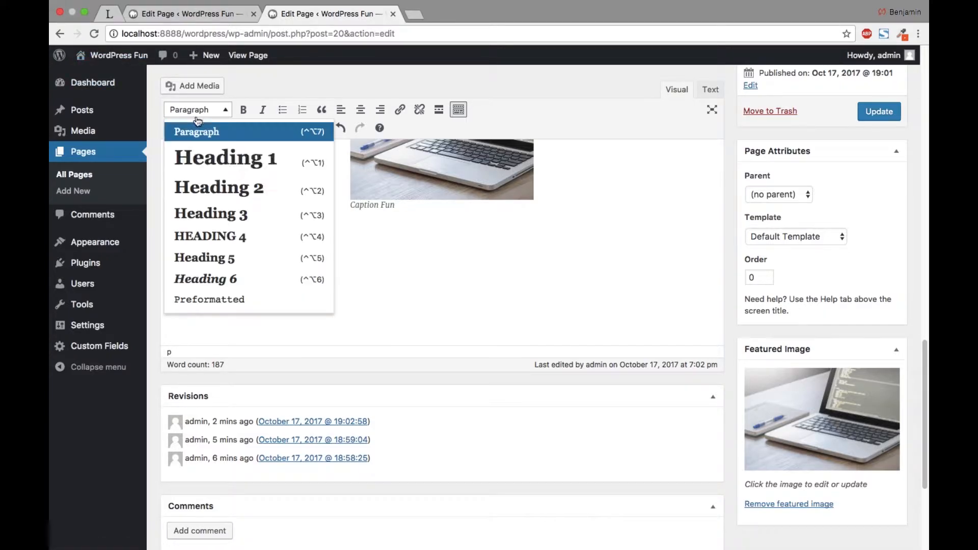
{"action": "left_click", "coordinate": [199, 159]}
{"action": "left_click", "coordinate": [519, 323]}
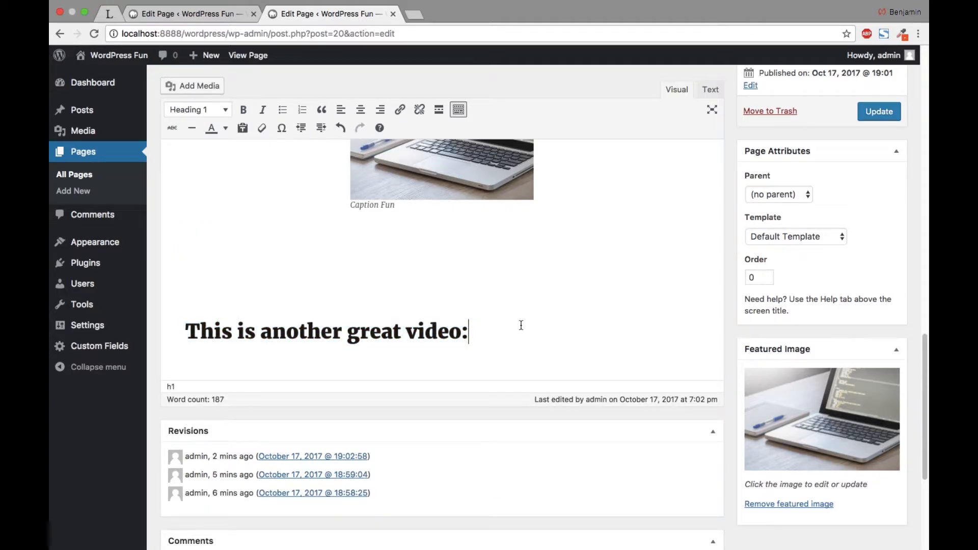
Embed the copied YouTube video on a new line below the heading and update the page.
{"action": "key", "text": "Return"}
{"action": "key", "text": "super+v"}
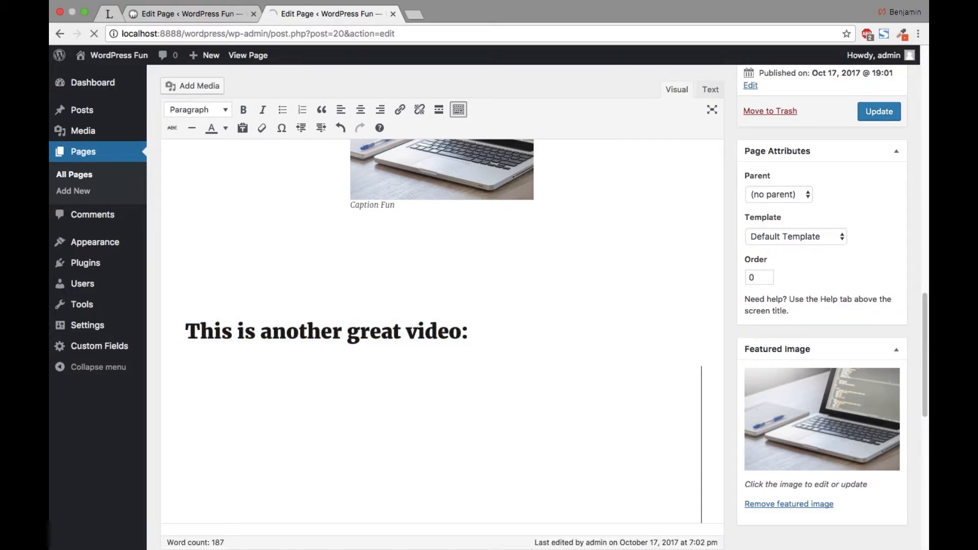
{"action": "left_click_drag", "start_coordinate": [927, 314], "coordinate": [924, 240]}
{"action": "left_click", "coordinate": [878, 246]}
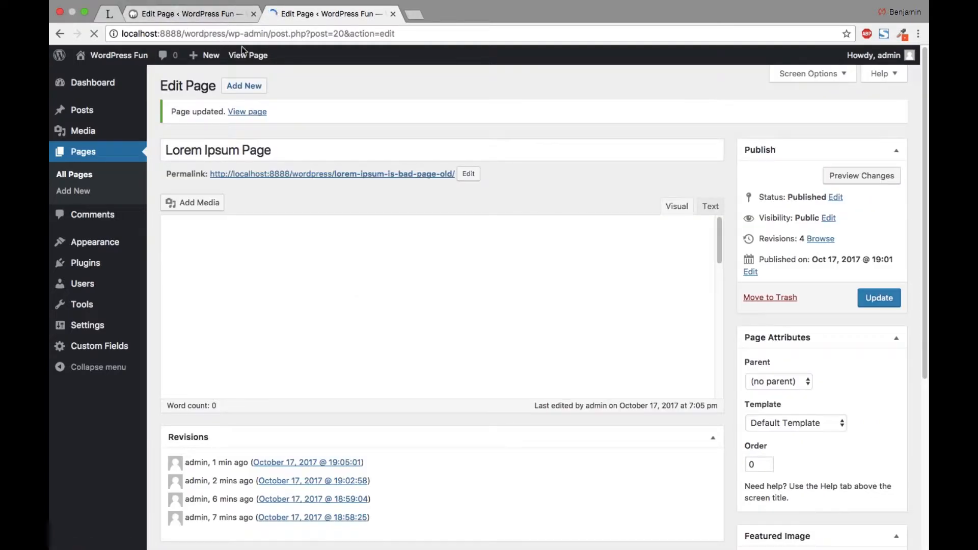
View the updated page live and examine the new heading and embedded video beneath the laptop image.
{"action": "left_click", "coordinate": [257, 58]}
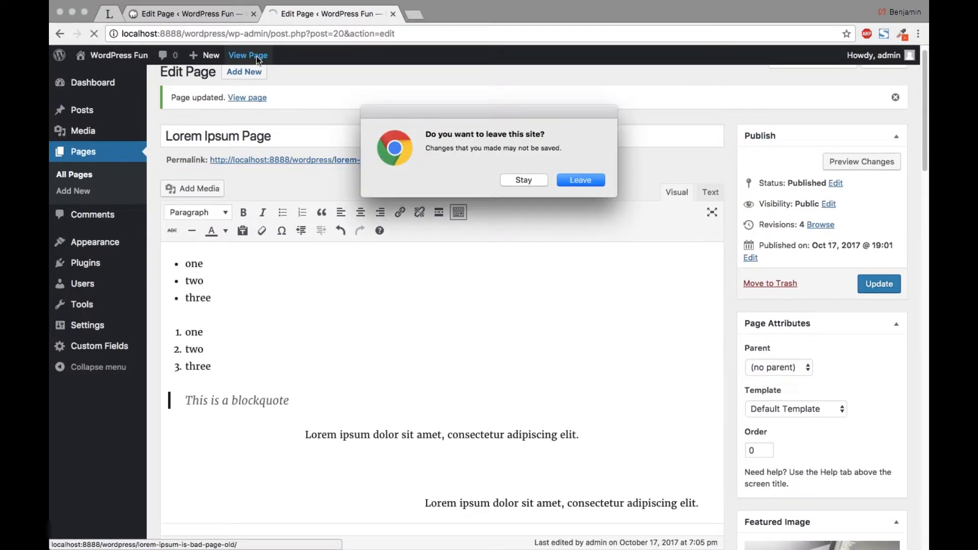
{"action": "left_click", "coordinate": [512, 180]}
{"action": "left_click", "coordinate": [245, 57]}
{"action": "scroll", "coordinate": [694, 295], "scroll_direction": "down", "scroll_amount": 15}
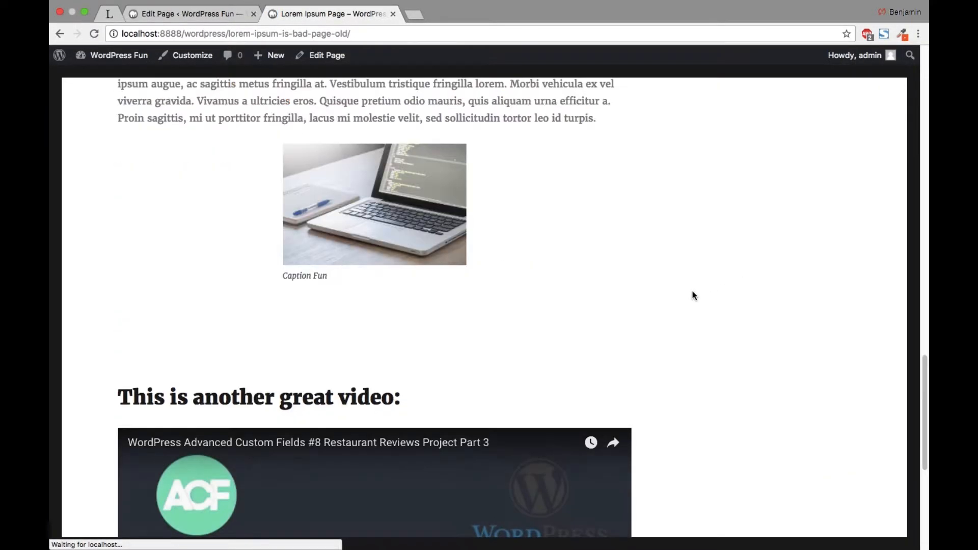
{"action": "left_click_drag", "start_coordinate": [148, 167], "coordinate": [683, 165]}
{"action": "scroll", "coordinate": [679, 264], "scroll_direction": "up", "scroll_amount": 15}
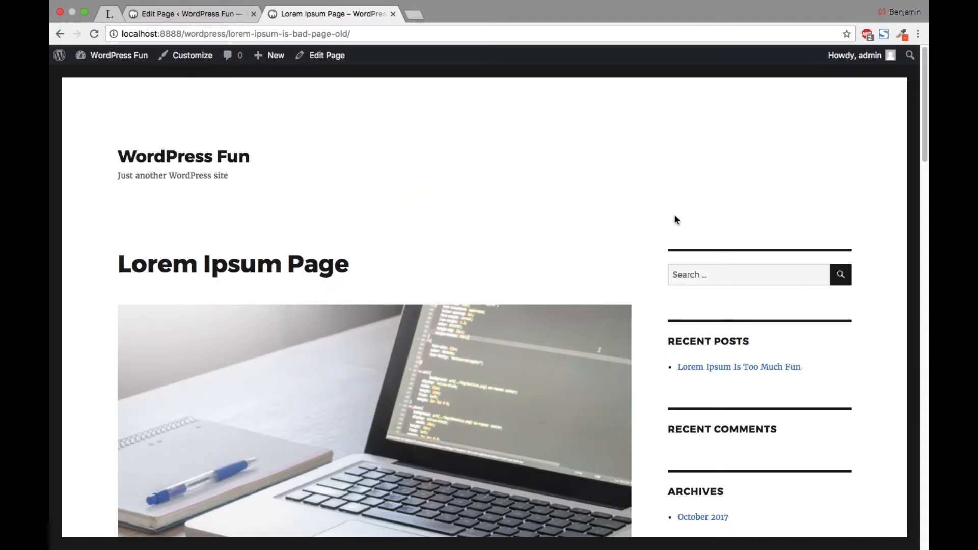